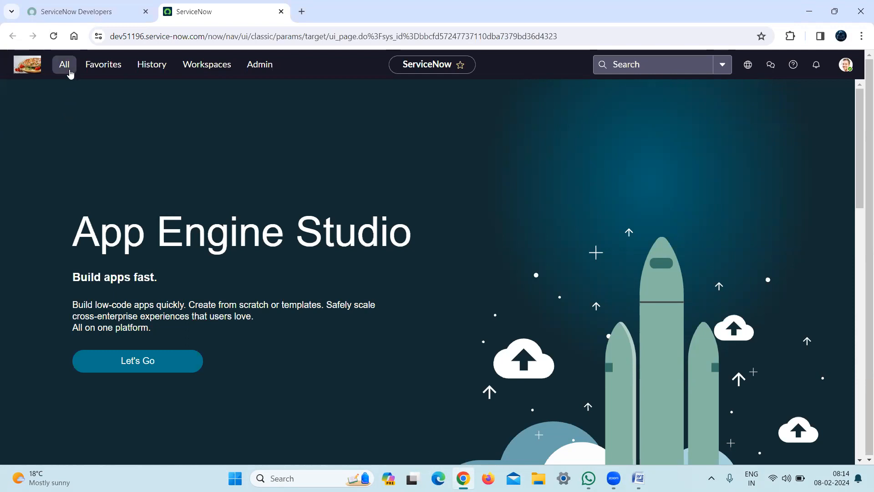
Step: Open the u_rto table's record list and bring up record MSK000123 in a separate tab
left_click(68, 70)
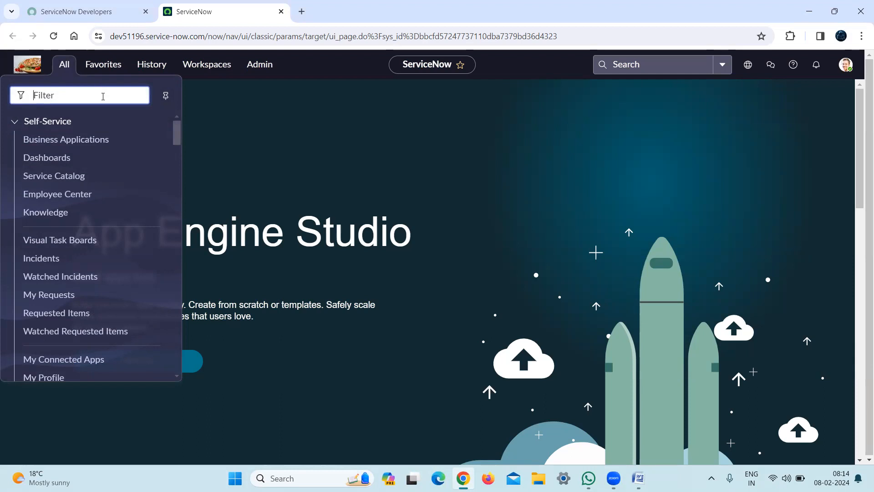
type("u_rto.l")
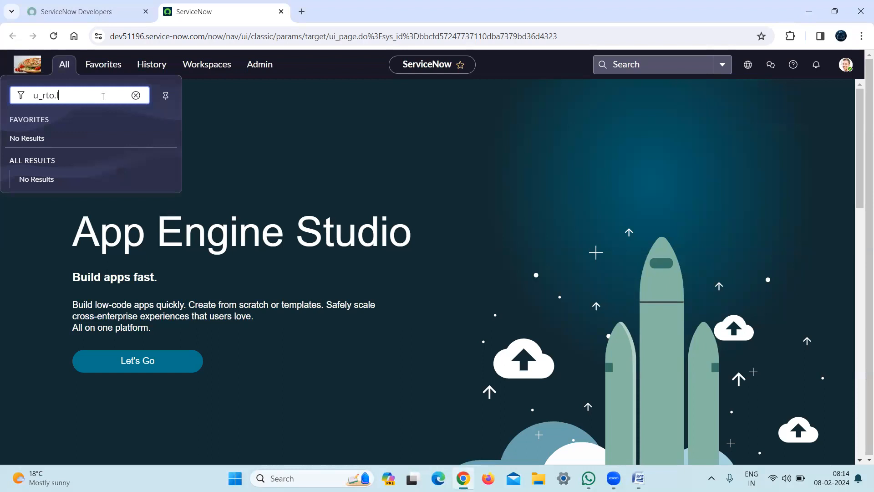
type("ist")
key("Return")
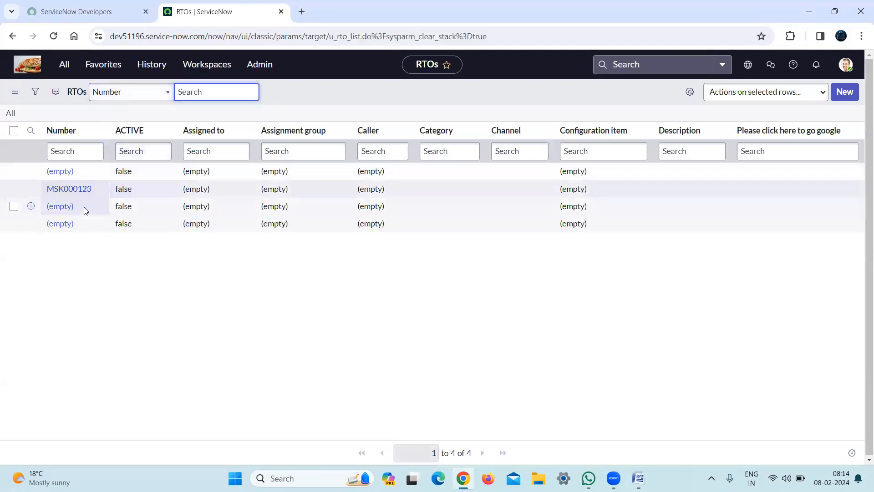
middle_click(72, 191)
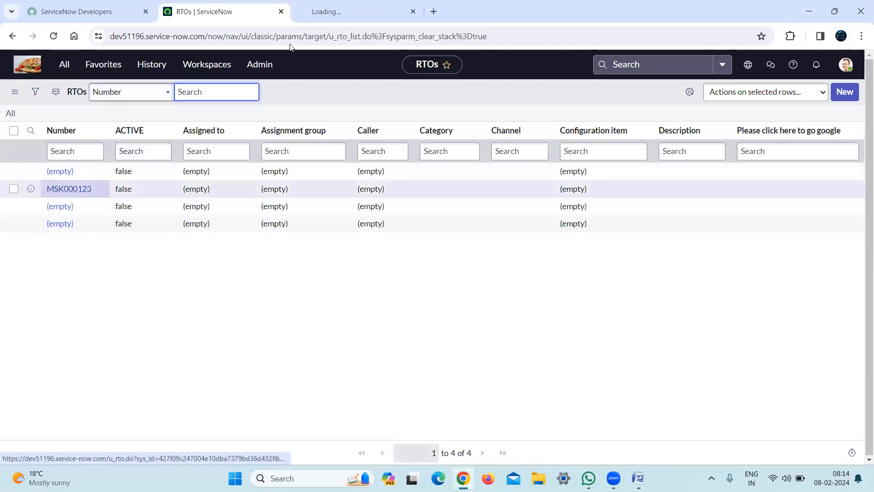
left_click(373, 3)
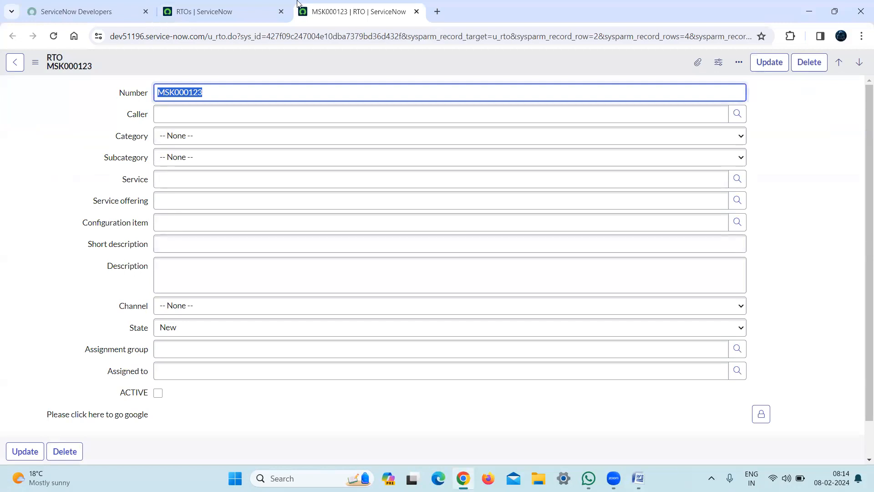
Step: Open the System Definition Tables list in a separate tab and start a new table record
left_click(205, 12)
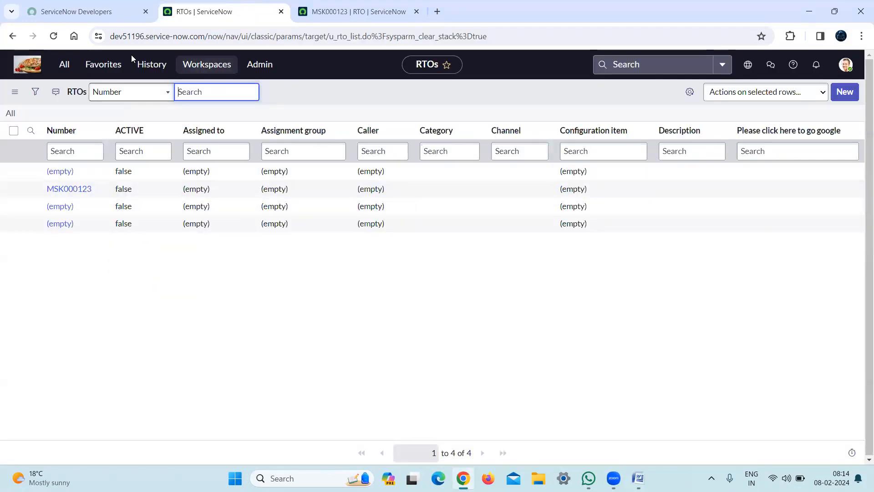
left_click(64, 65)
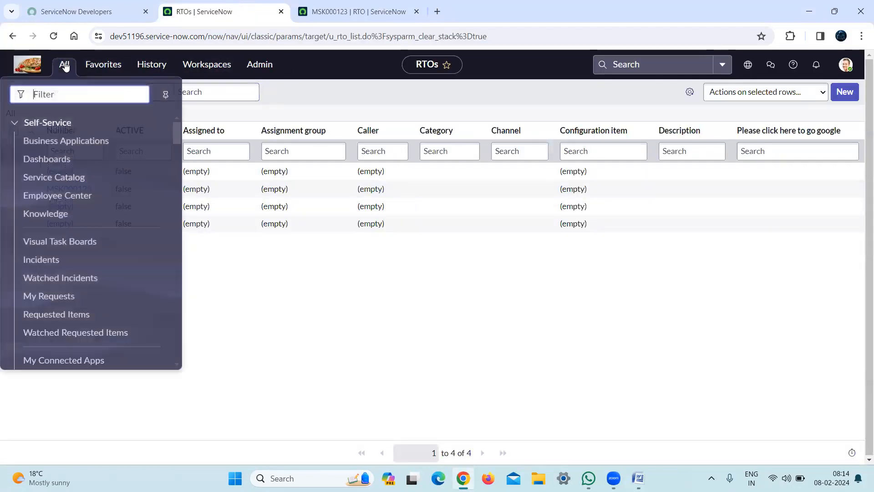
type("tables")
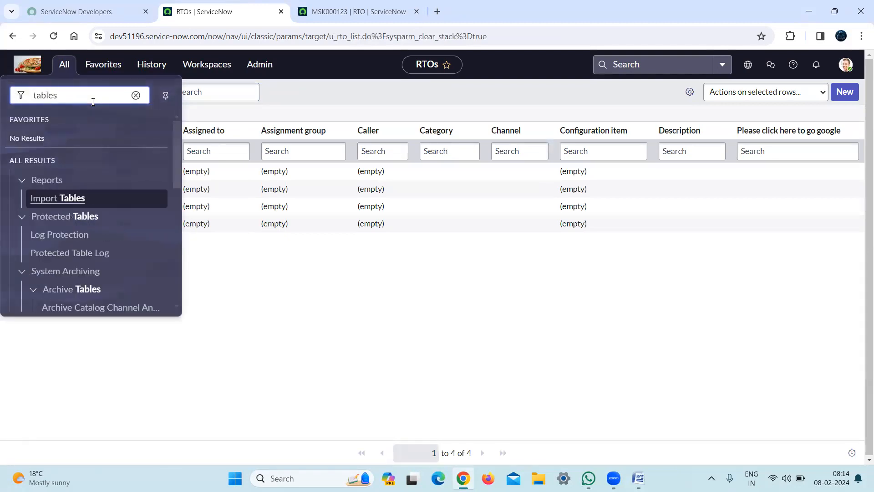
left_click_drag(175, 137, 181, 211)
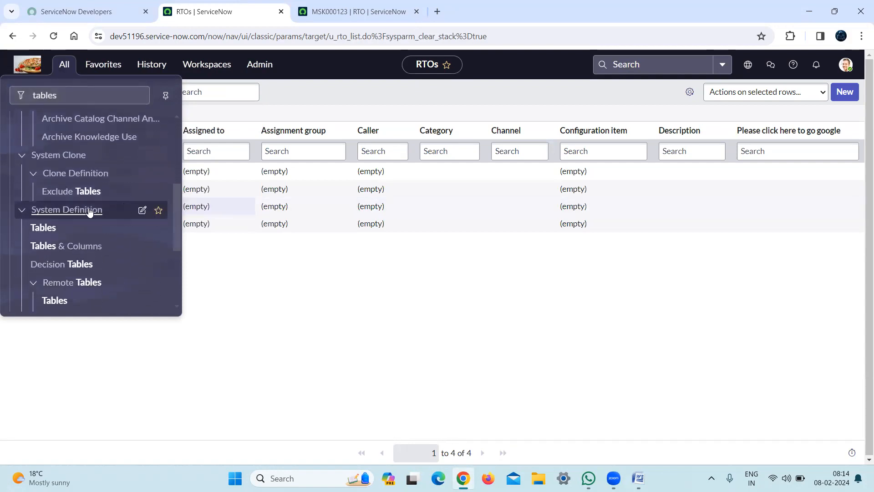
middle_click(45, 230)
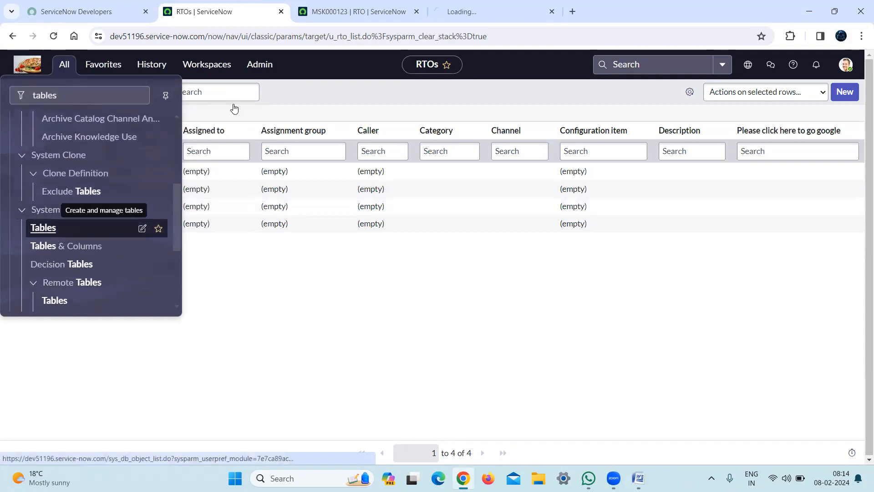
left_click(474, 4)
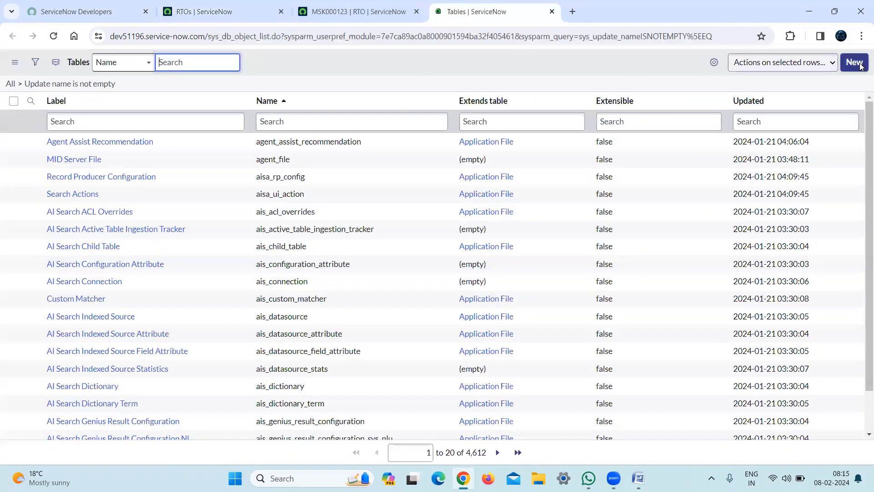
left_click(383, 5)
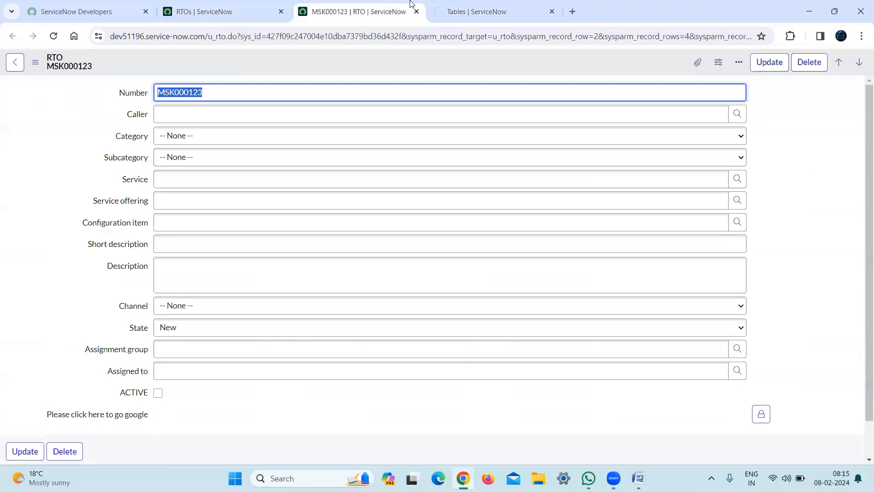
left_click(487, 4)
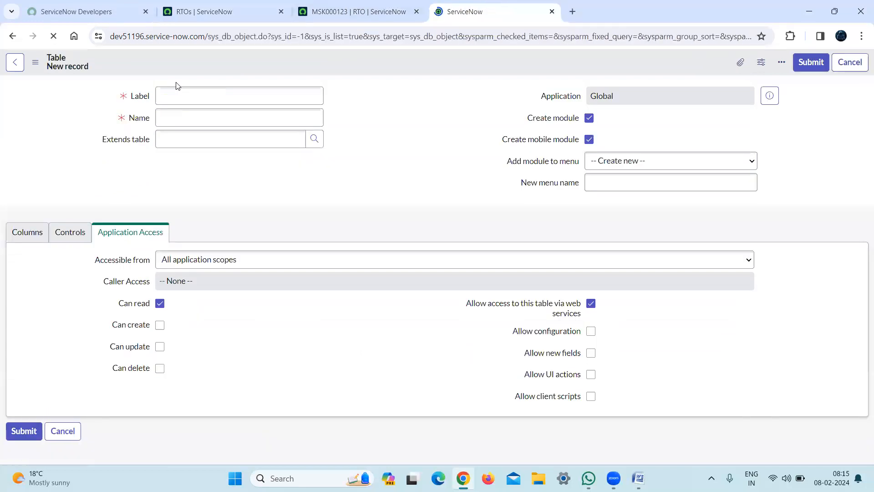
Step: Label the new table Mparivahan and dismiss the scoped-application recommendation
left_click(224, 101)
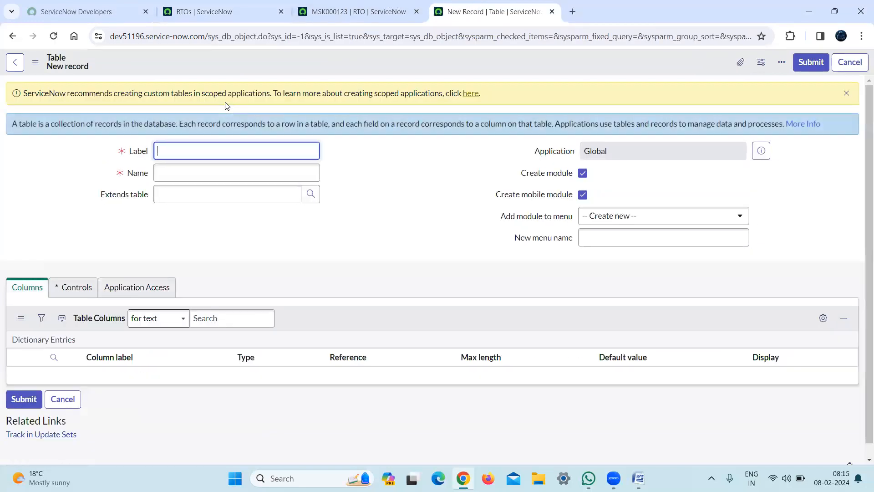
type("Mparivahan")
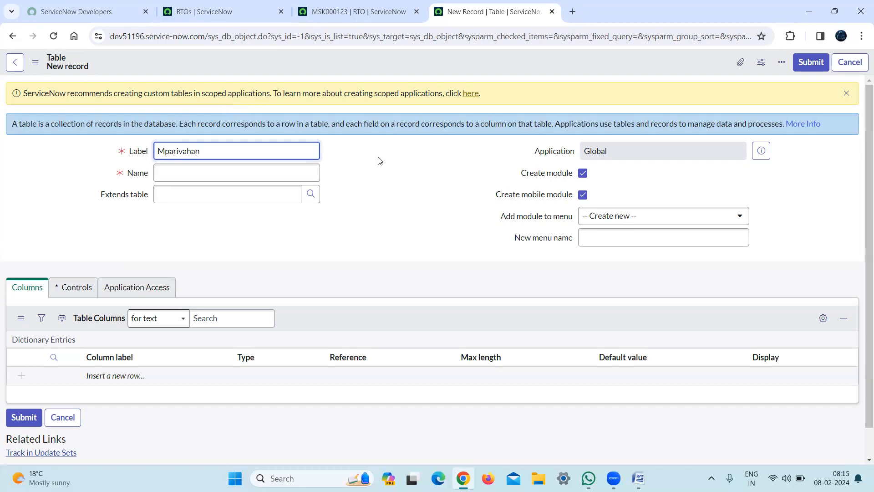
left_click(415, 214)
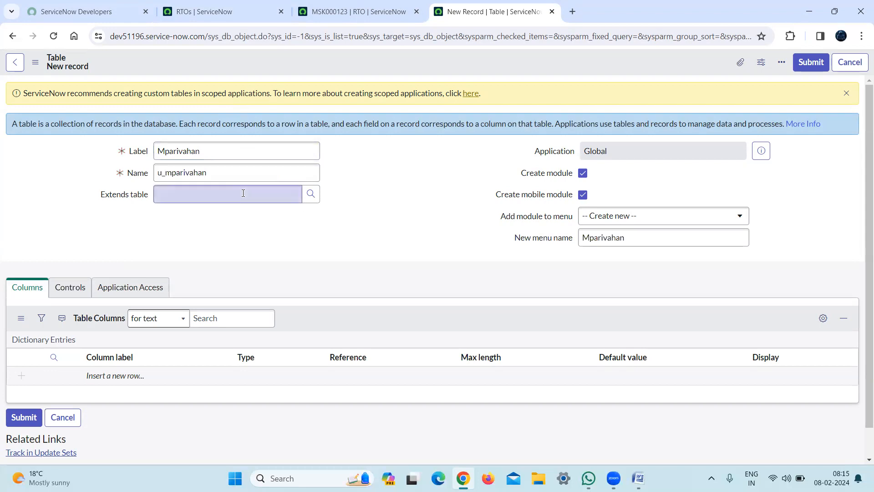
left_click(847, 94)
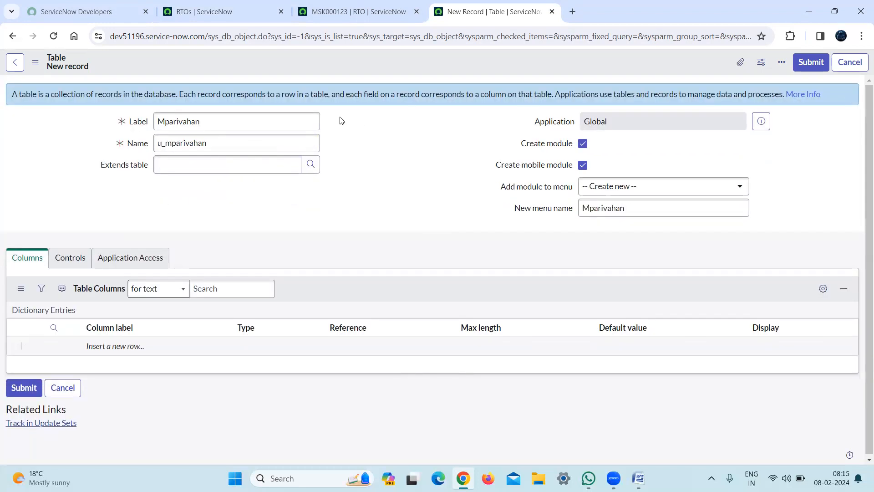
Step: Enter *rto as the table to extend and look it up in the table reference list
left_click(244, 161)
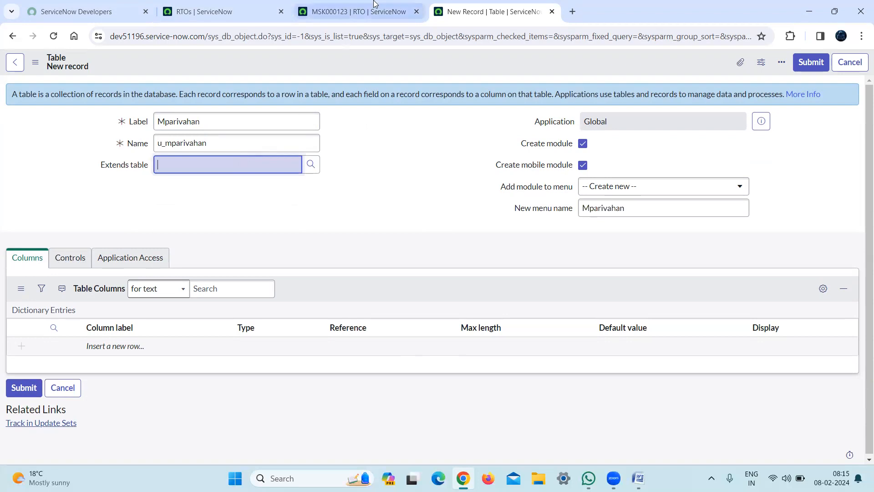
left_click(357, 11)
left_click(487, 11)
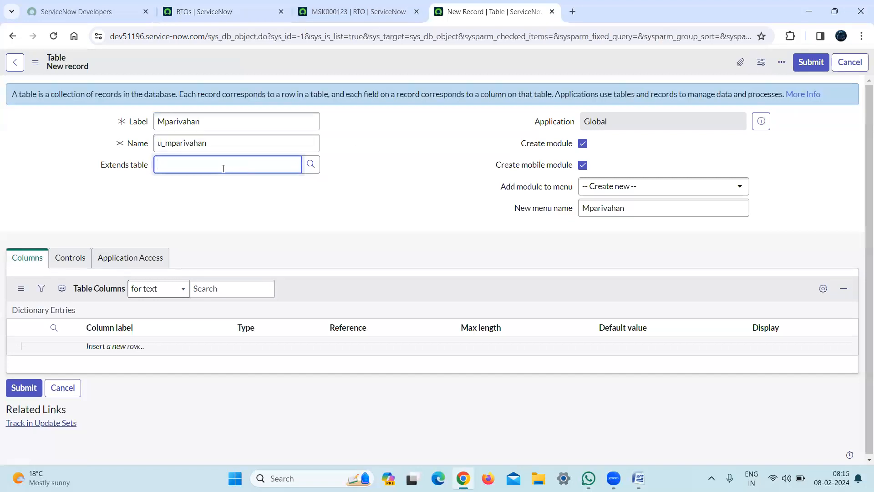
type("u_ht")
key("BackSpace")
key("BackSpace")
key("BackSpace")
key("BackSpace")
type("R")
key("BackSpace")
type("*rto")
left_click(310, 166)
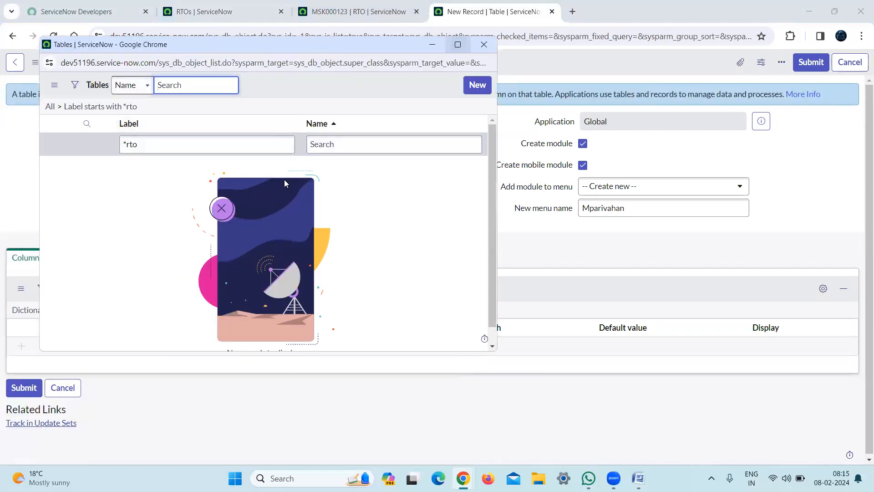
Step: Remove the label filter in the lookup, search table names for *u_rto, and close the lookup
left_click(50, 106)
left_click(354, 143)
type("*u_rto")
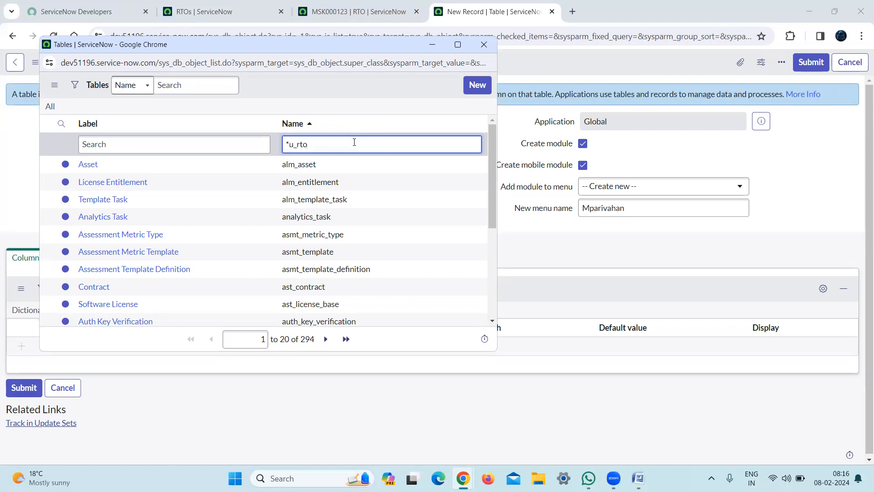
key("Return")
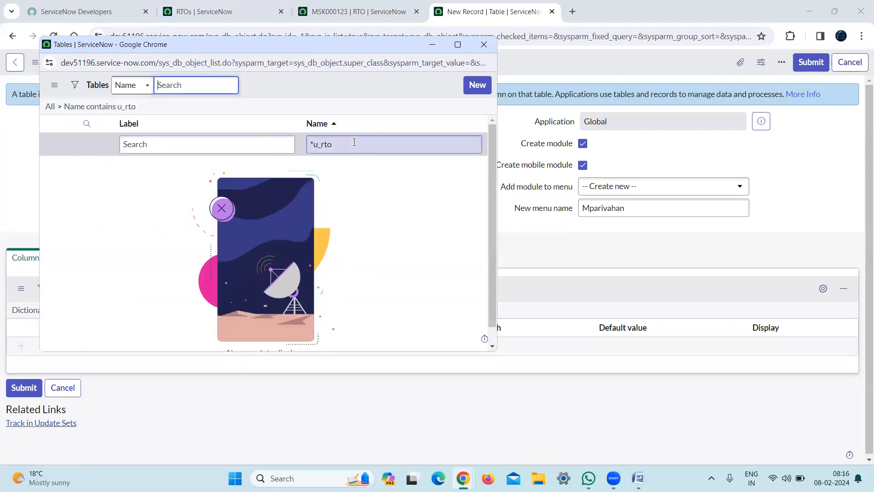
left_click(481, 50)
Step: Open the RTO table's definition from the MSK000123 record's configuration options
left_click(355, 11)
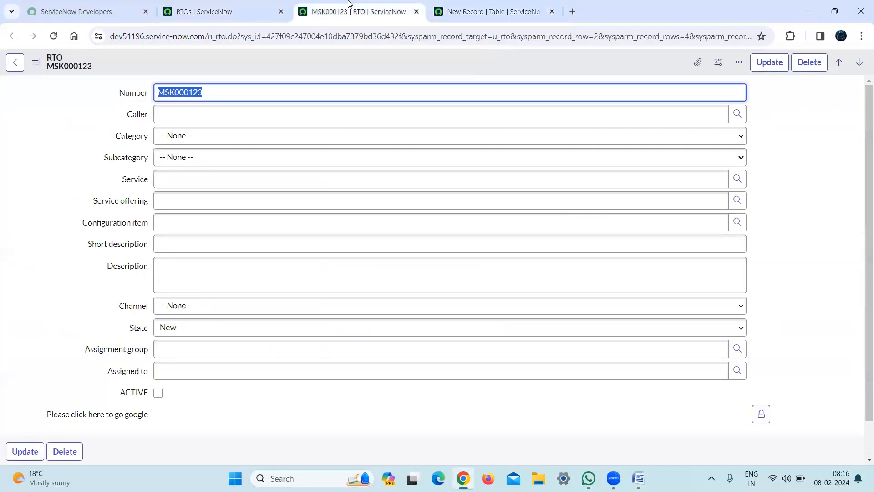
right_click(193, 61)
mouse_move(236, 112)
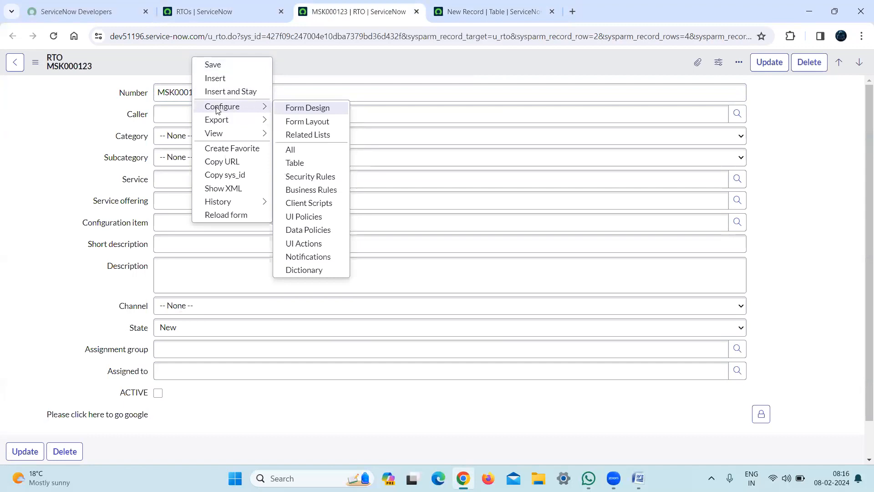
left_click(312, 168)
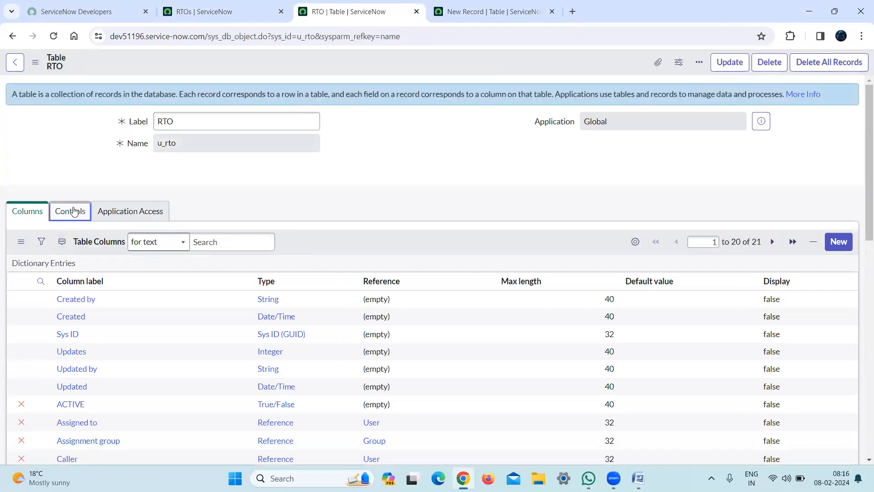
Step: Make the RTO table extensible and save its definition without leaving the record
left_click(74, 212)
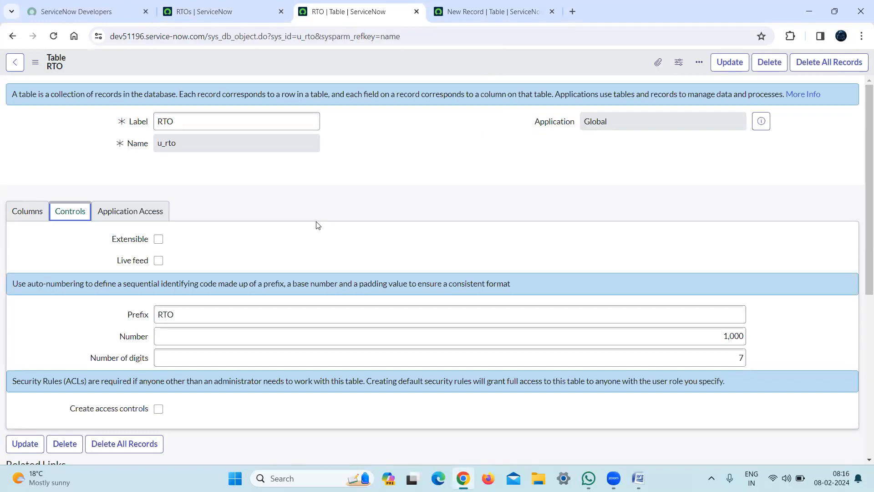
left_click(157, 244)
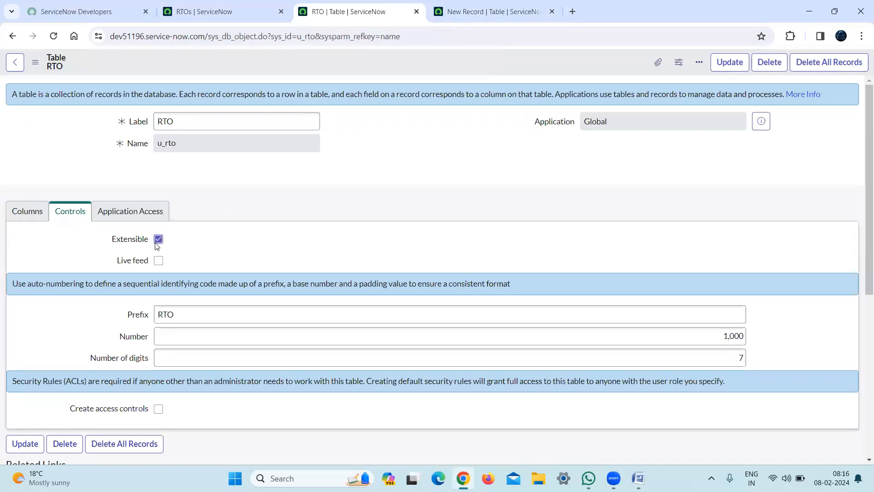
right_click(239, 61)
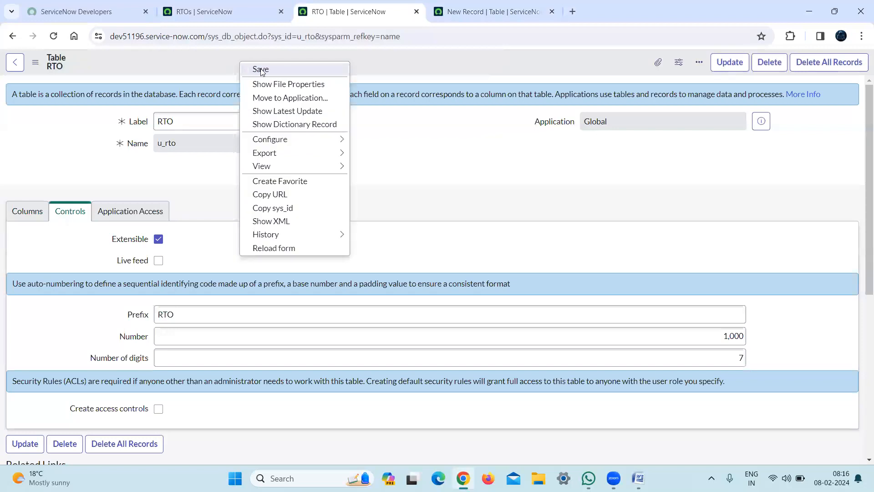
left_click(261, 70)
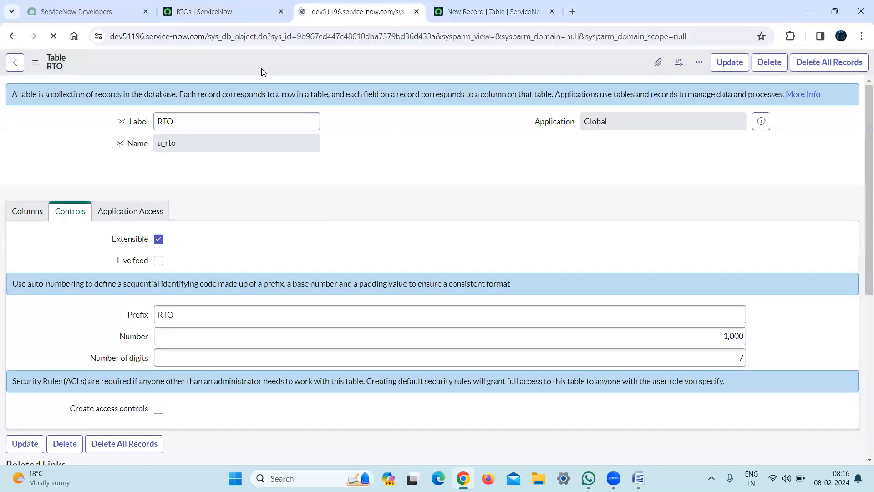
Step: Return to the new Mparivahan table and extend it from RTO, found by filtering table names for *rto
left_click(494, 18)
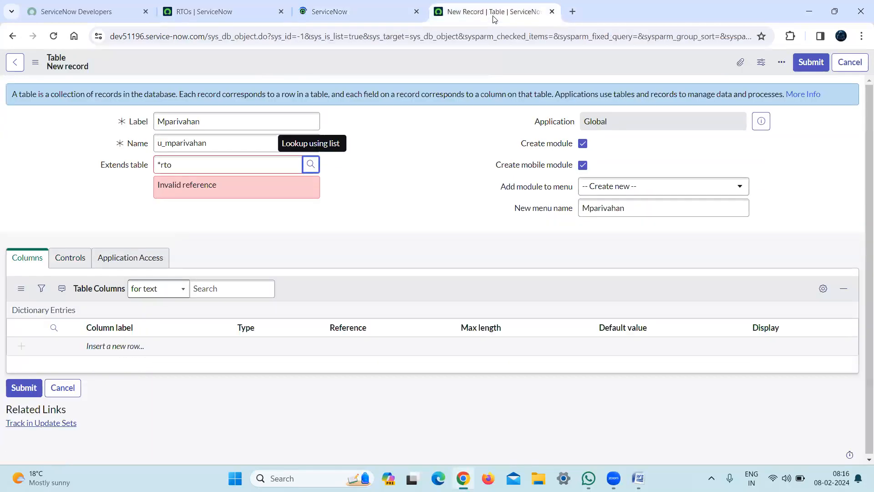
left_click(313, 165)
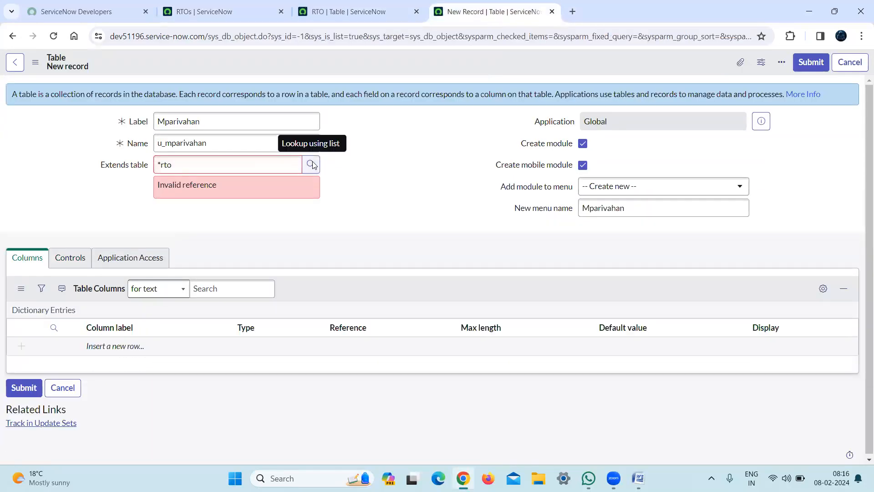
left_click(155, 253)
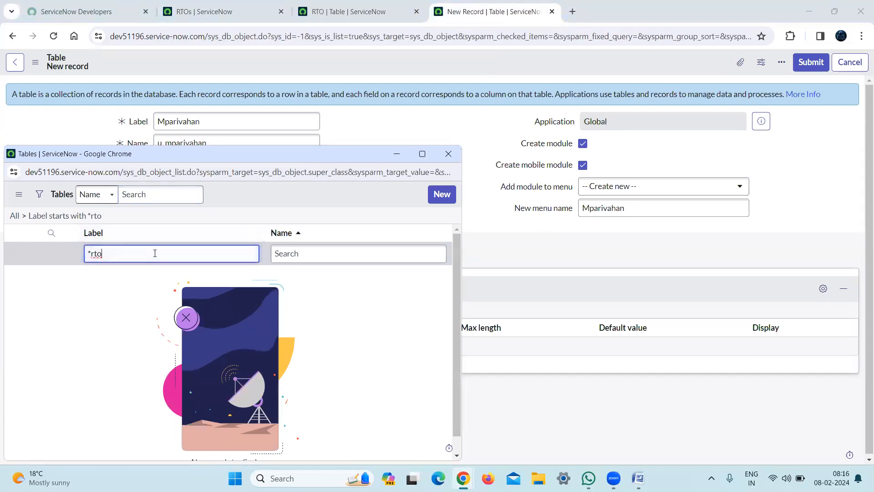
key("ctrl+a")
key("ctrl+x")
left_click(304, 251)
key("ctrl+v")
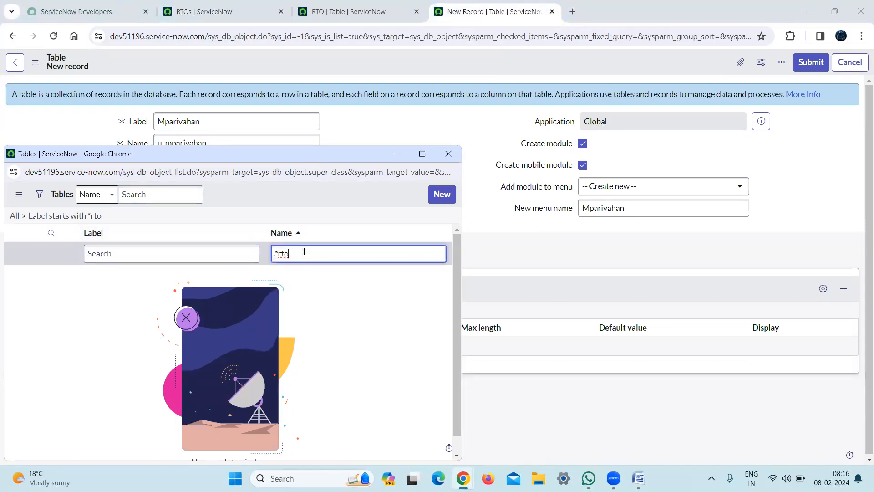
key("Return")
left_click(50, 273)
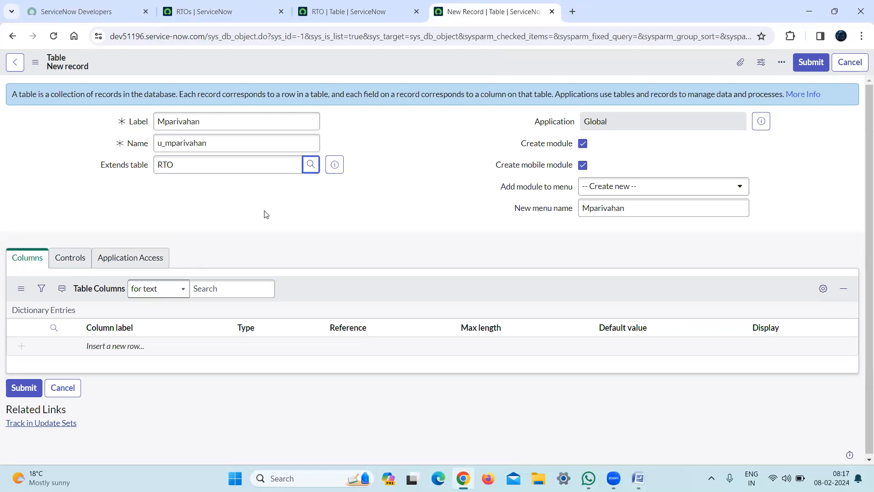
Step: Turn on auto-numbering for the new Mparivahan table
left_click(76, 258)
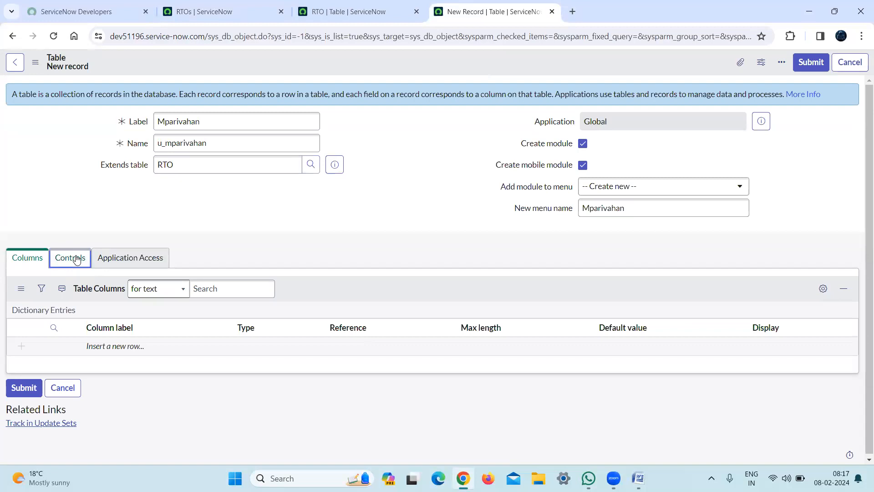
scroll(495, 228, "down", 2)
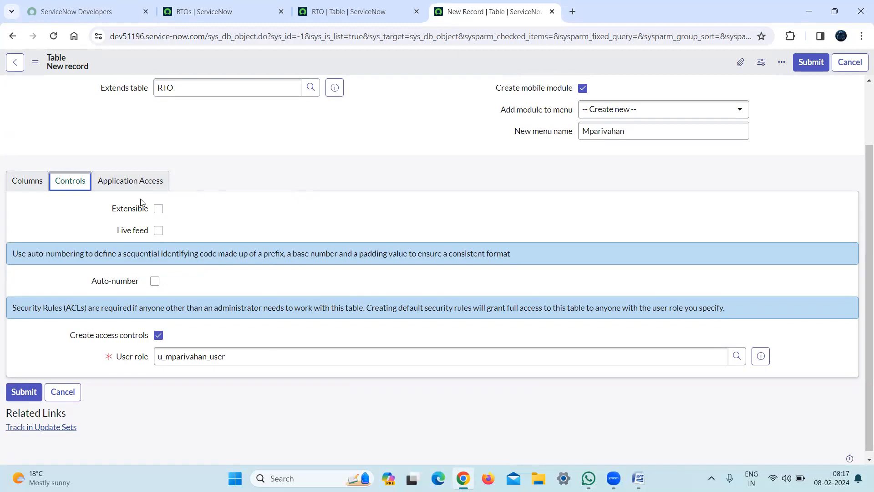
left_click(155, 280)
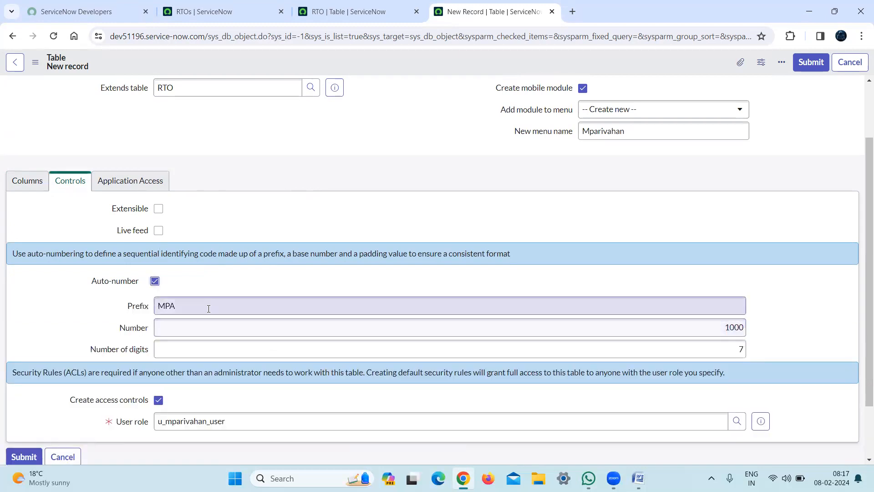
Step: Grant the Mparivahan table create, update and delete access, allow configuration, and save the table without leaving the record
left_click(139, 181)
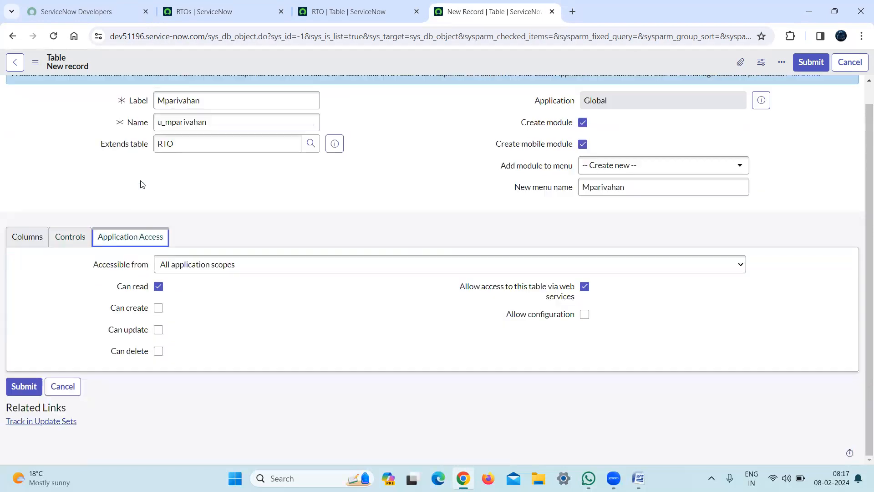
left_click(160, 308)
left_click(159, 330)
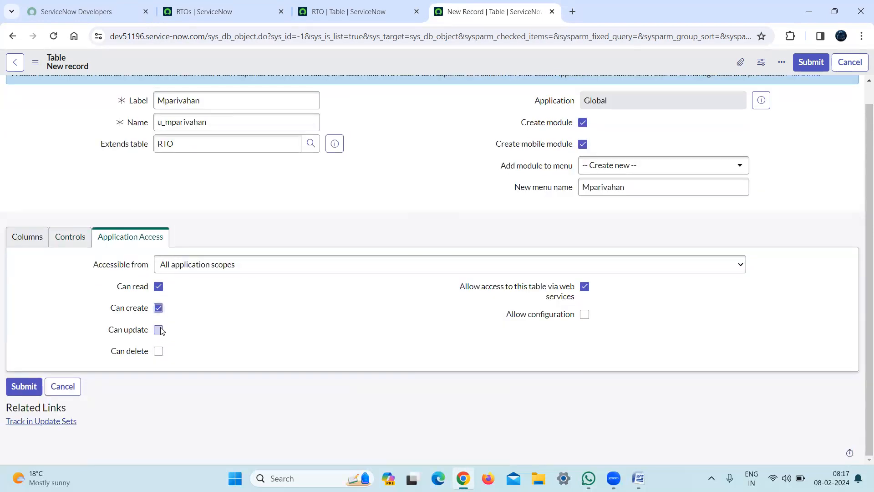
left_click(158, 354)
left_click(584, 315)
scroll(478, 160, "up", 1)
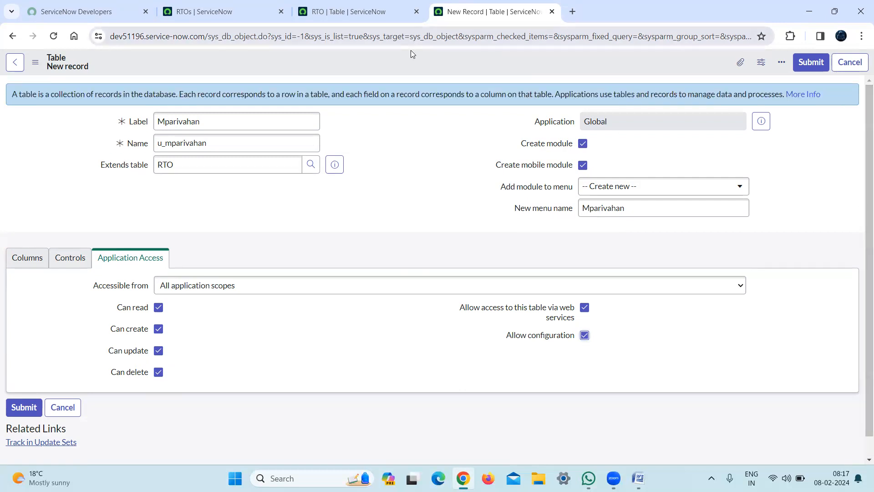
right_click(412, 54)
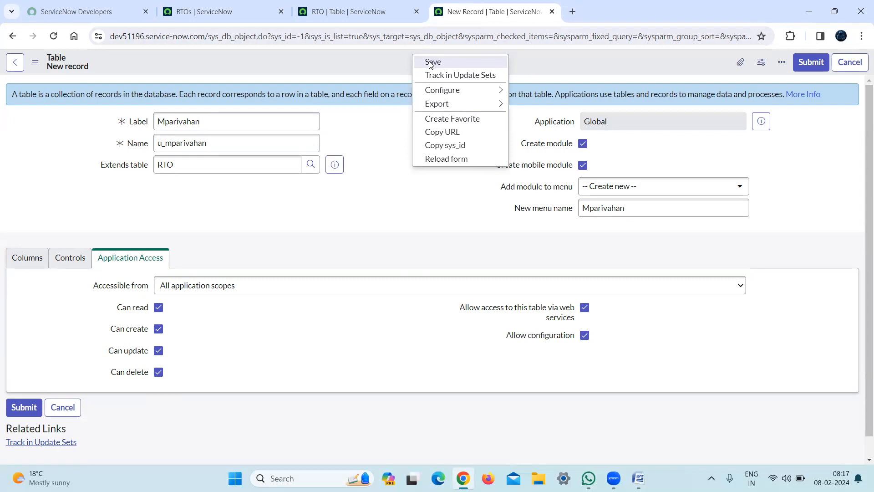
left_click(430, 63)
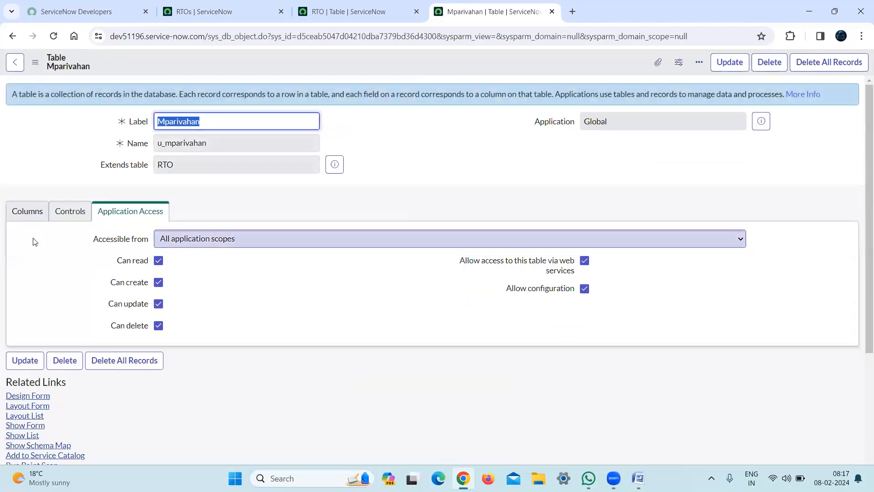
Step: Review the saved Mparivahan table's columns and controls to check which fields come from RTO
left_click(33, 217)
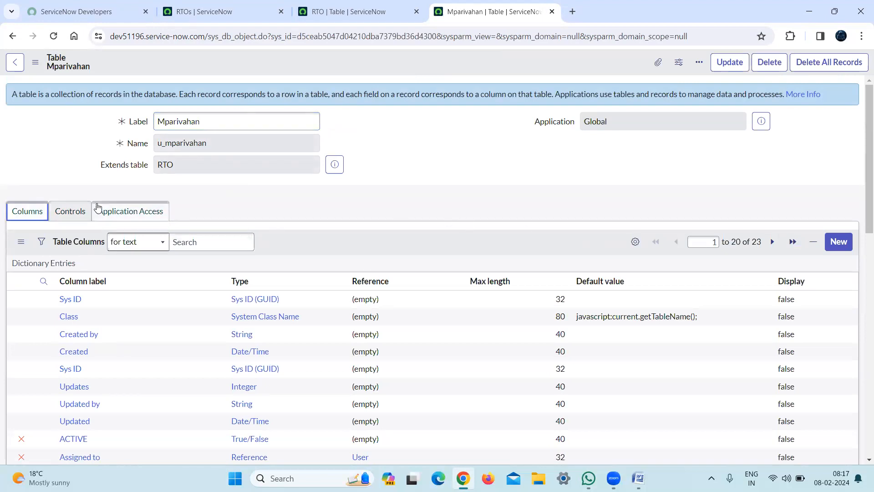
left_click(82, 212)
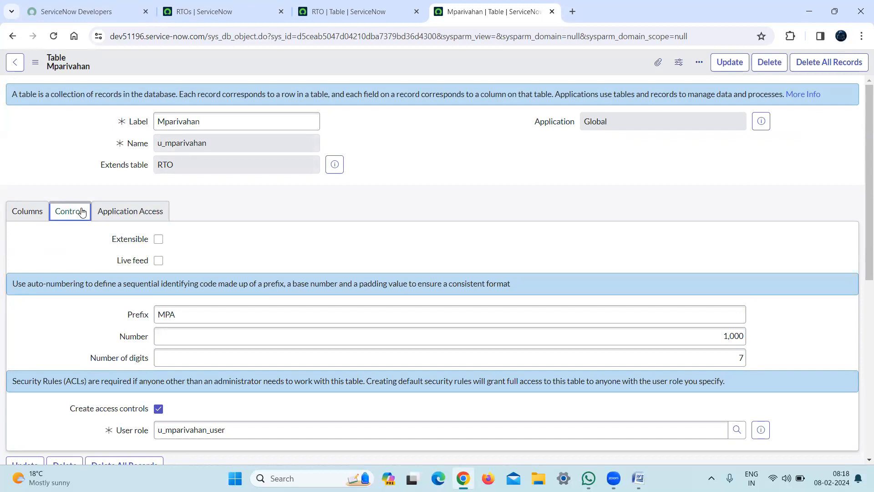
left_click(21, 212)
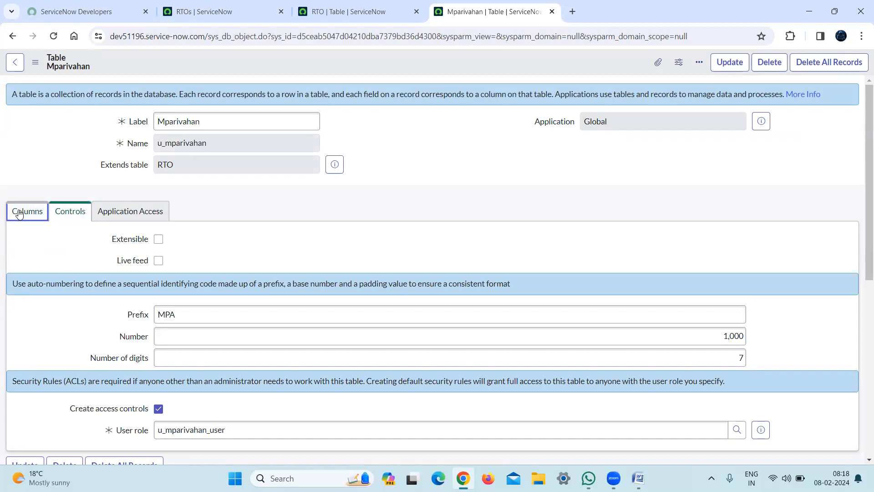
left_click_drag(862, 165, 861, 256)
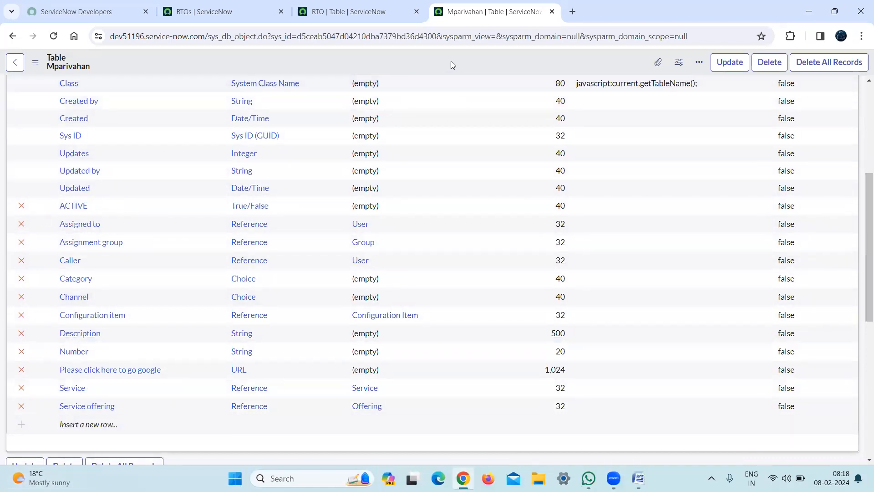
Step: Open RTO record MSK000123 in a separate tab and compare its fields with the Mparivahan table's columns
left_click(254, 7)
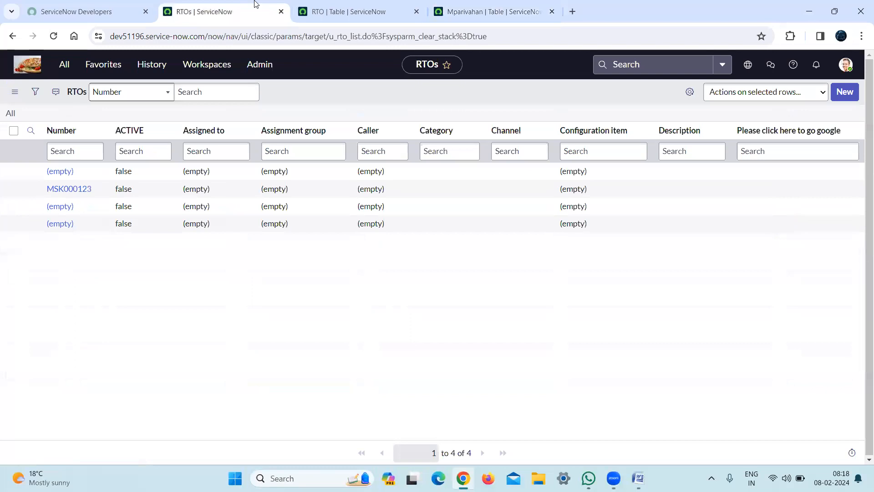
left_click(68, 188, "ctrl")
left_click_drag(592, 10, 457, 2)
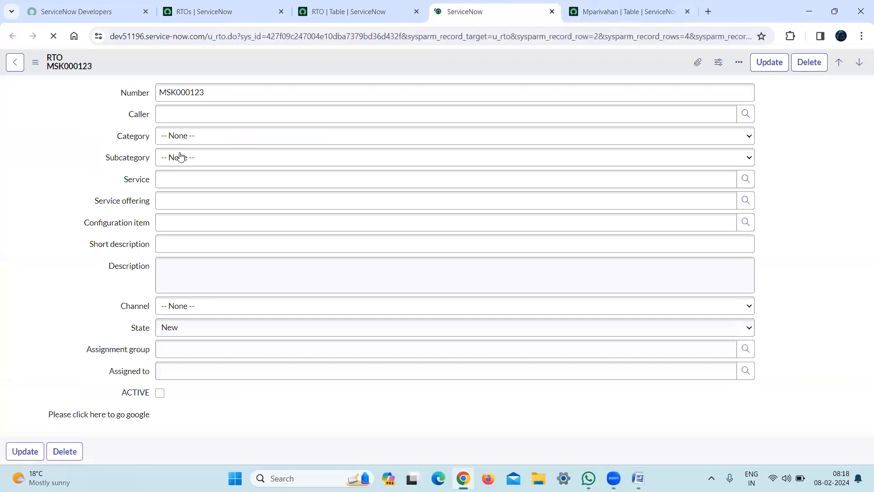
left_click(628, 11)
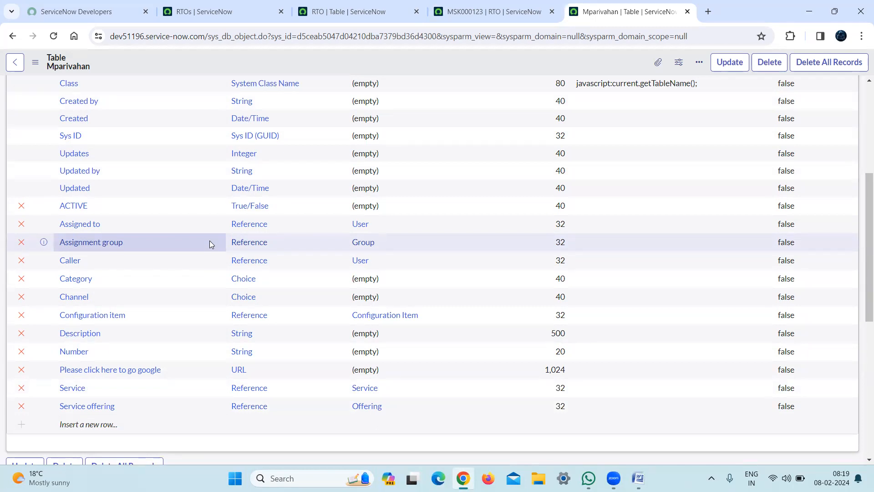
left_click(535, 5)
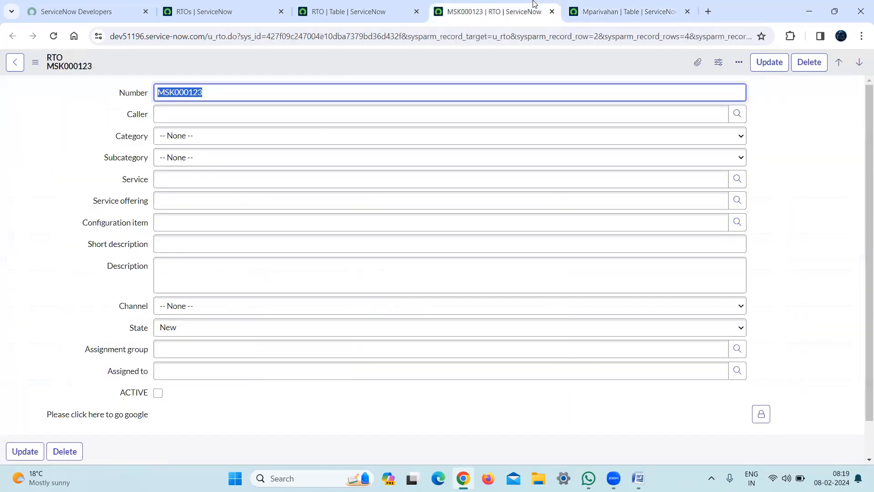
left_click(323, 5)
Step: Copy the Mparivahan table's name, open its record list with u_mparivahan.LIST, and start a new record
left_click(599, 4)
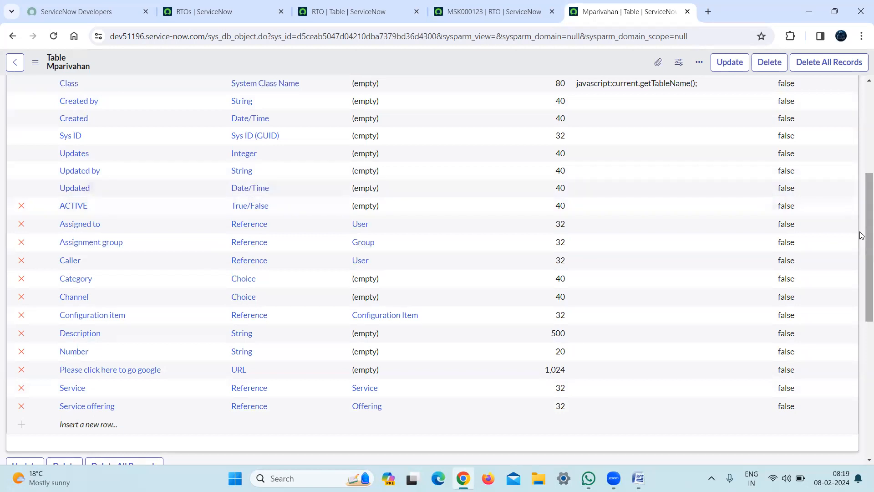
left_click_drag(861, 234, 861, 69)
double_click(218, 146)
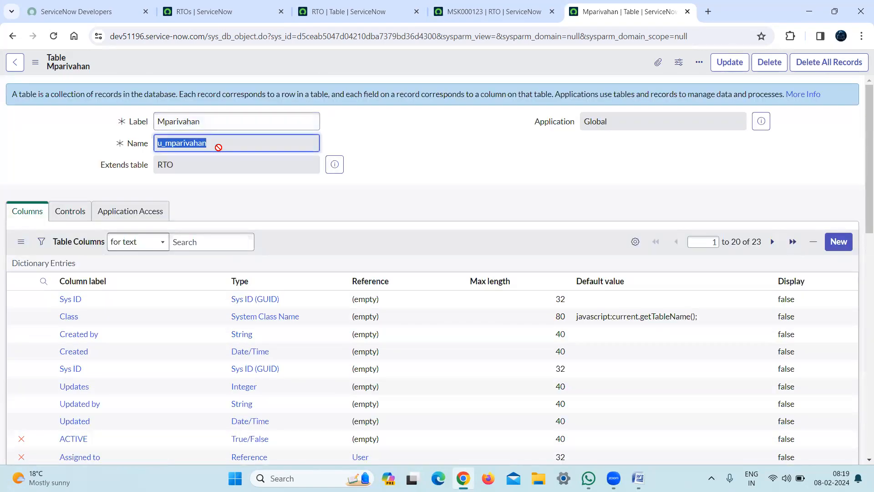
left_click(201, 12)
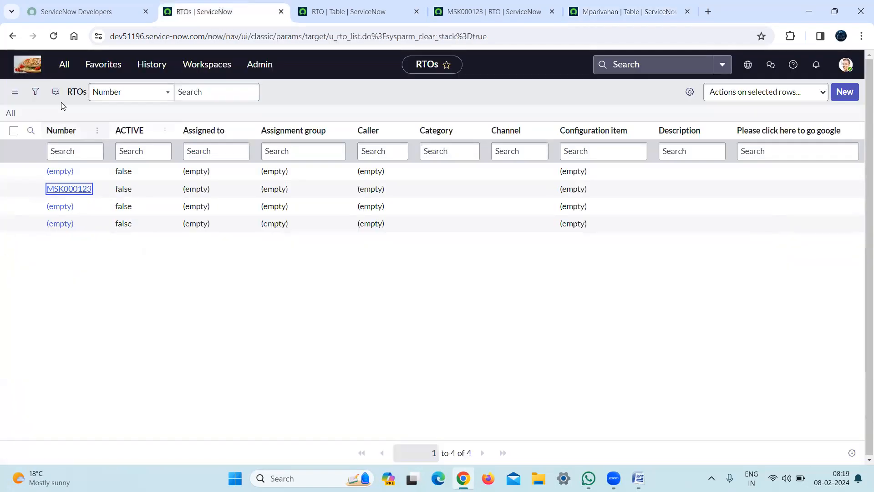
left_click(70, 67)
key("ctrl+a")
key("ctrl+v")
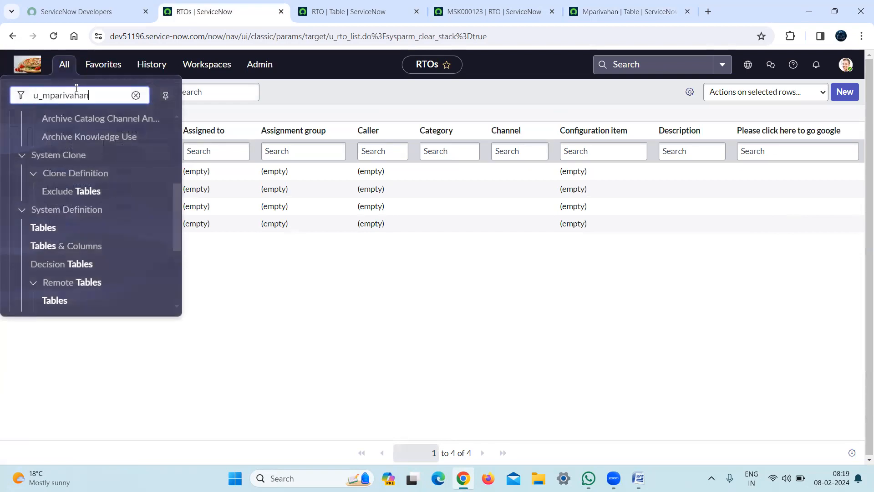
type(".LIST")
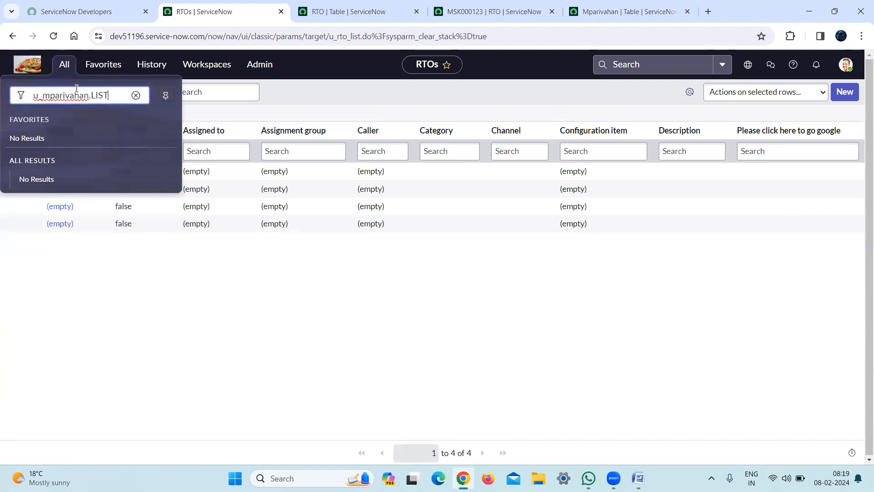
key("Return")
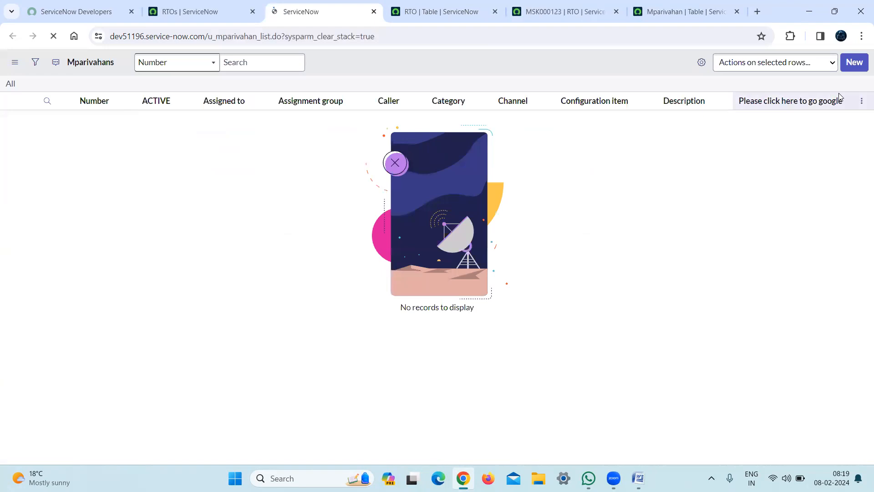
left_click(855, 63)
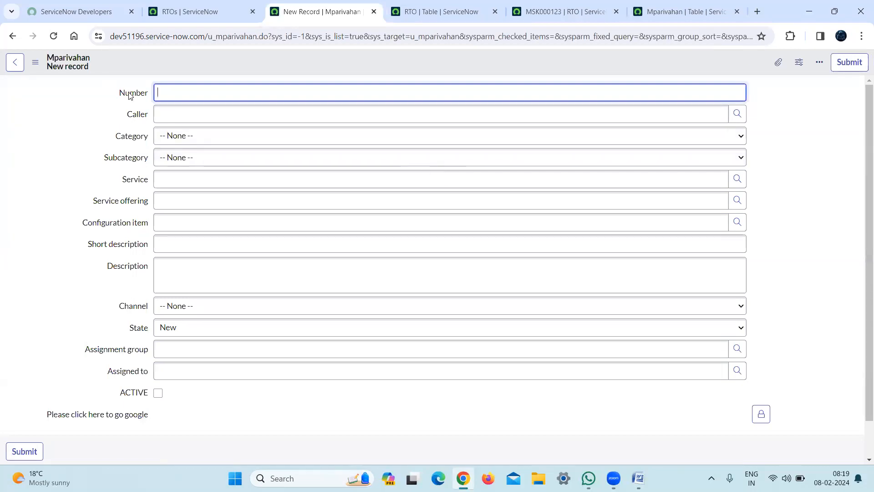
Step: Check the Caller field's dictionary information for its source table, and view the RTO table definition
right_click(137, 119)
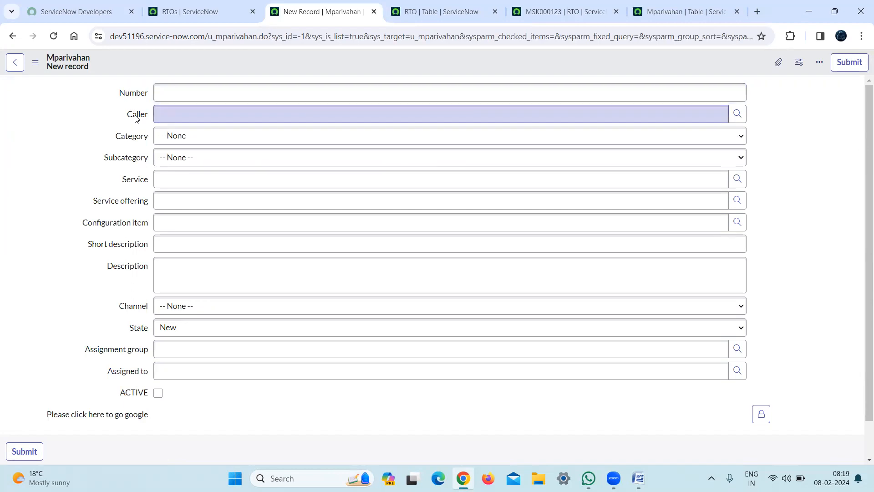
right_click(137, 118)
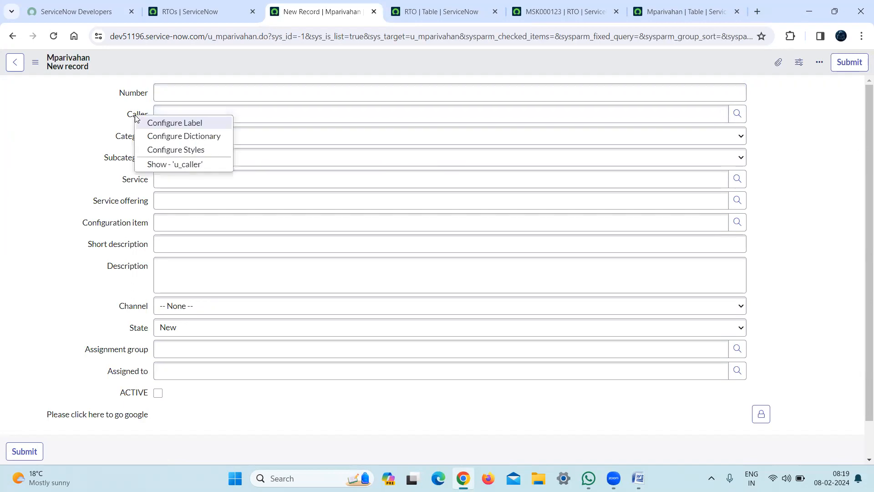
left_click(203, 165)
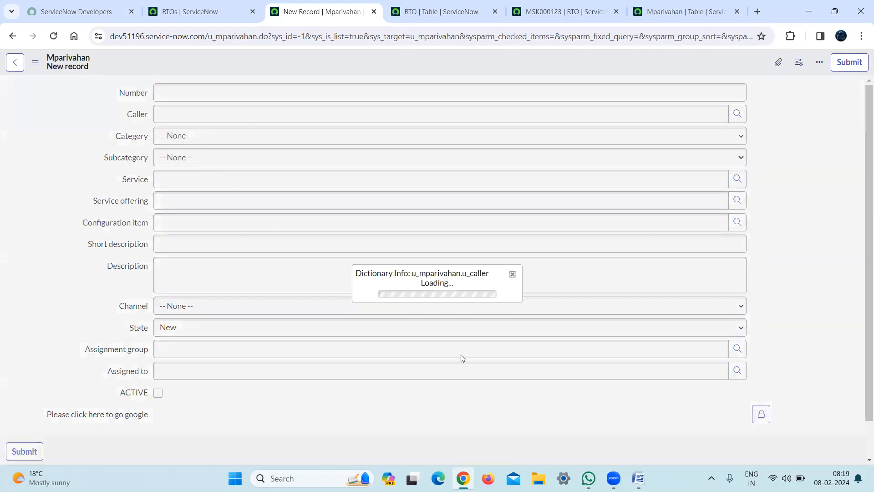
double_click(415, 238)
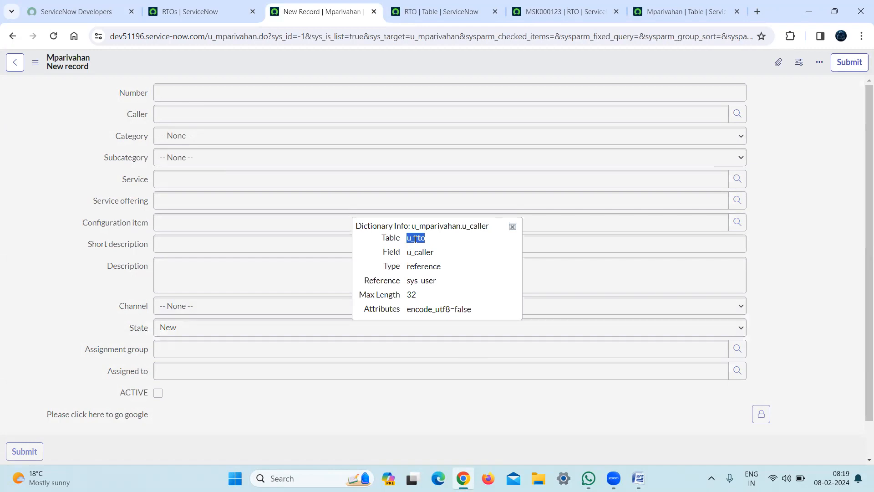
left_click(512, 226)
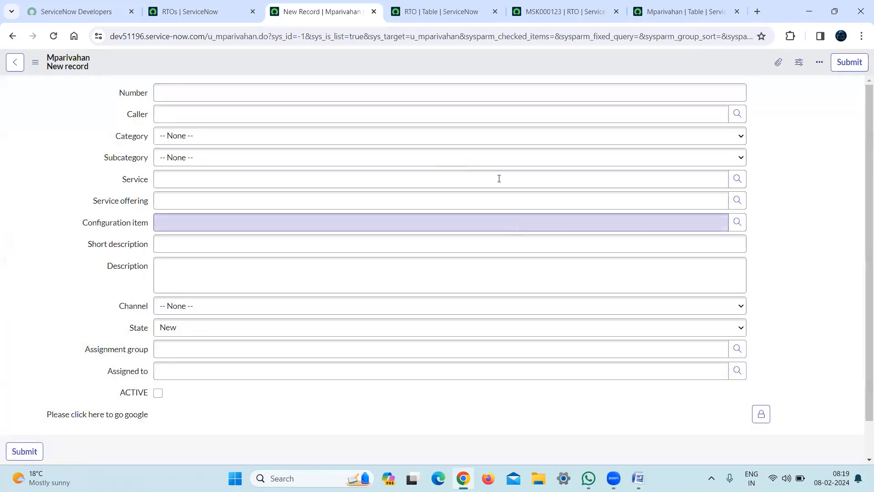
left_click(204, 10)
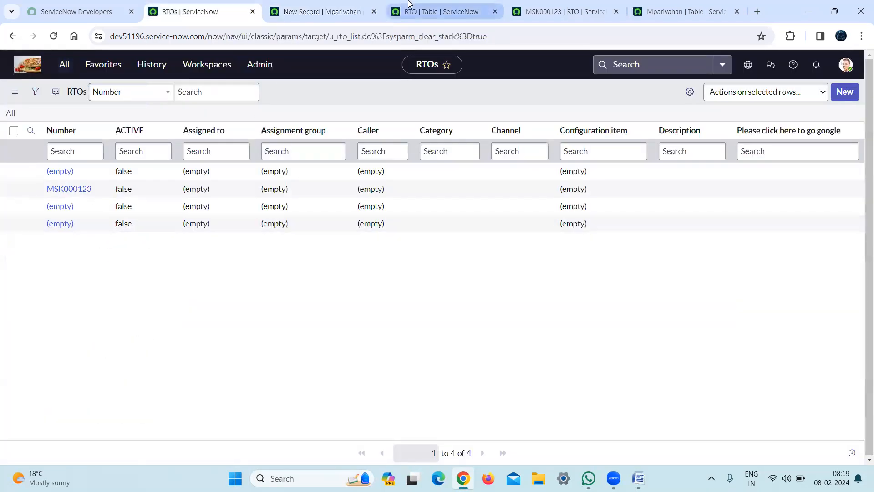
left_click(408, 4)
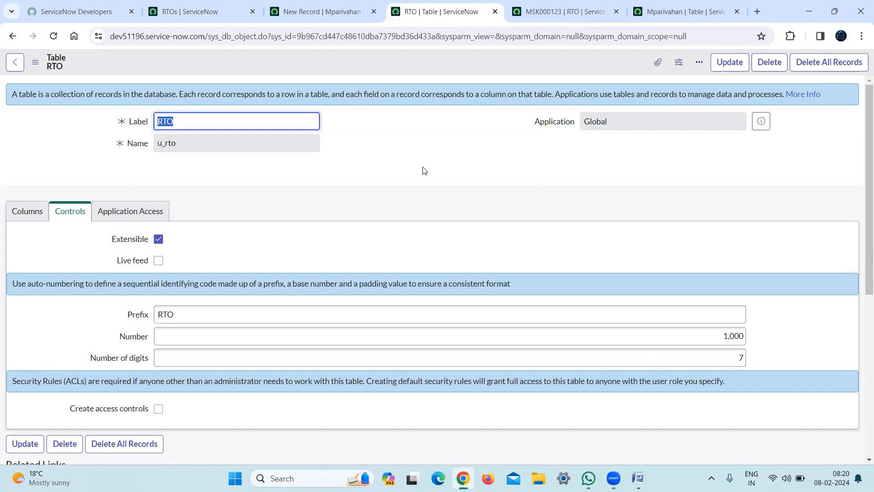
Step: Return to the new Mparivahan record, set its Number to testing, and save it without leaving the form
left_click(348, 4)
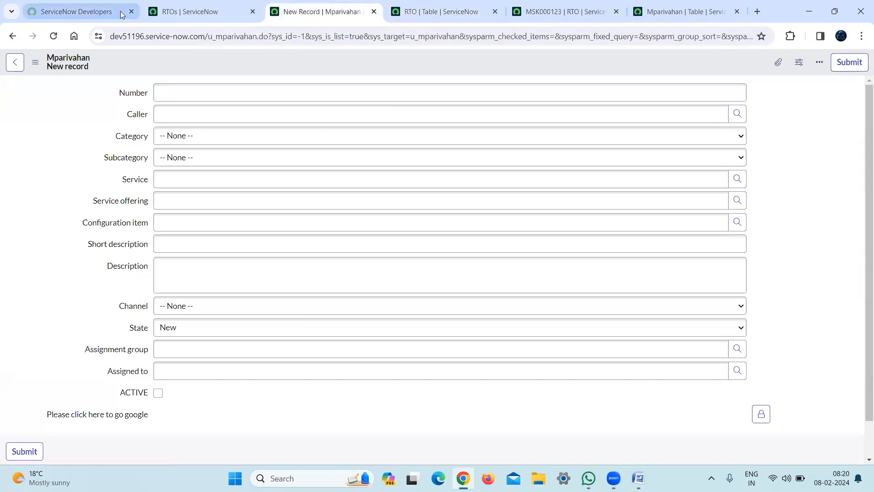
left_click(578, 93)
type("testing")
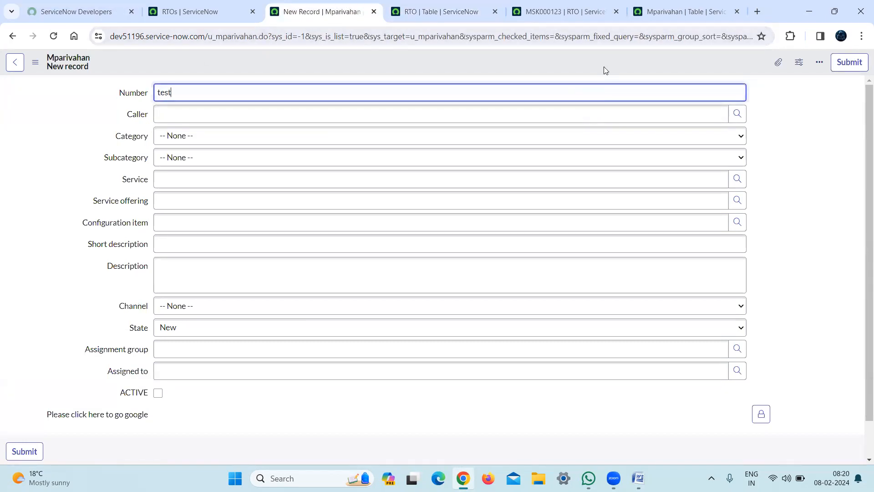
right_click(573, 58)
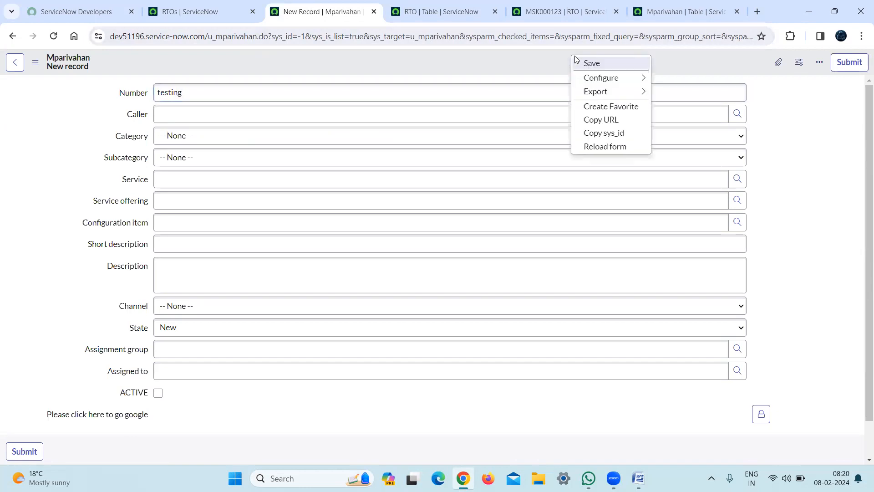
left_click(594, 64)
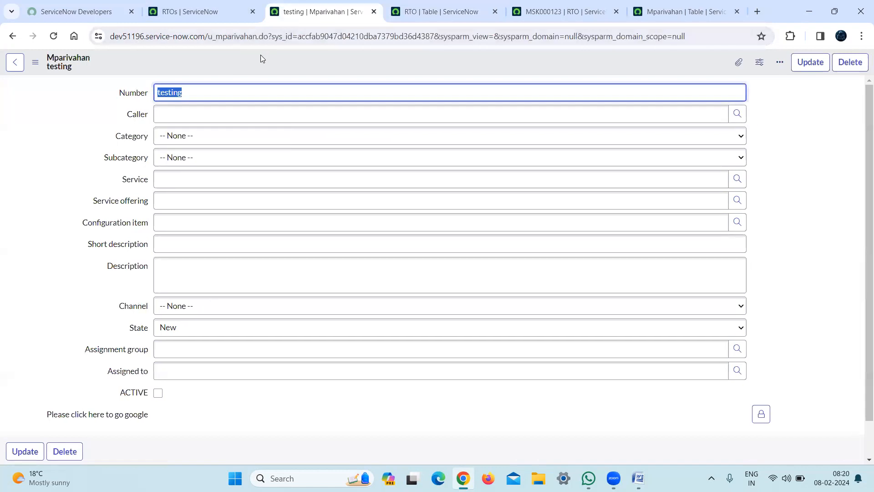
Step: Refresh the unfiltered RTO list to check for the testing record, and open the Mparivahan record list with u_mparivahan.LIST for comparison
left_click(202, 5)
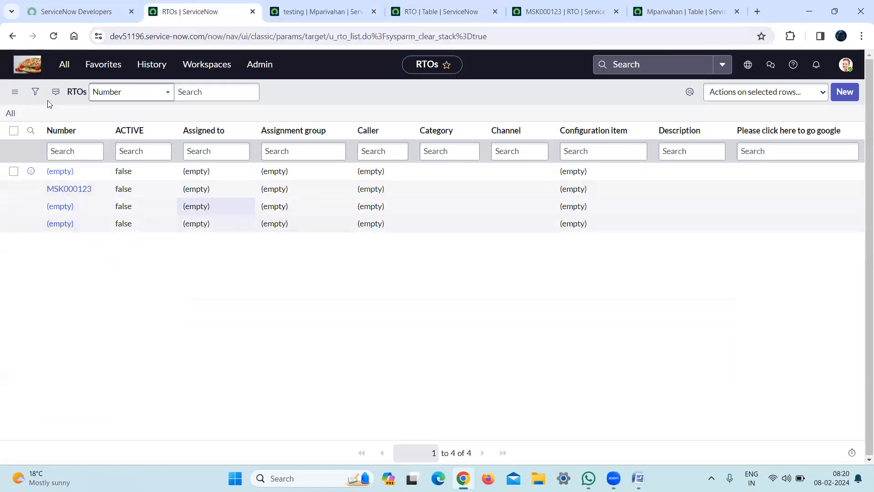
left_click(10, 115)
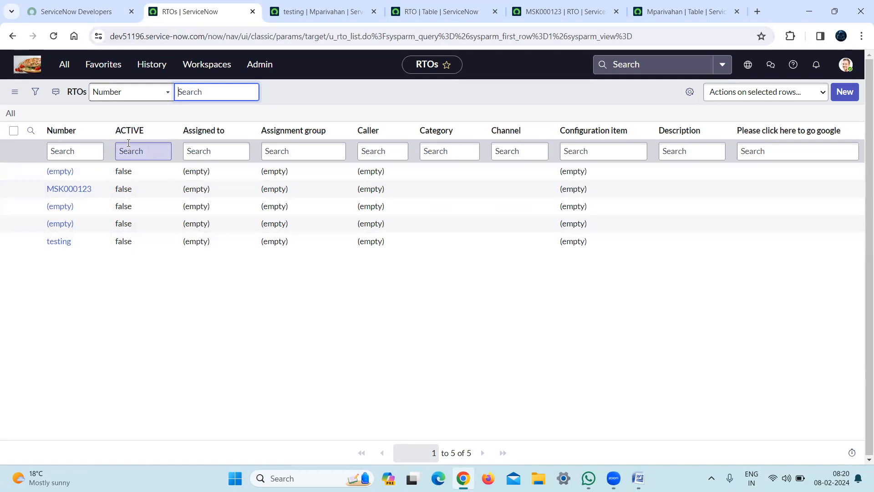
left_click(327, 6)
left_click(234, 37)
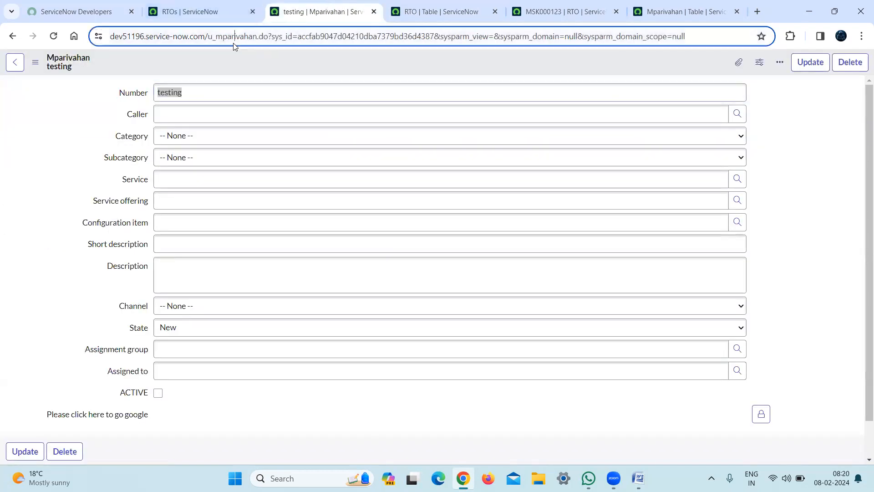
double_click(235, 39)
key("ctrl+c")
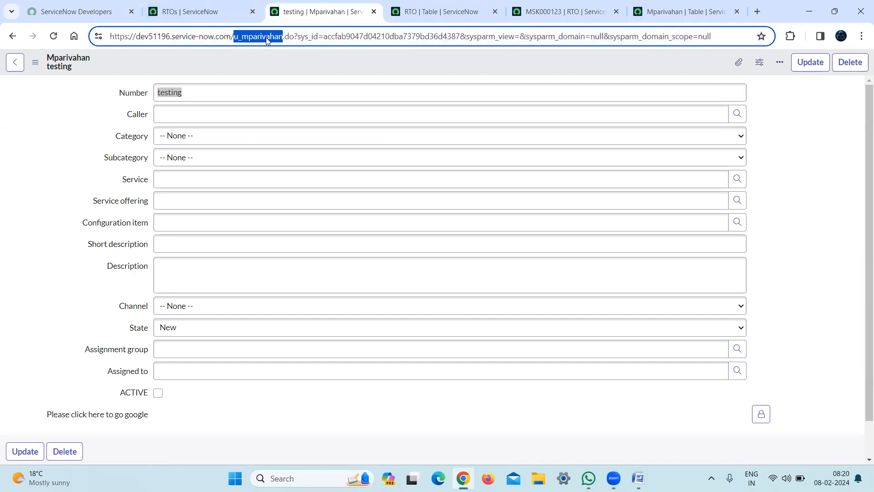
left_click(195, 11)
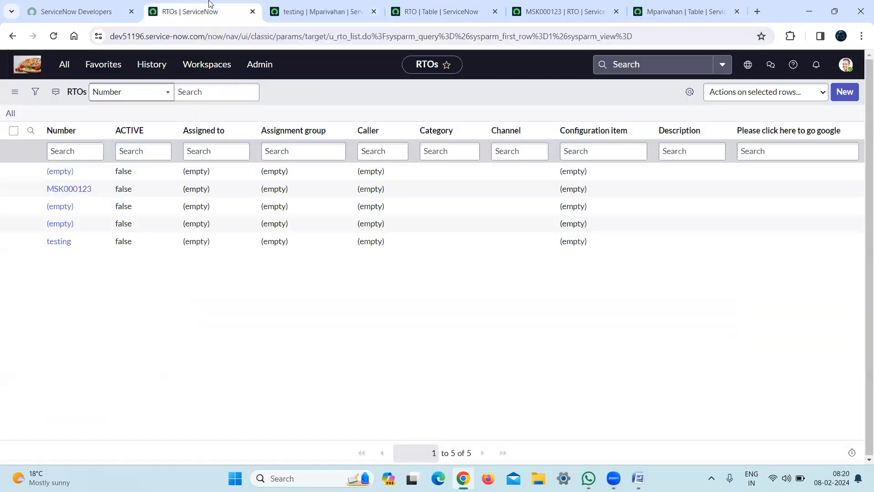
left_click(64, 66)
key("ctrl+v")
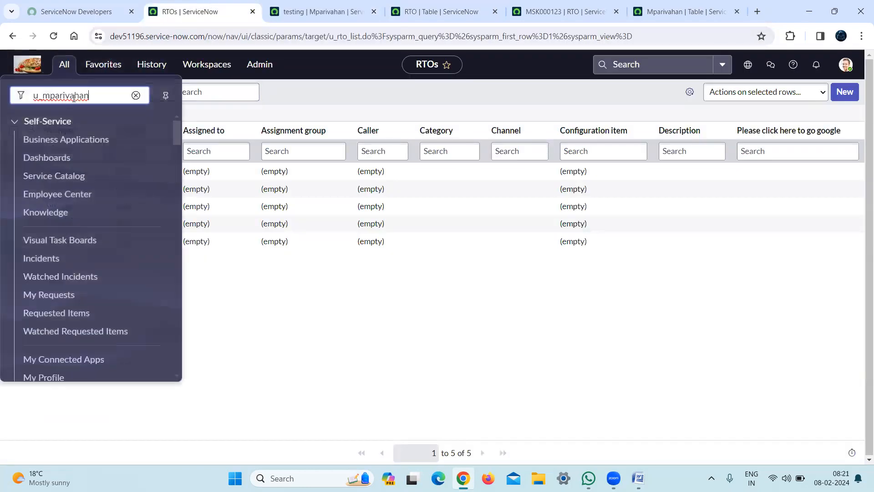
type(".LIST")
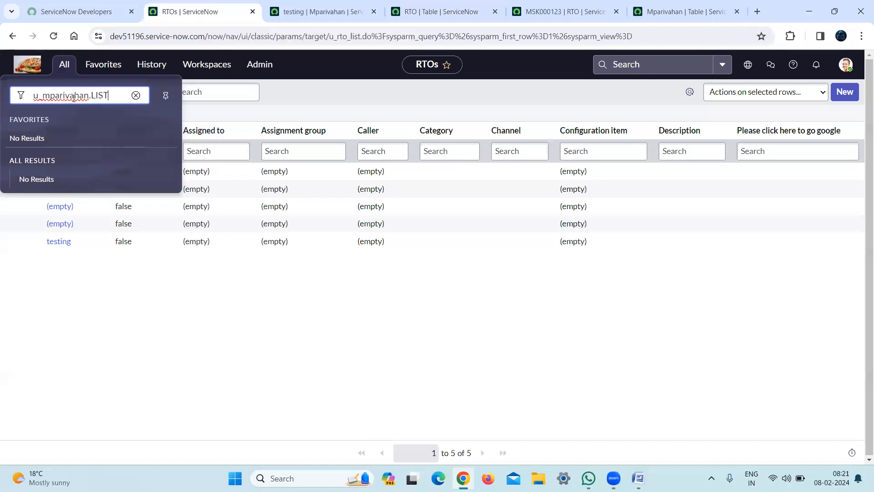
key("Return")
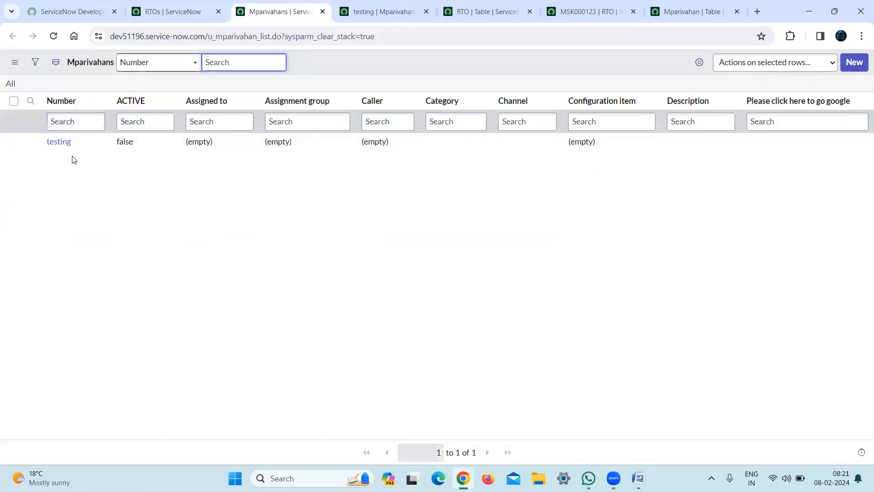
Step: Review the RTO list, switch to the Word course outline to highlight the Dictionry override topic in item 11, and return to Chrome
left_click(188, 10)
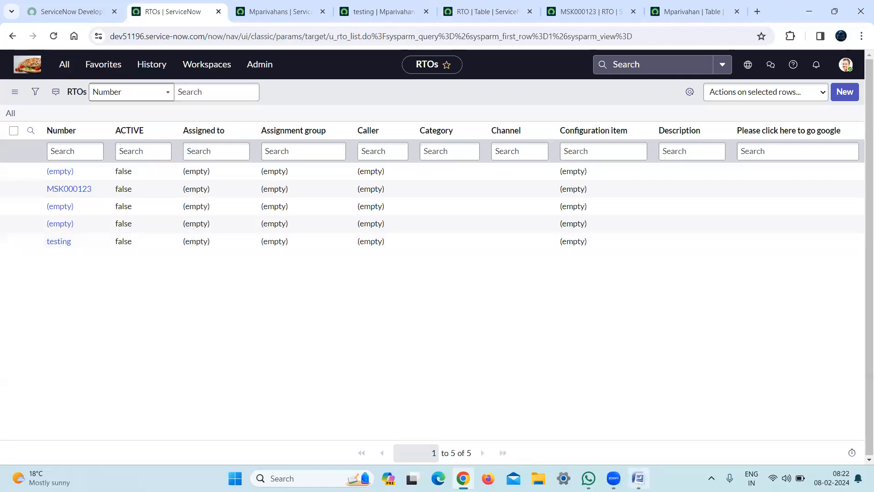
mouse_move(638, 478)
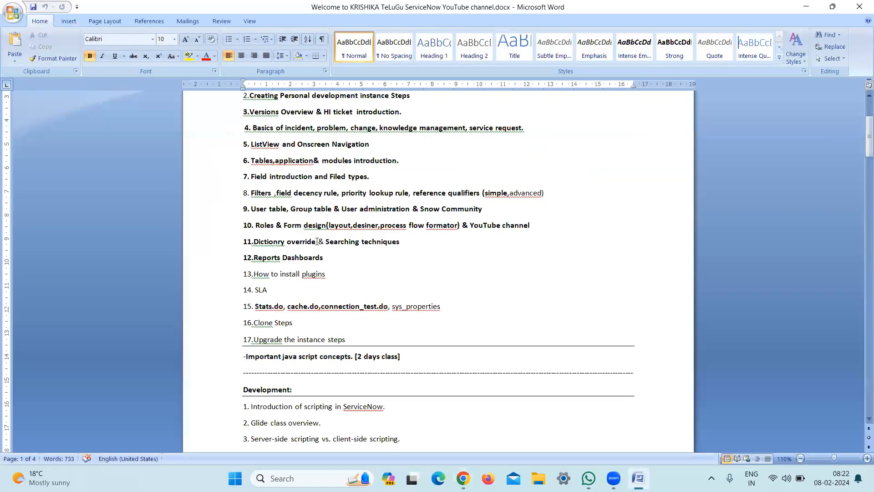
left_click_drag(317, 241, 265, 240)
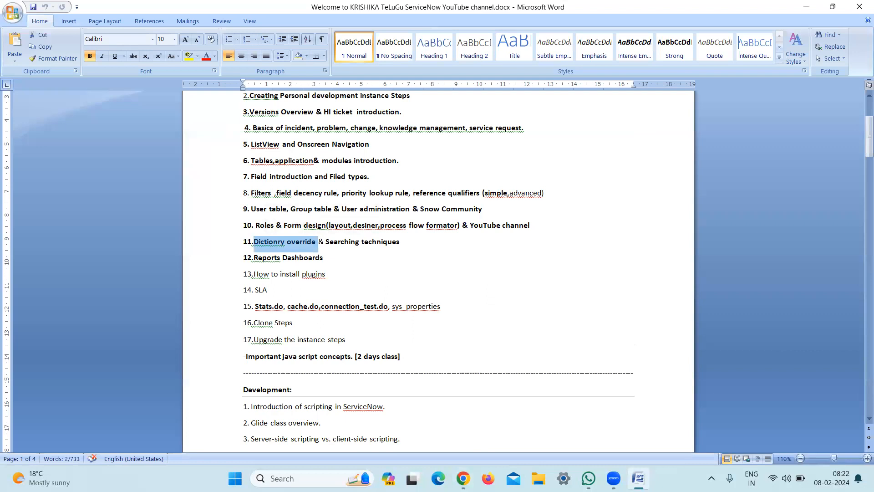
key("alt+Tab")
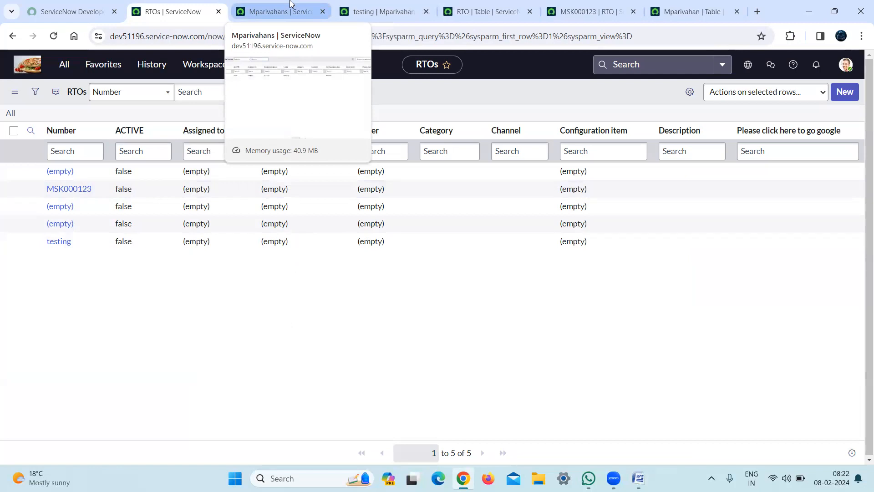
Step: Open the first RTO record, make its Caller field mandatory in the dictionary entry, save the entry, and return to the record
left_click(67, 177)
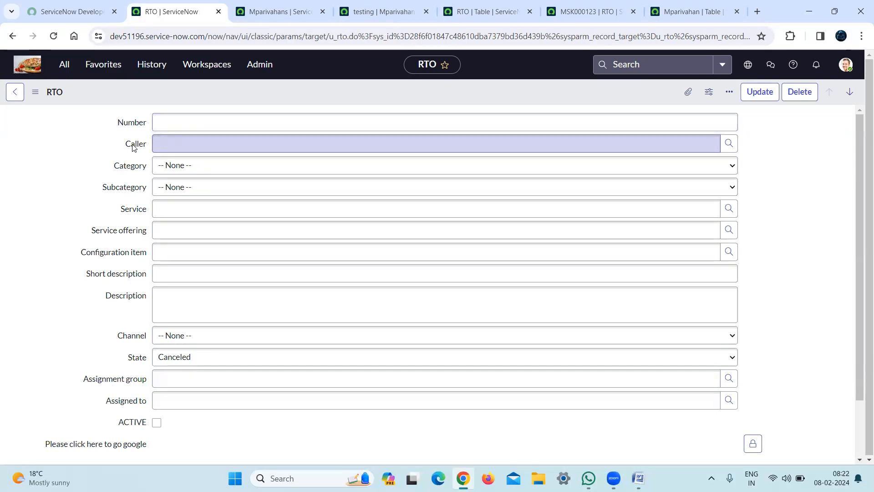
right_click(134, 147)
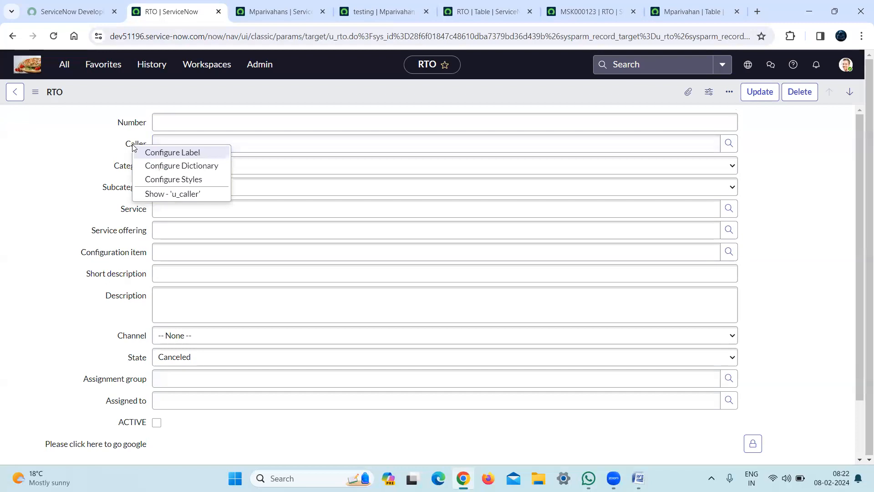
left_click(178, 166)
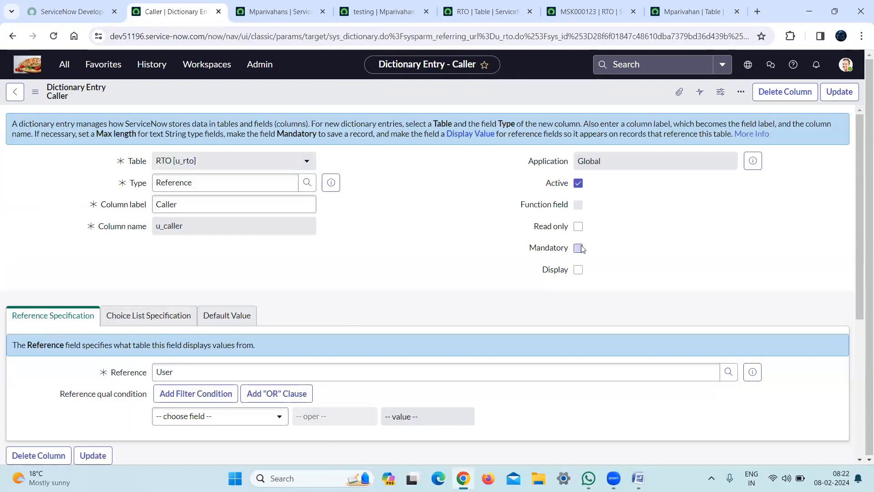
left_click(582, 253)
right_click(349, 96)
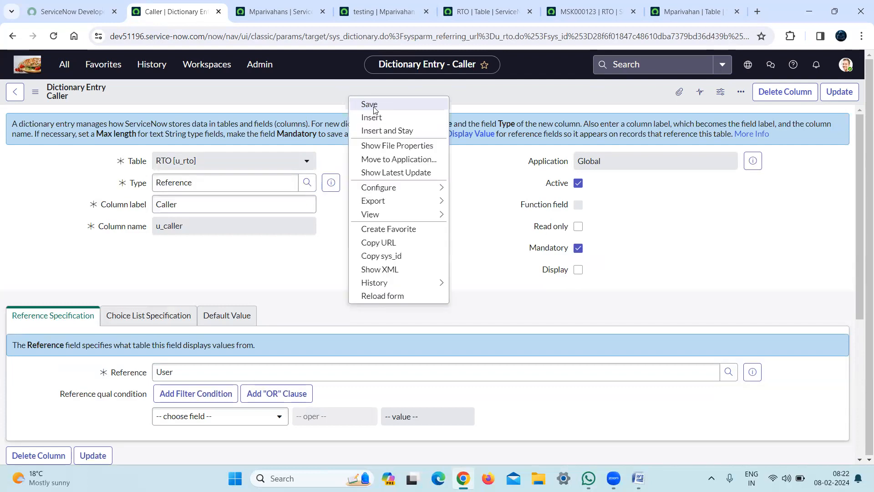
left_click(374, 106)
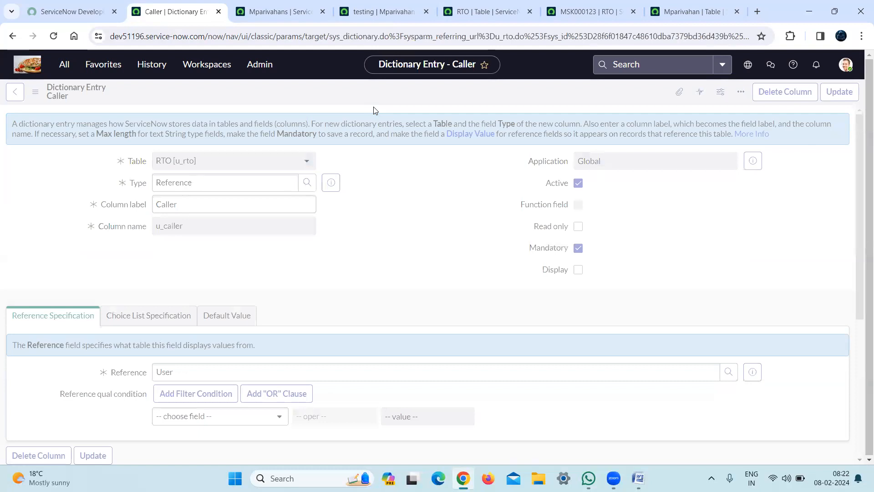
left_click(13, 93)
left_click(12, 93)
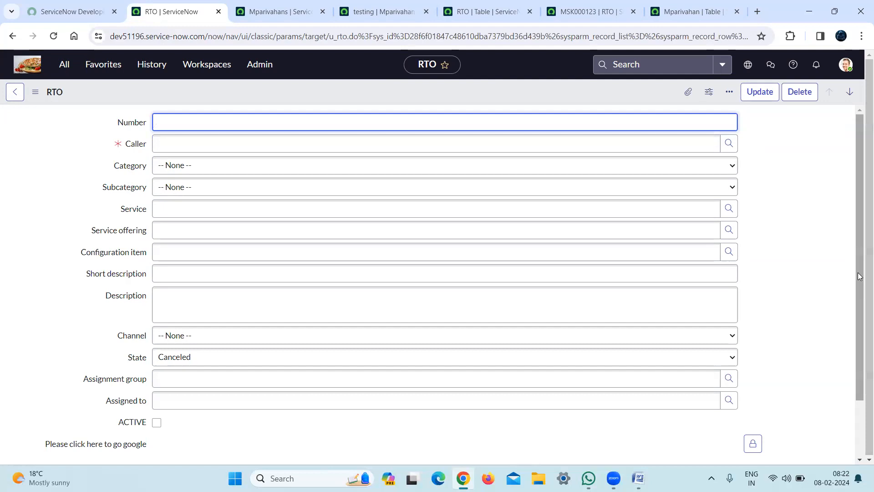
Step: Look over the RTO form, try to save the record with Caller empty, and dismiss the error message
scroll(854, 308, "down", 3)
left_click(282, 273)
left_click(282, 274)
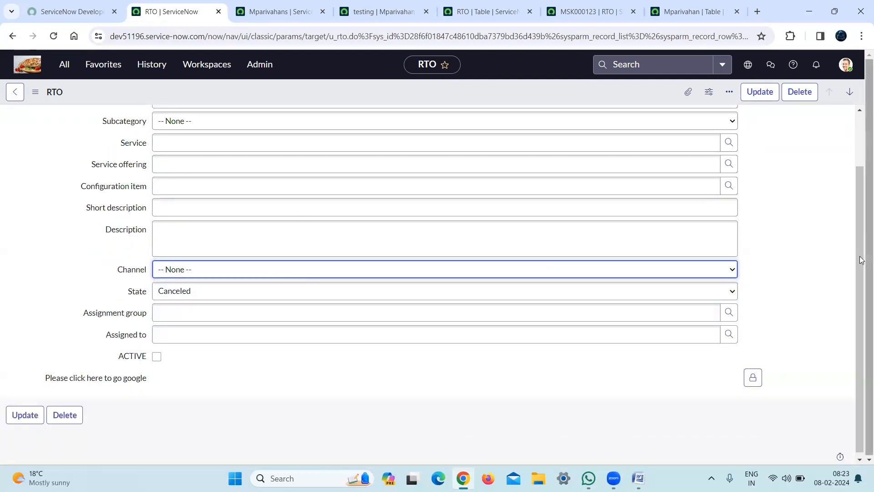
scroll(862, 260, "up", 2)
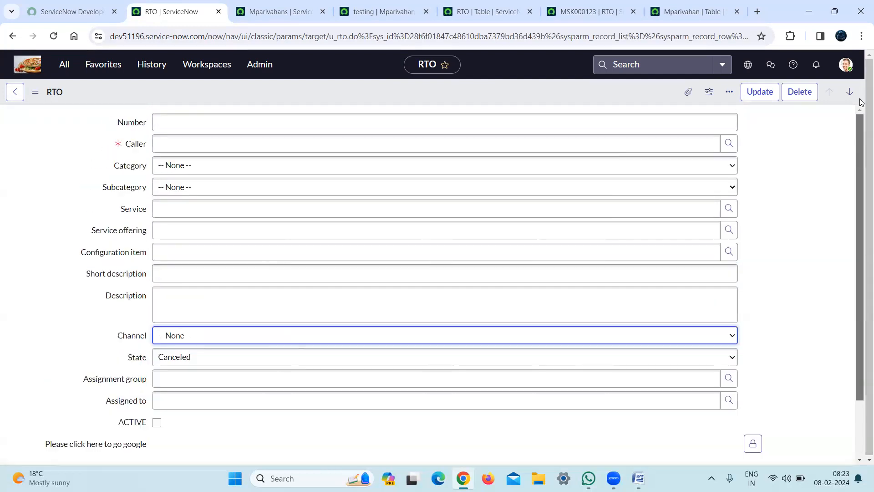
right_click(251, 93)
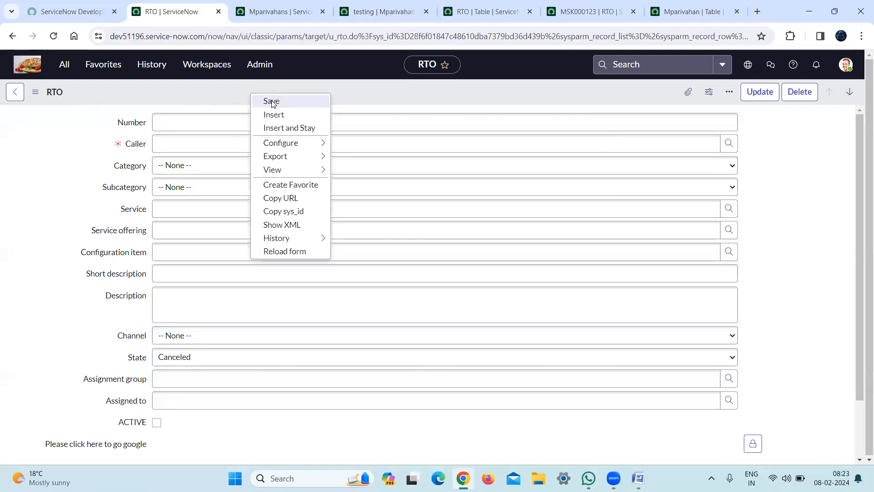
left_click(273, 102)
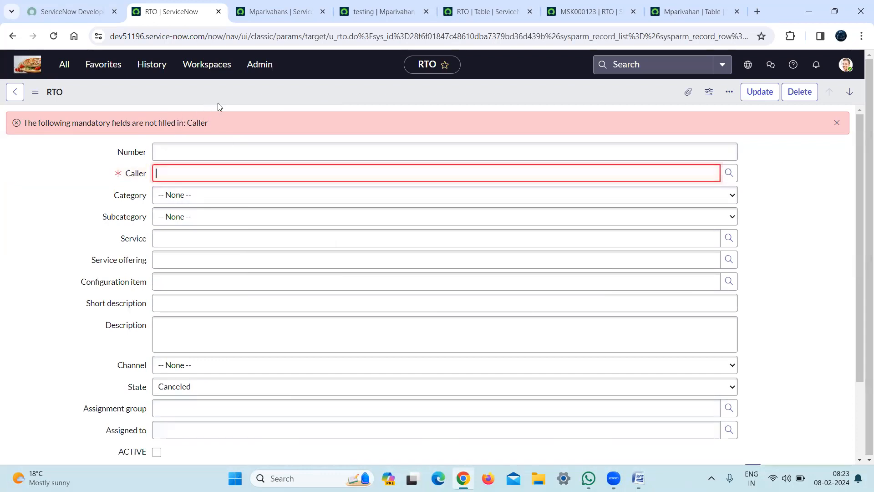
left_click(18, 123)
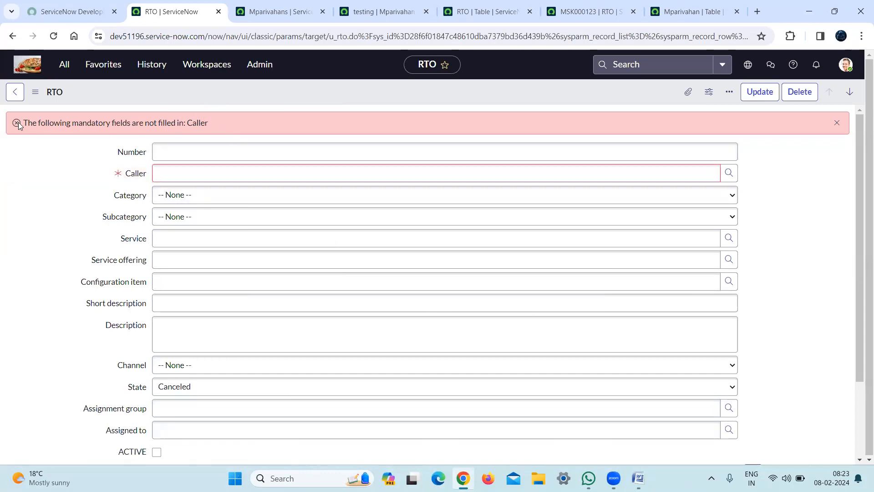
left_click(837, 124)
Step: Make the RTO table's Description field read only in its dictionary entry, update the entry, and check the field on the record form
left_click(182, 306)
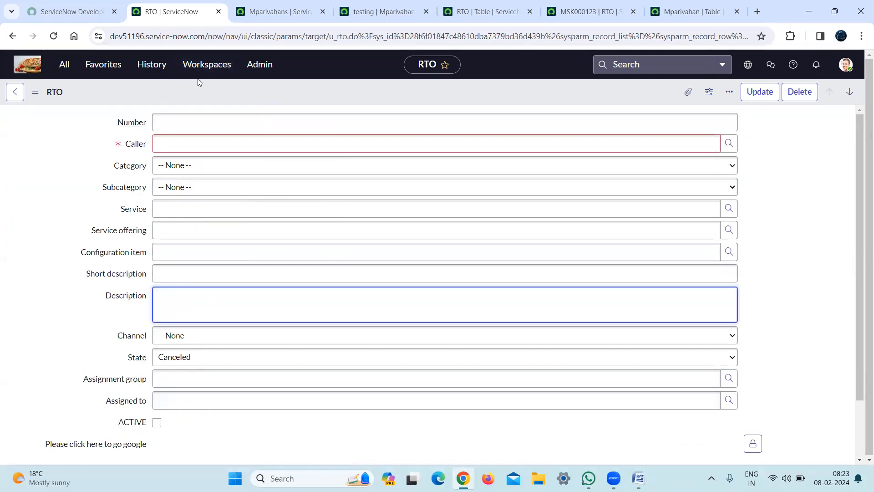
right_click(123, 296)
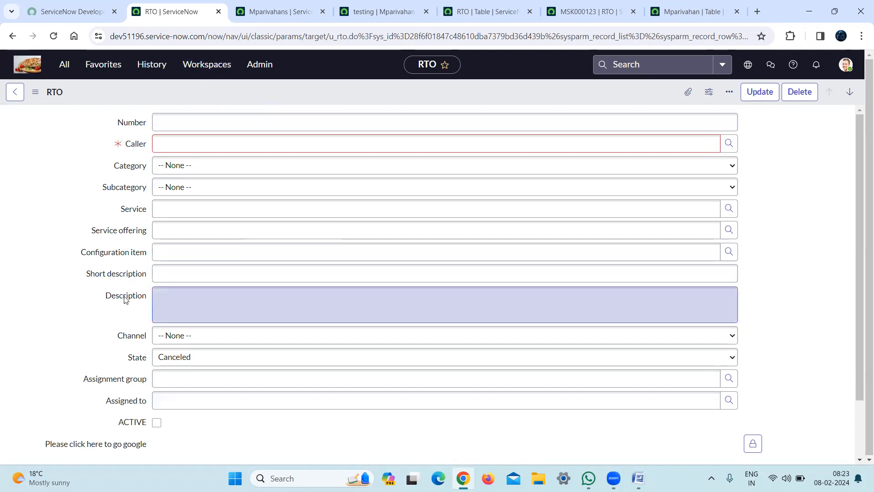
right_click(128, 301)
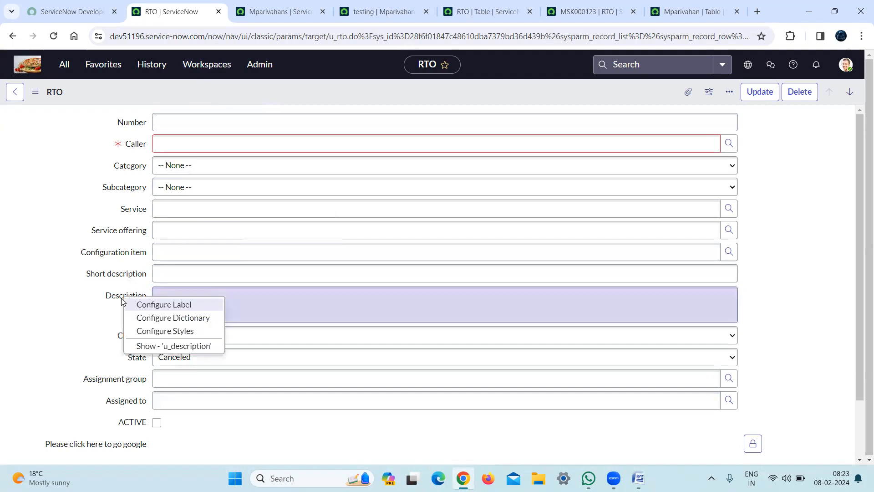
left_click(160, 319)
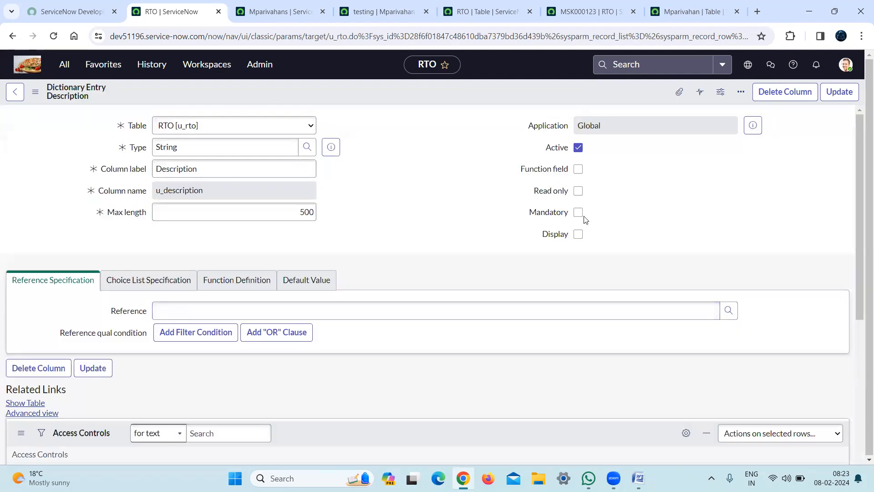
left_click(578, 227)
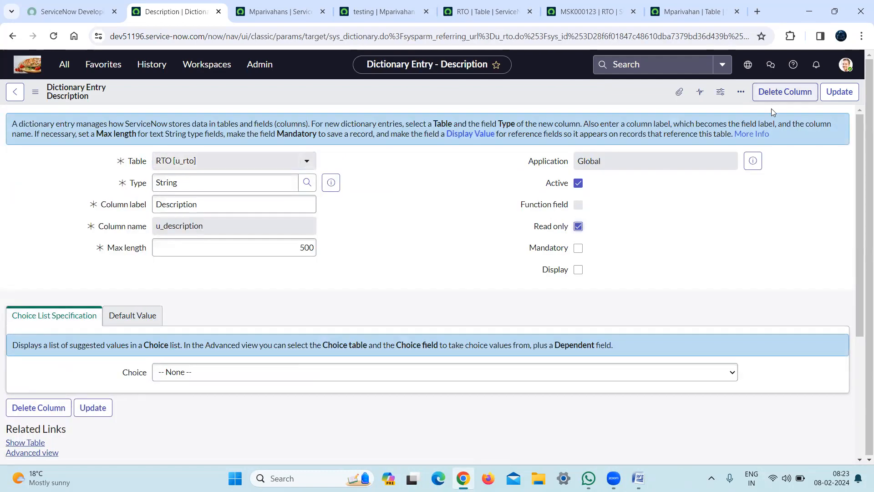
left_click(848, 95)
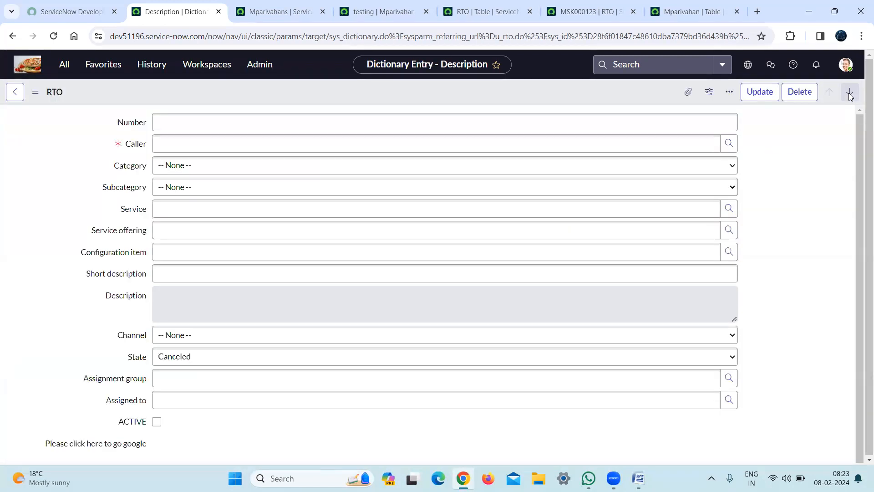
left_click(306, 302)
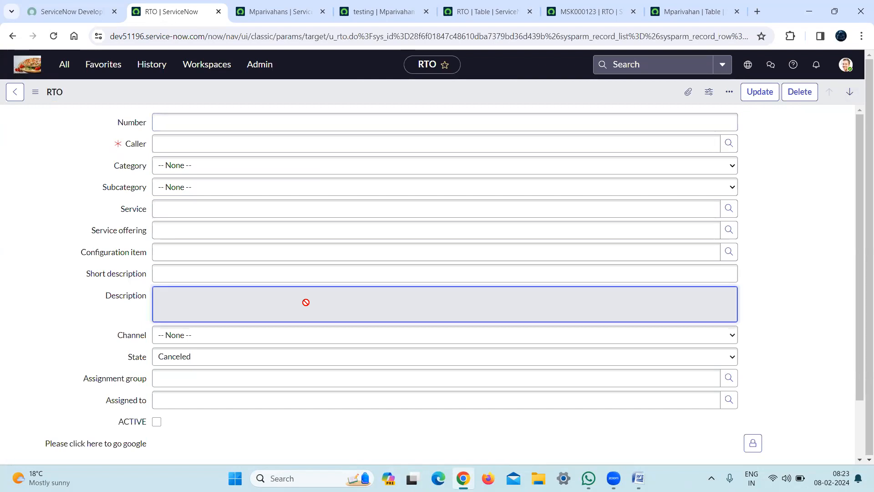
Step: Open a new Mparivahan record and check whether Caller and Description follow the RTO table's mandatory and read-only settings
left_click(267, 7)
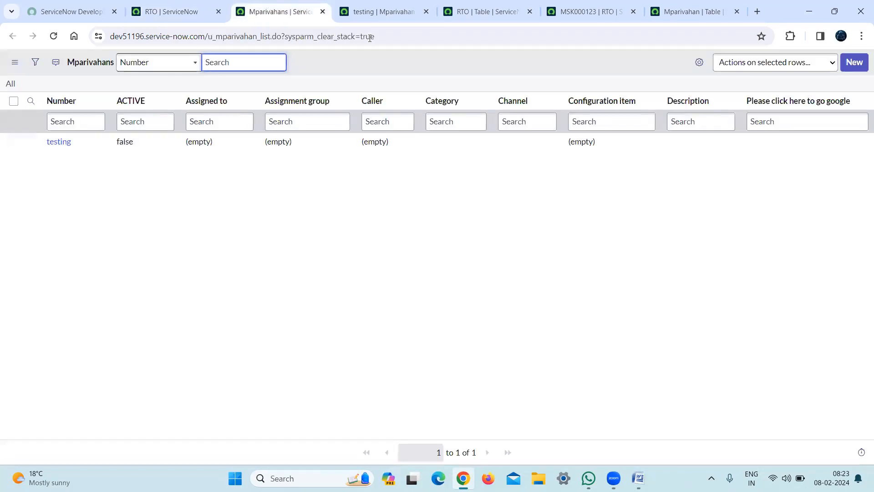
left_click(861, 67)
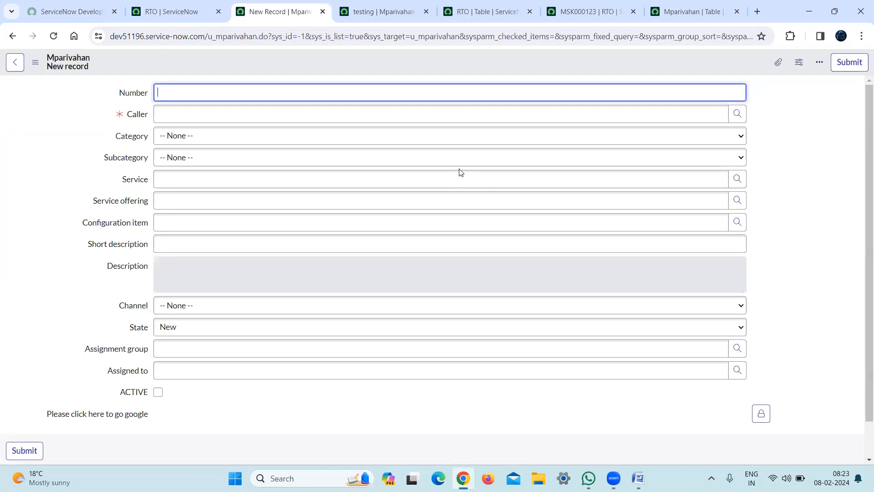
double_click(235, 36)
left_click(6, 217)
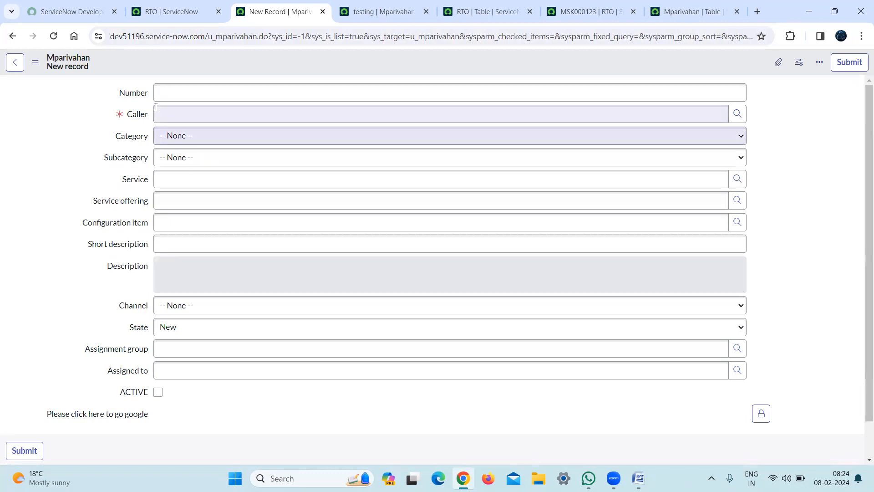
left_click(214, 276)
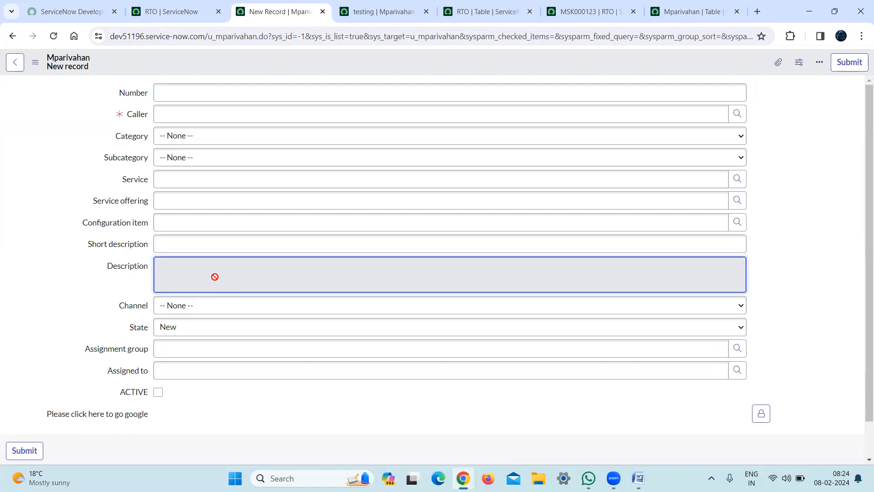
Step: Configure the Mparivahan form layout by removing the fields from Category through Short description
right_click(388, 67)
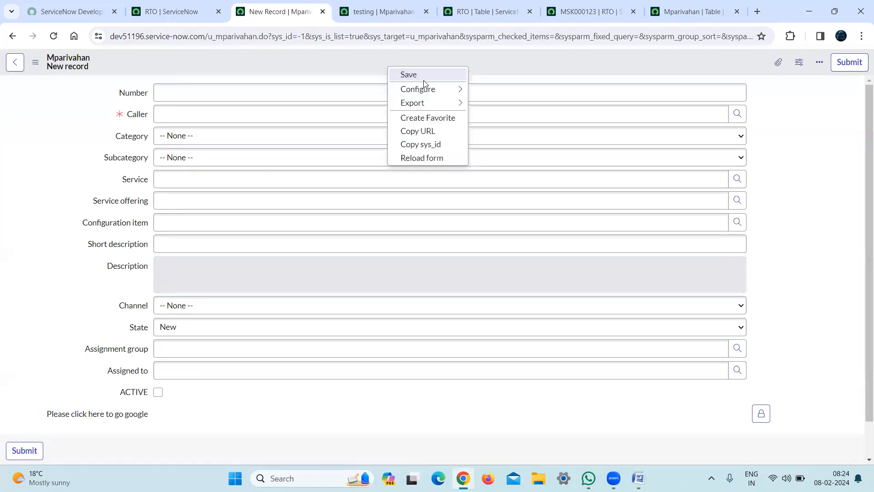
mouse_move(428, 89)
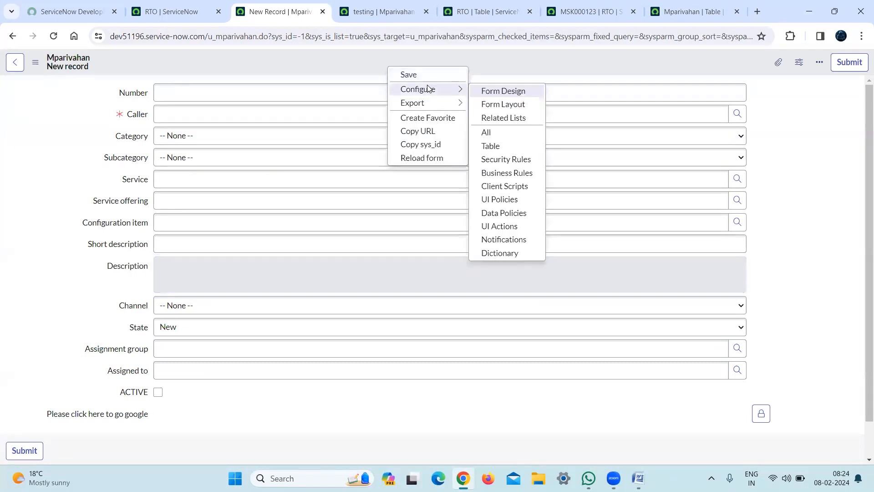
left_click(506, 105)
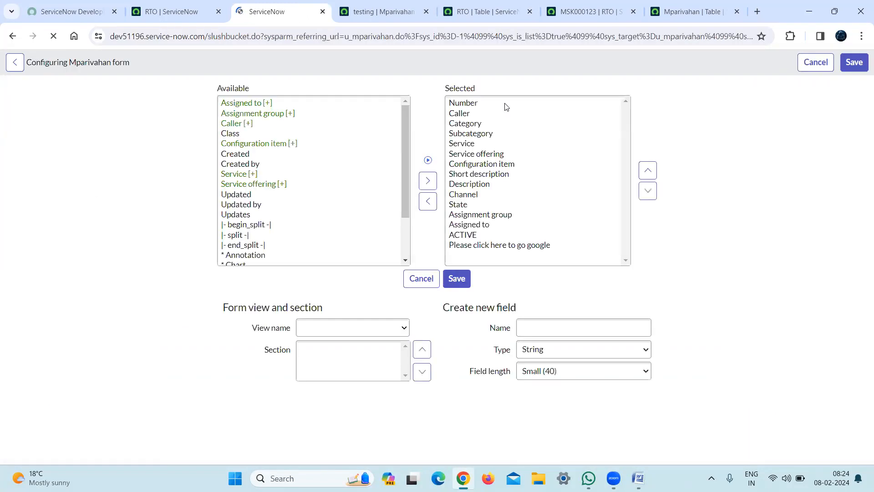
left_click(473, 122)
left_click(474, 126)
key("shift+Down")
key("shift+Down")
key("shift+Down")
key("shift+Down")
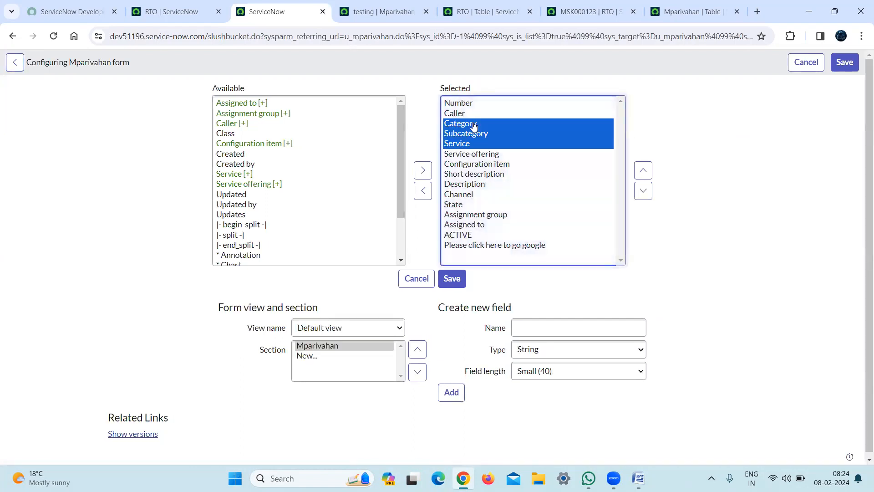
key("shift+Down")
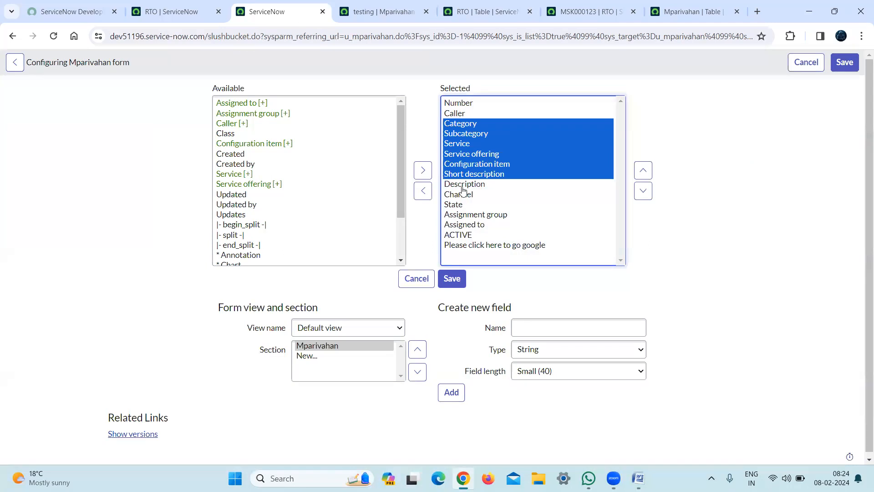
left_click(427, 193)
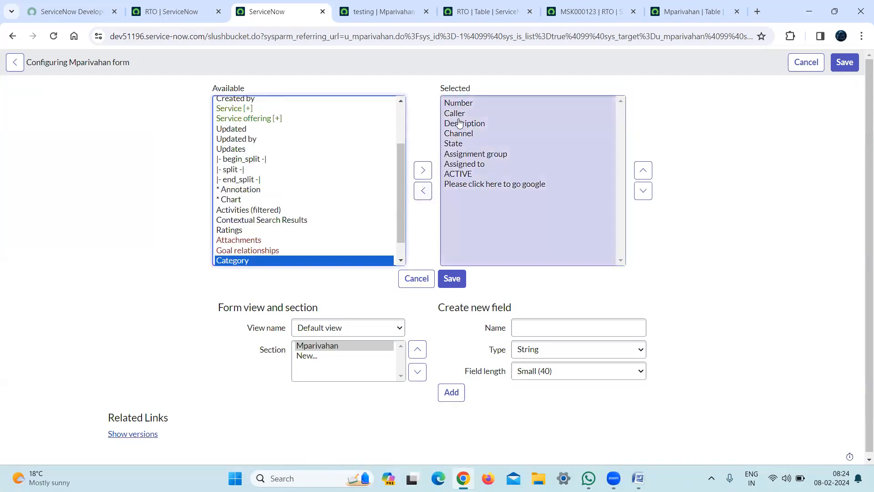
Step: Remove the fields from Channel through Please click here to go google from the Mparivahan form layout
left_click(470, 135)
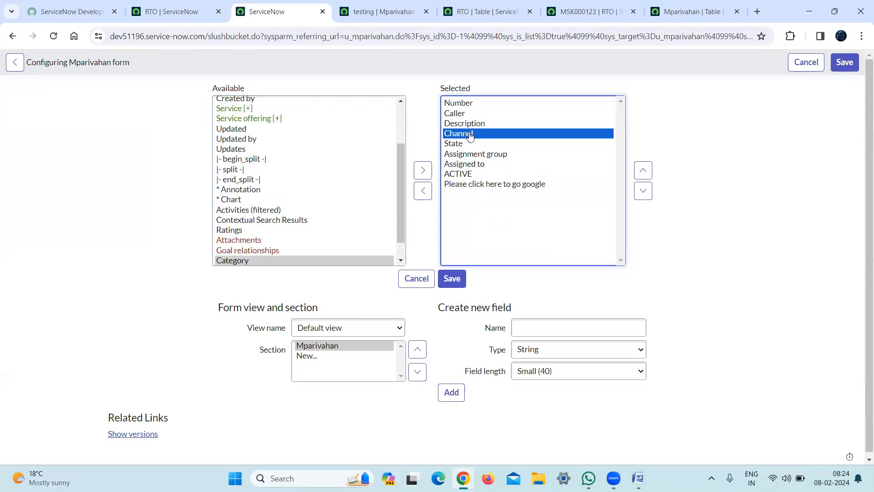
key("shift+Down")
key("shift+Down")
key("shift+Down")
key("shift+Down")
key("shift+Down")
key("shift+Down")
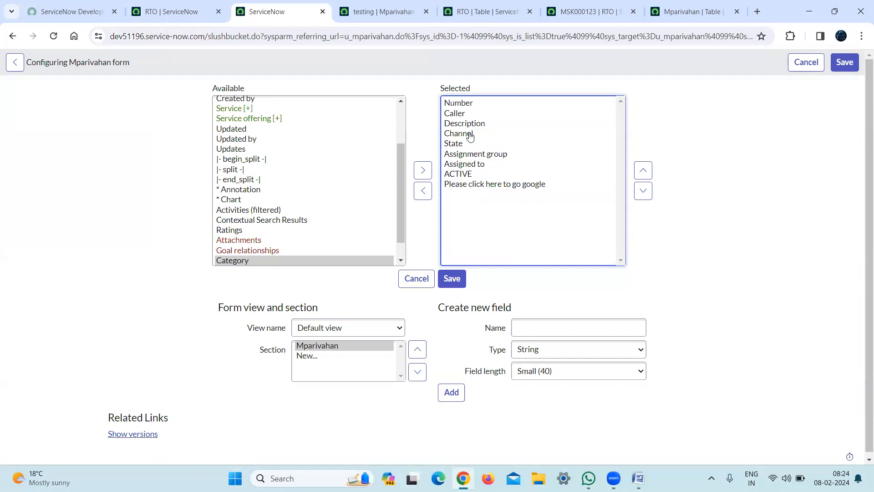
left_click(470, 136)
key("shift+Down")
key("shift+Down")
key("shift+Down")
key("shift+Down")
key("shift+Down")
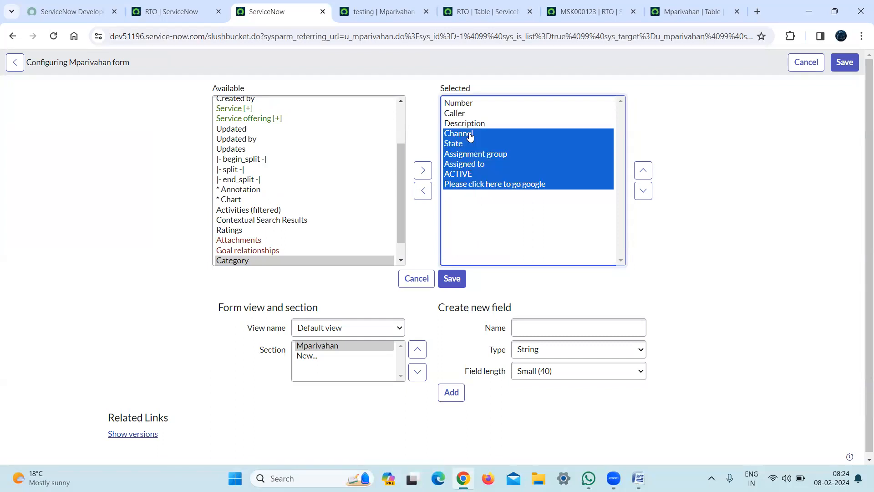
left_click(423, 191)
Step: Add a new small (40) String field named child to the Mparivahan form and save the layout
left_click(543, 328)
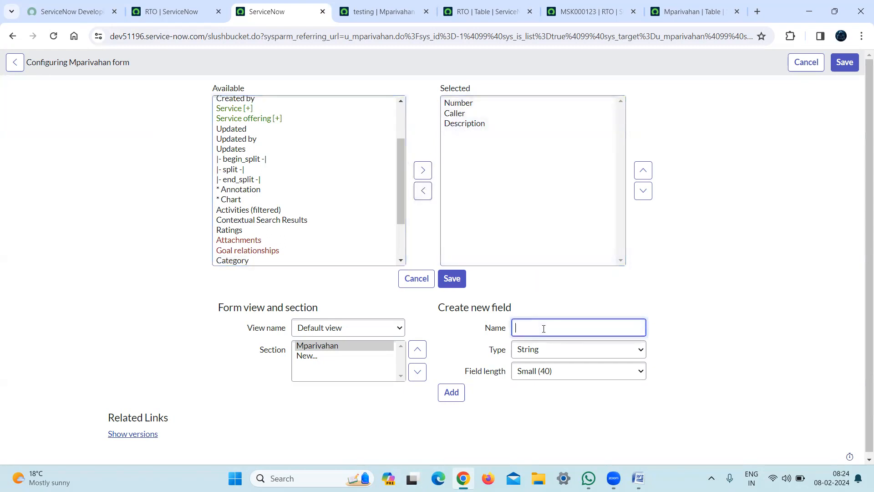
type("child")
left_click(451, 392)
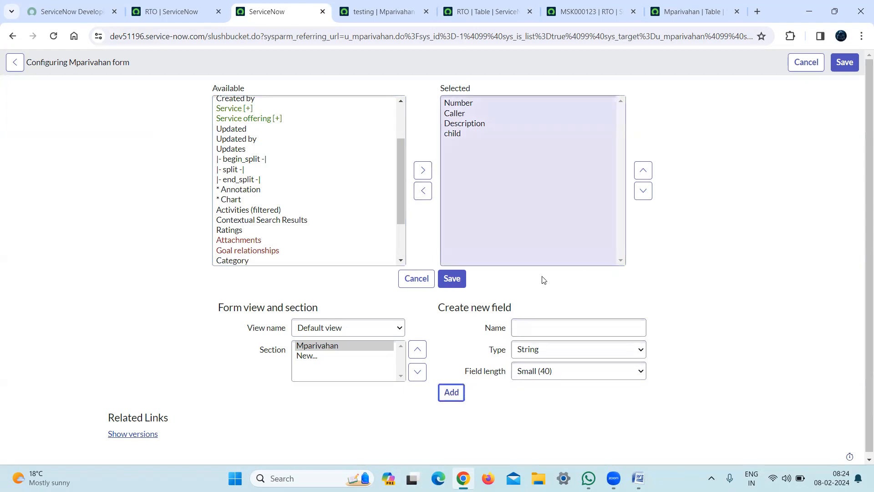
left_click(449, 279)
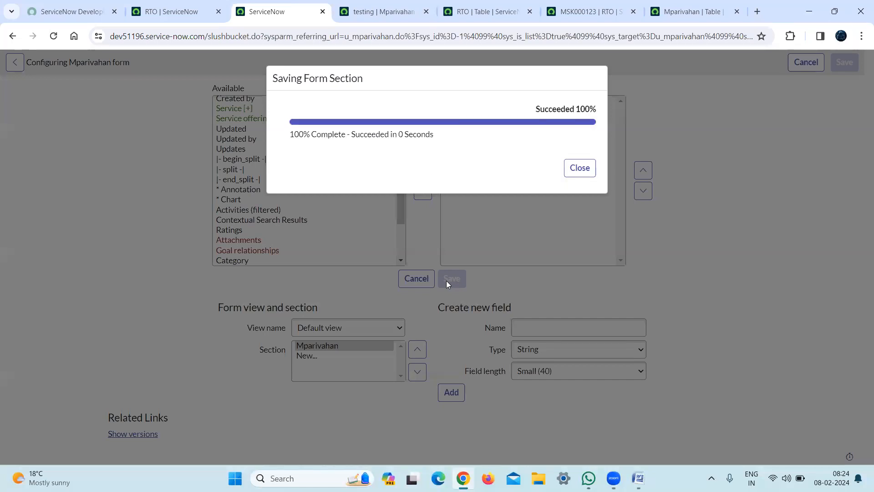
left_click(580, 168)
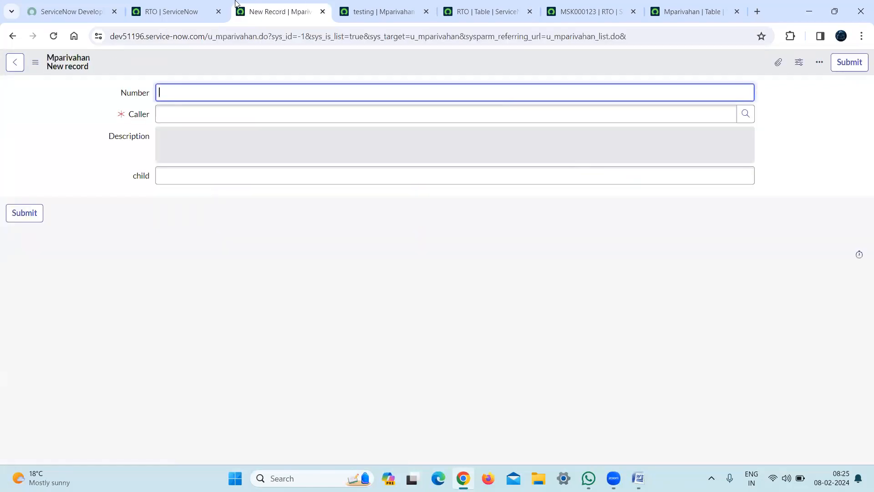
Step: Reload the RTO record and compare its fields with the Mparivahan form, looking for the child field
left_click(196, 3)
left_click(52, 38)
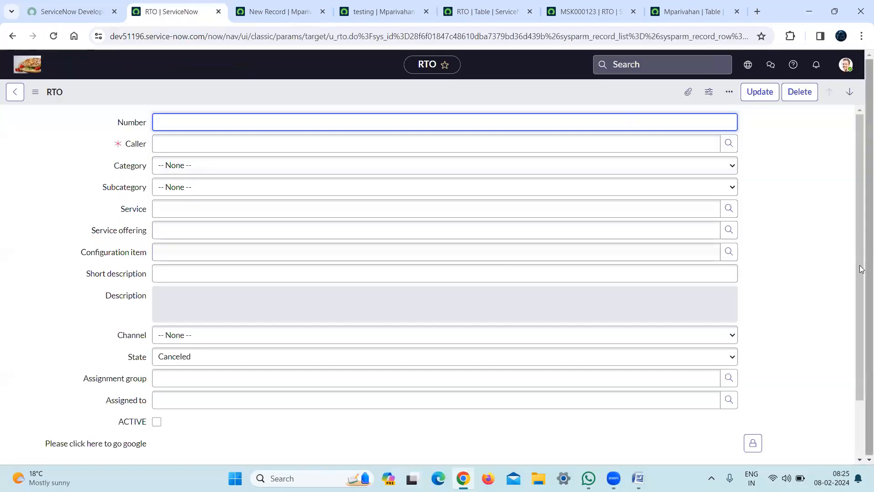
left_click_drag(862, 279, 861, 182)
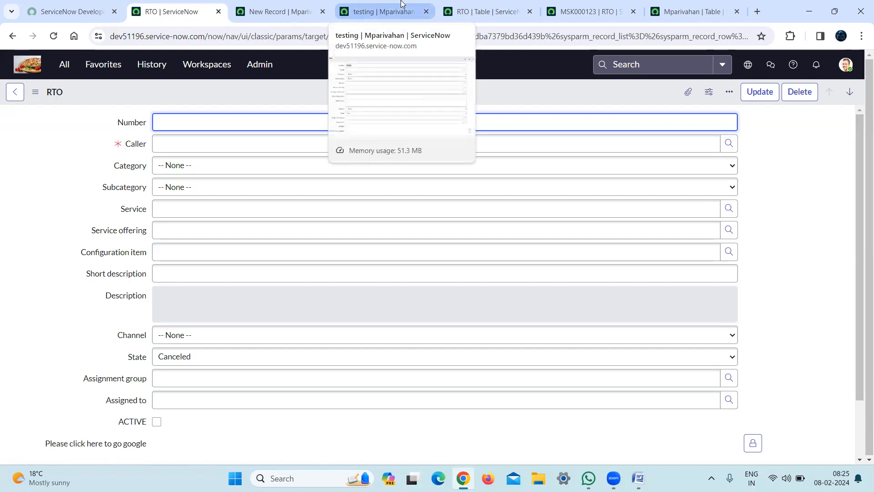
left_click(290, 8)
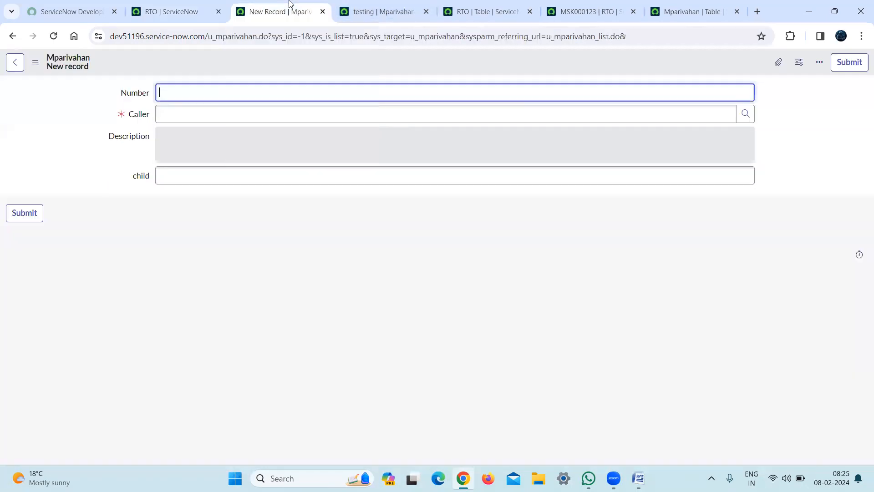
left_click(206, 174)
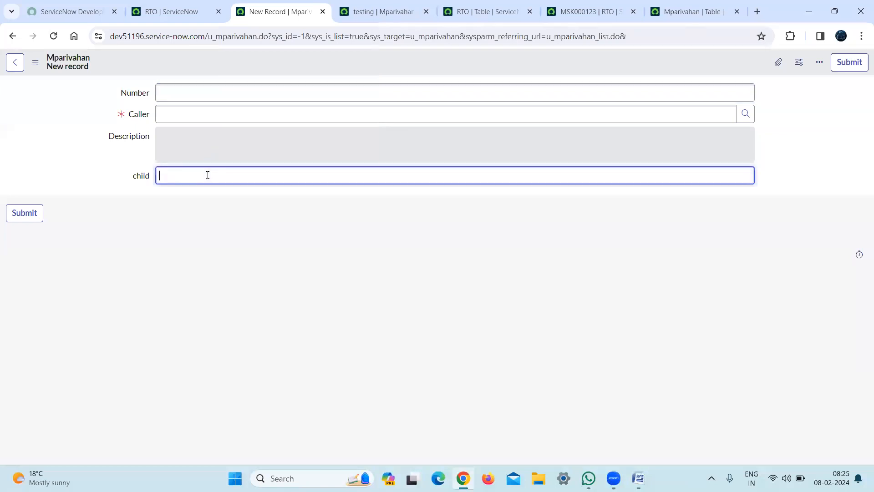
key("ctrl+shift+Tab")
scroll(862, 376, "down", 2)
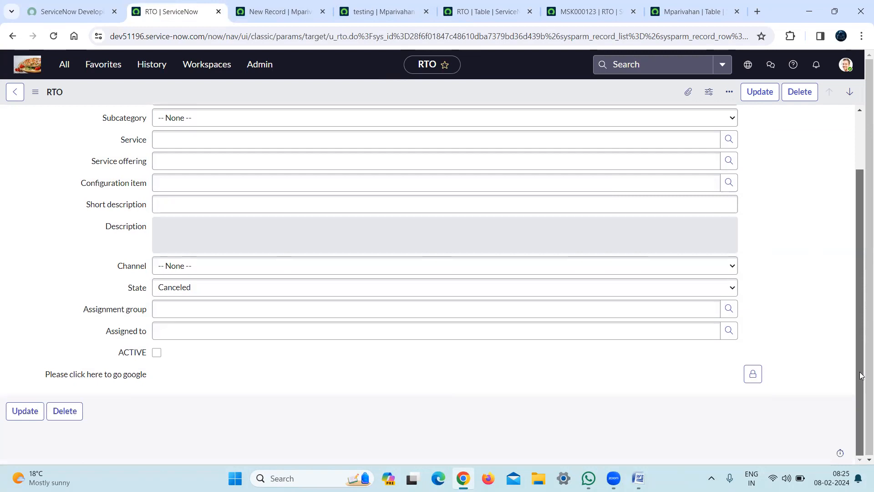
scroll(850, 218, "up", 2)
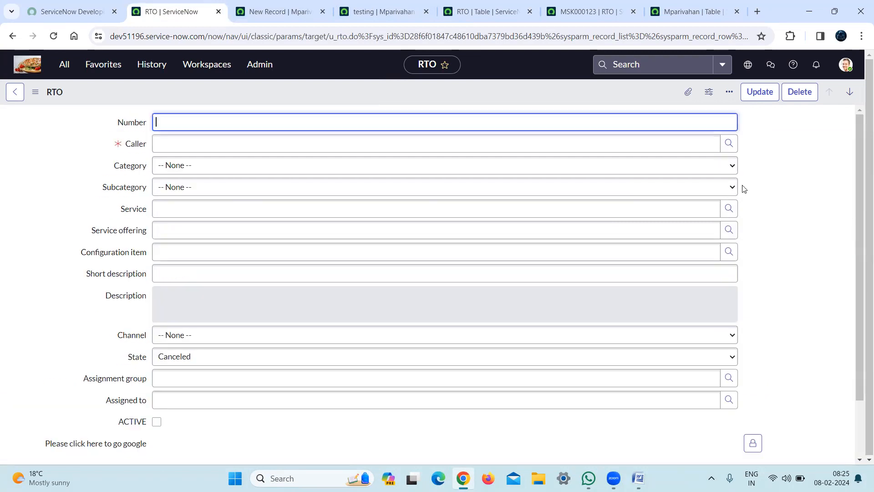
left_click(303, 5)
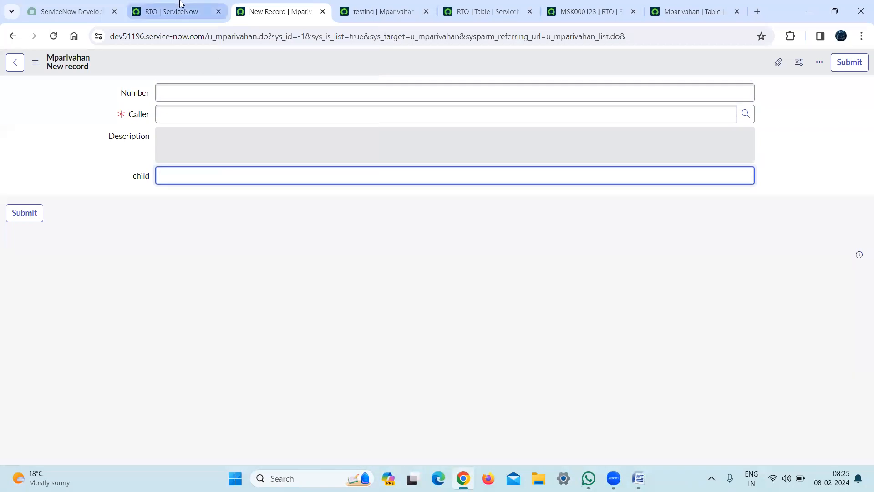
mouse_move(180, 4)
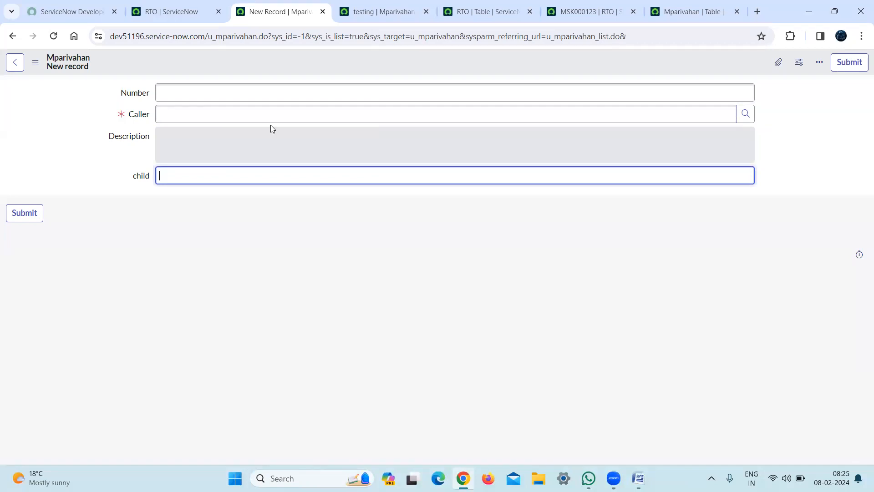
Step: Inspect the Description field on the Mparivahan form and view its configuration options without opening any
left_click(210, 130)
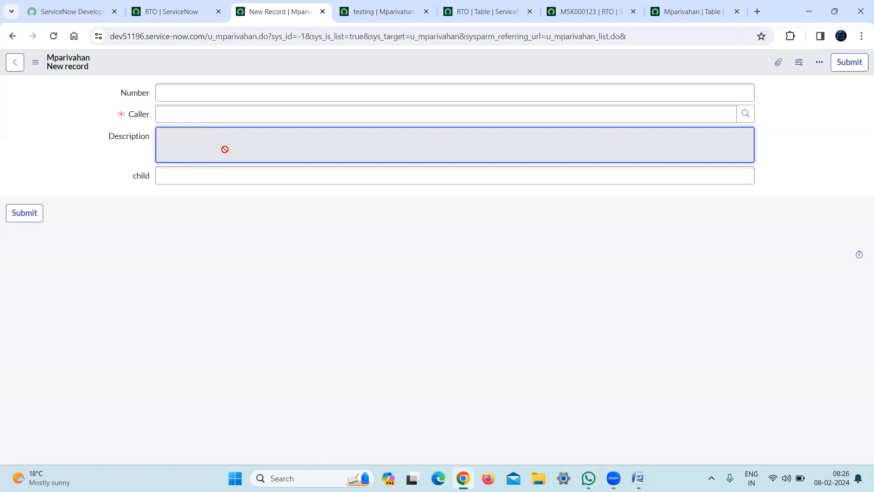
left_click(139, 142)
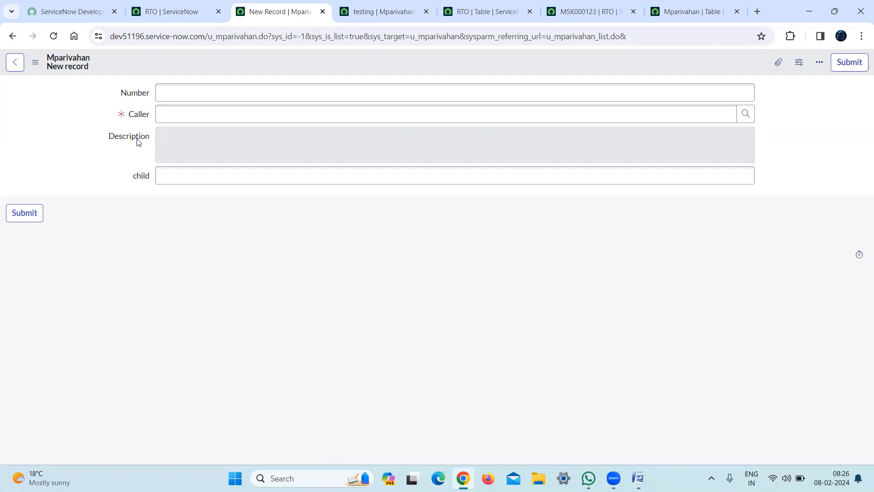
right_click(138, 142)
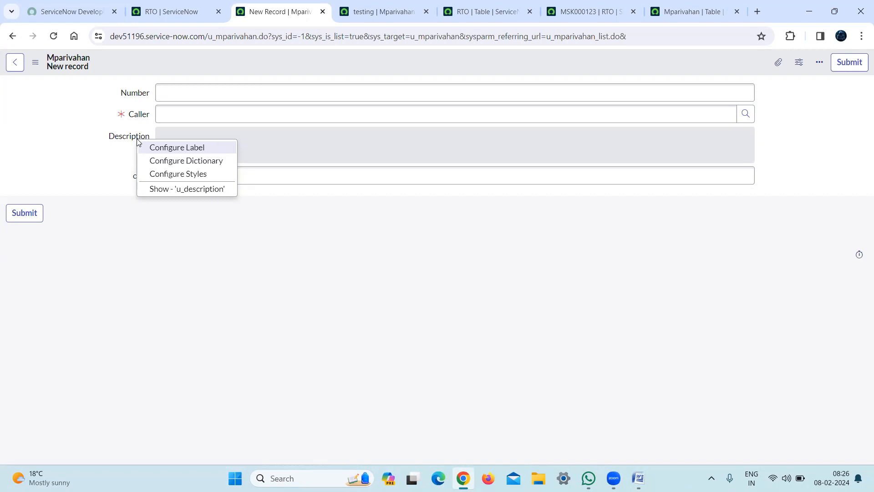
left_click(261, 138)
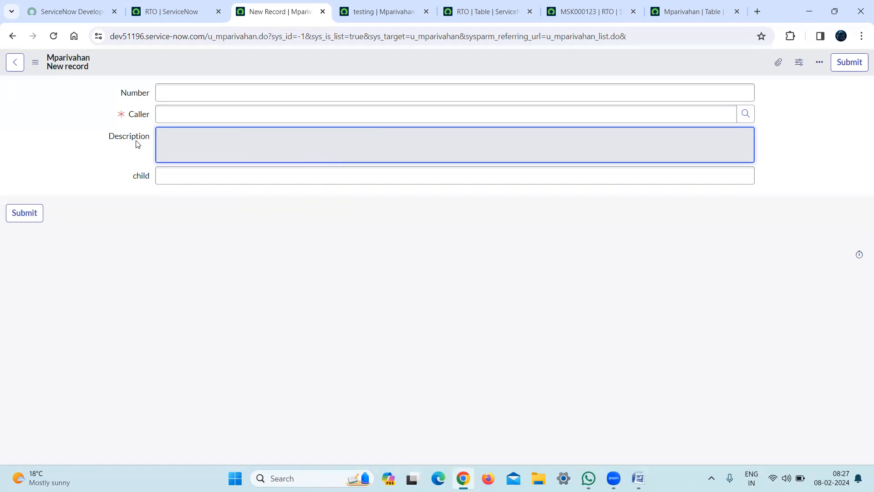
Step: Open the Caller field's dictionary entry from the Mparivahan form and start a new dictionary override for it
right_click(137, 117)
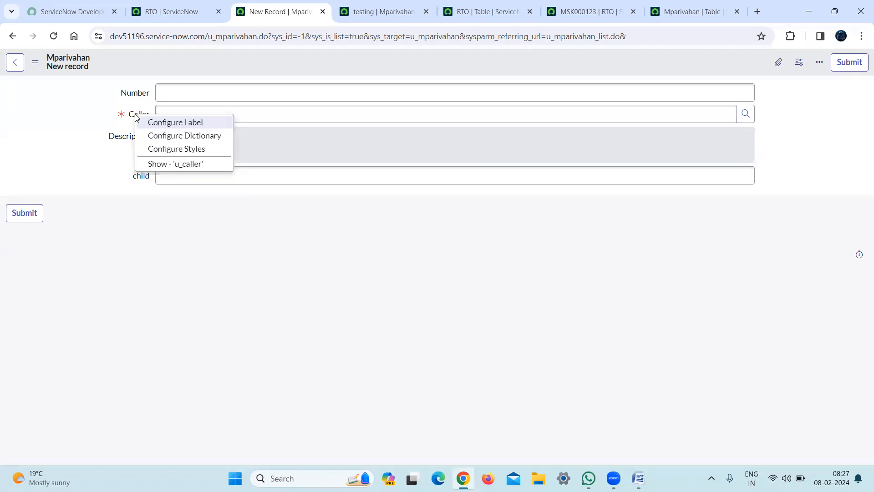
left_click(180, 136)
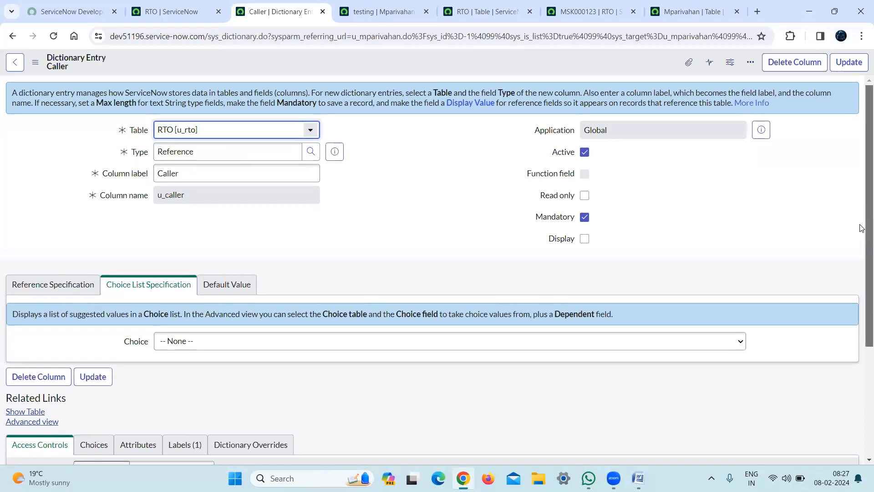
scroll(382, 308, "down", 4)
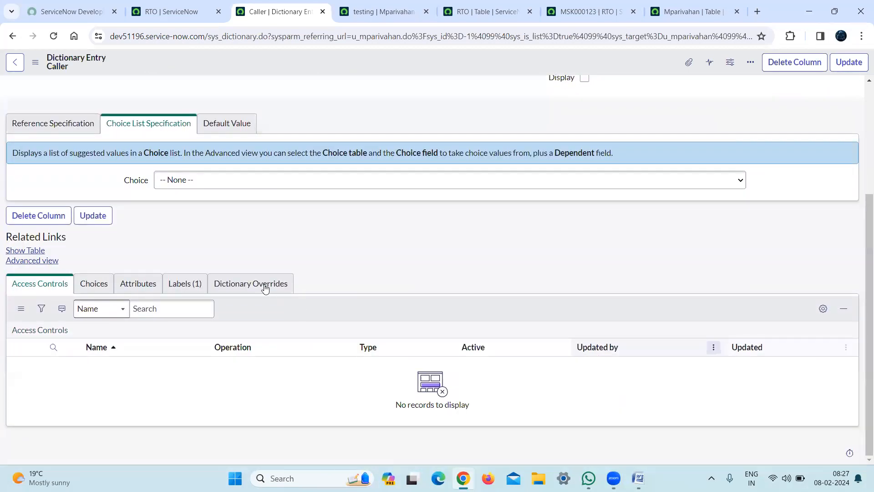
left_click(265, 286)
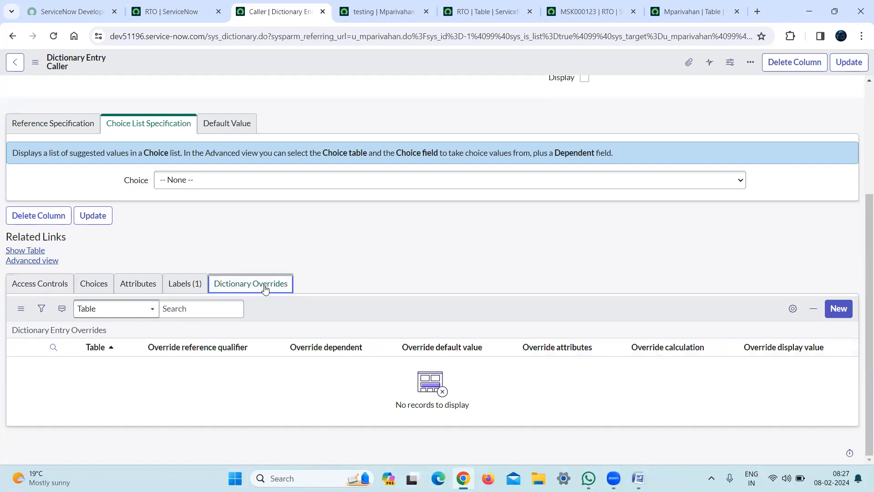
left_click(844, 312)
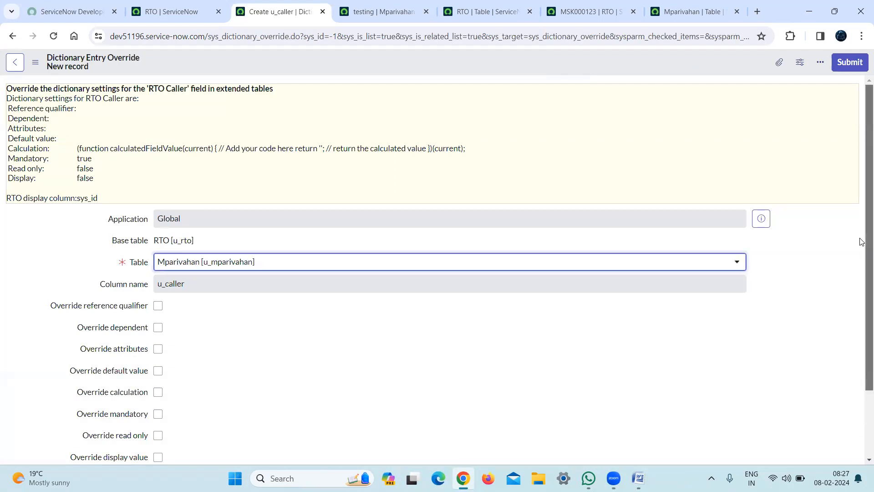
Step: Override the mandatory setting of u_caller for the Mparivahan table, leave Mandatory unchecked, and submit the override
scroll(860, 366, "down", 2)
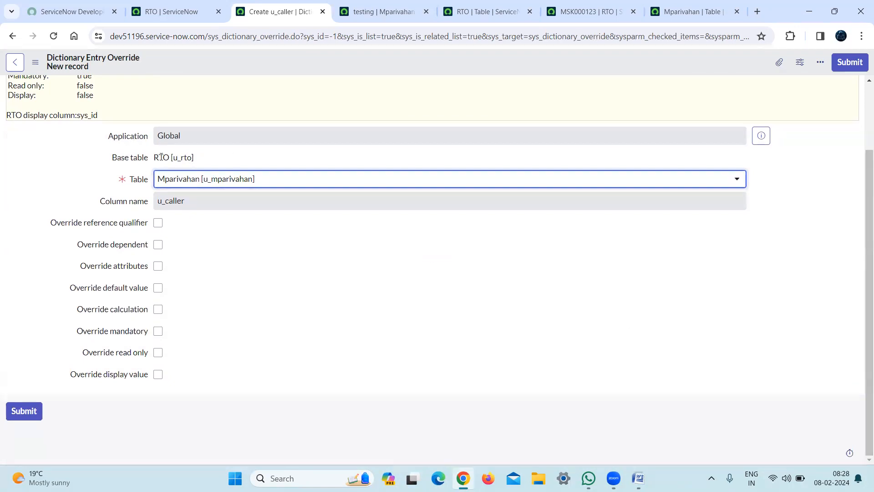
left_click_drag(195, 160, 111, 152)
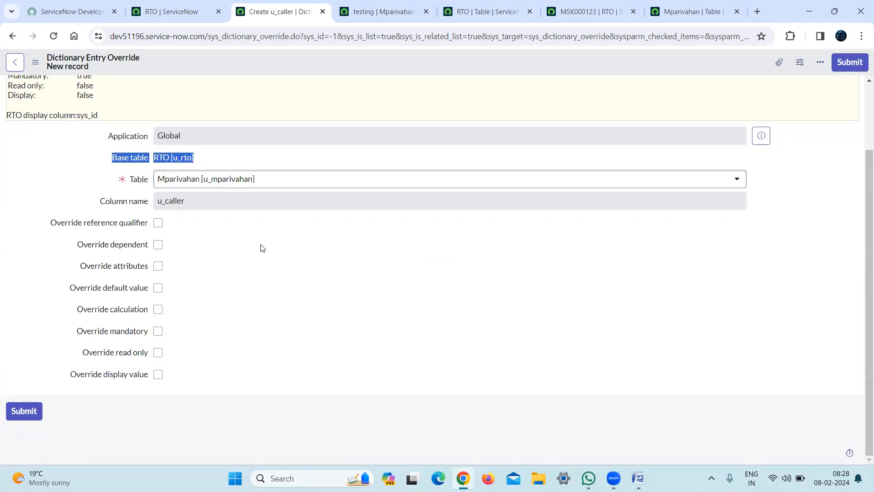
left_click(301, 283)
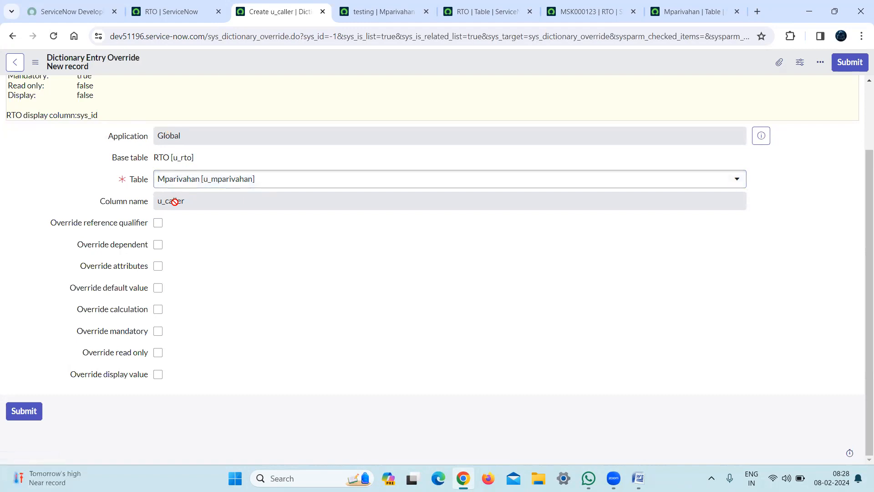
left_click(160, 334)
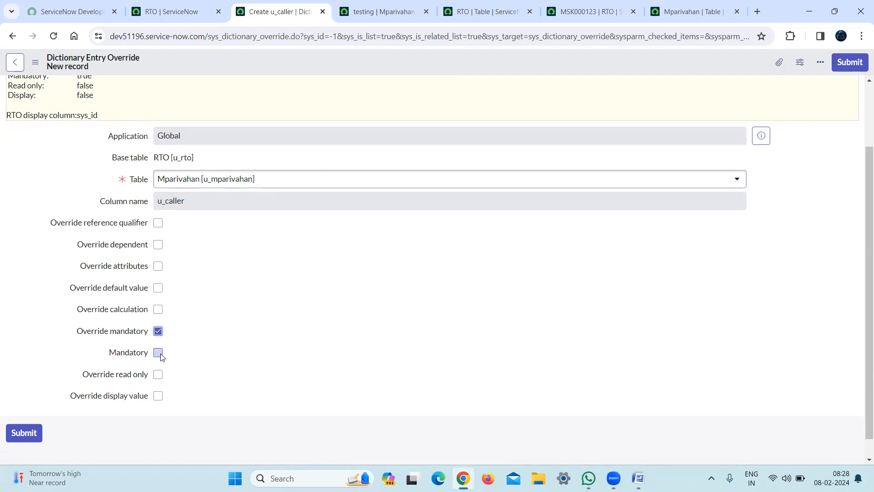
left_click(853, 68)
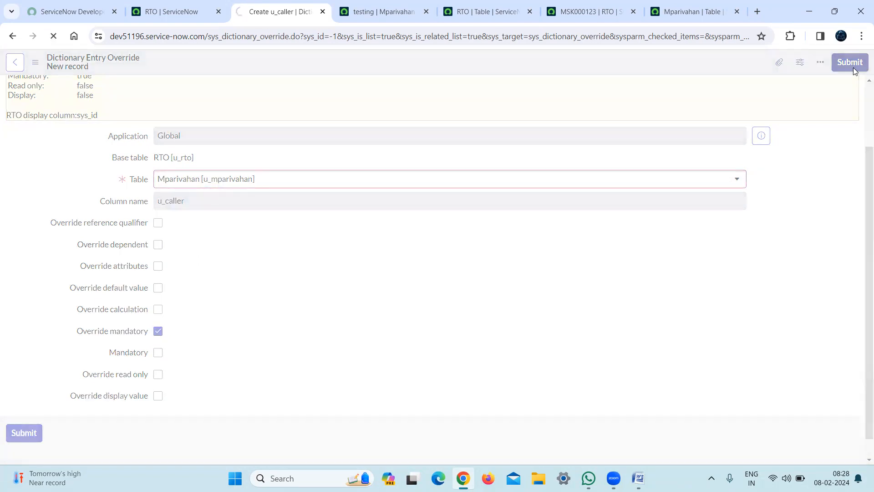
Step: Reload the testing Mparivahan record and the RTO record, and compare whether Caller is mandatory on each
left_click(361, 5)
left_click(473, 5)
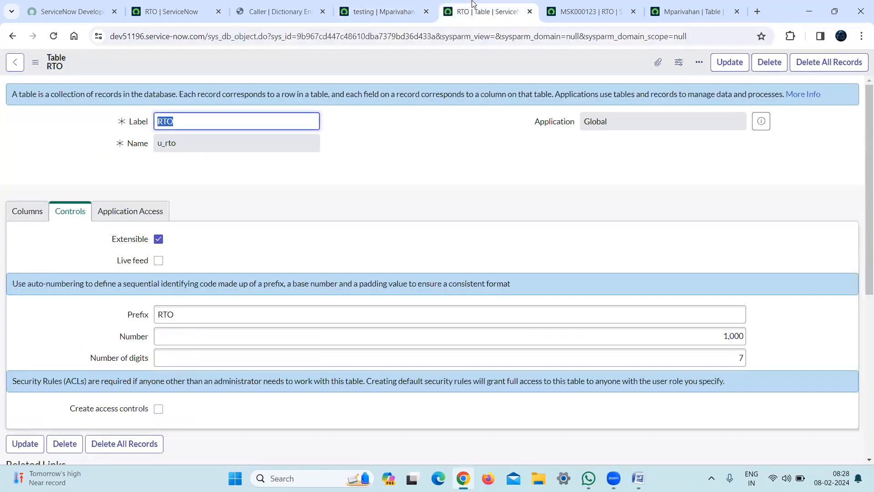
left_click(382, 6)
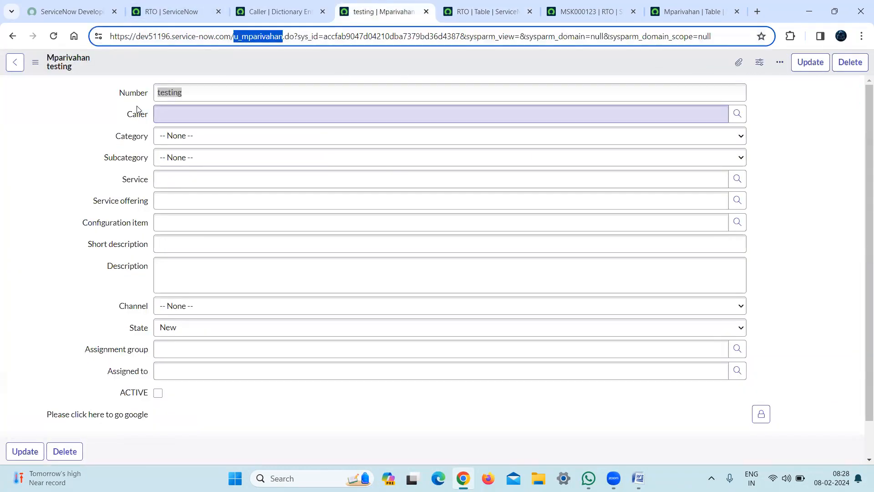
left_click(53, 36)
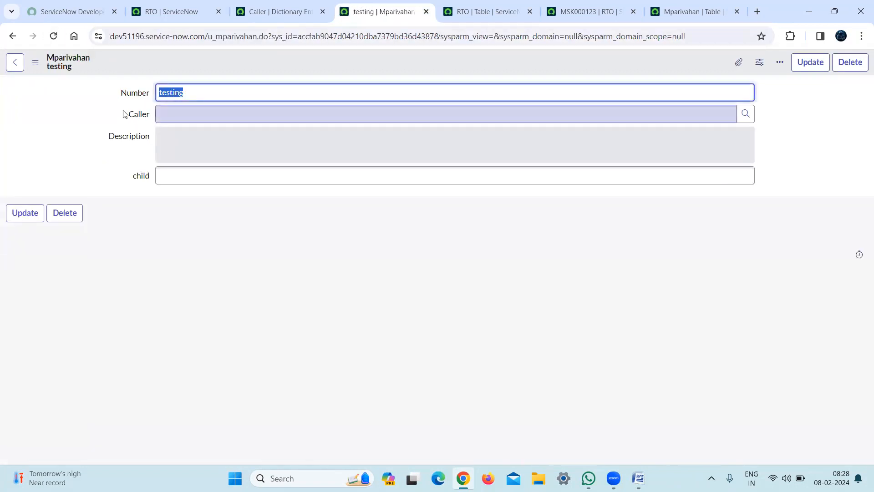
left_click(187, 10)
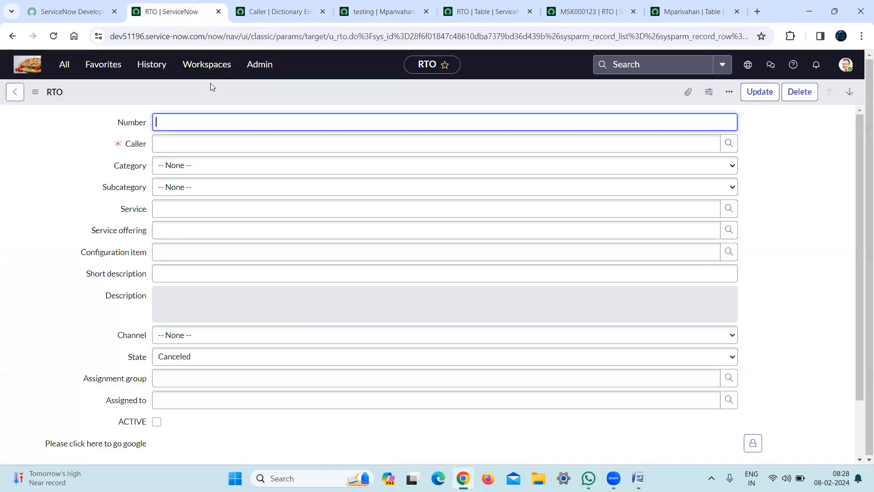
left_click(53, 36)
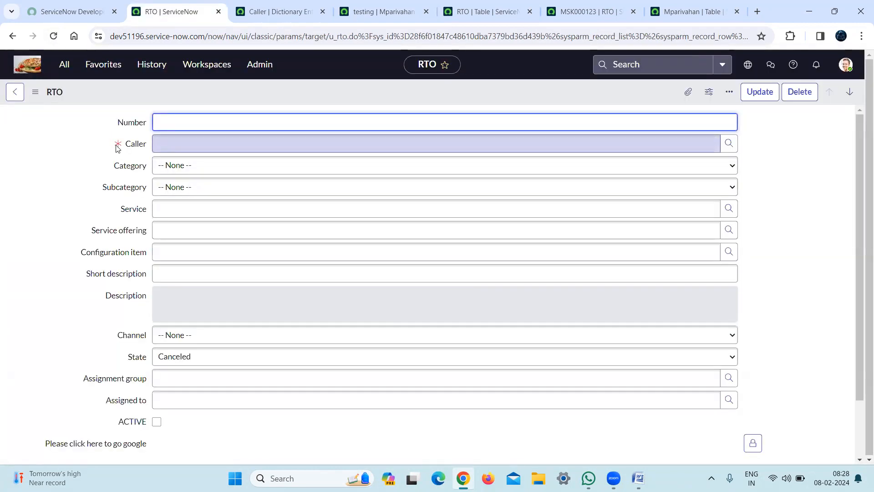
left_click(360, 11)
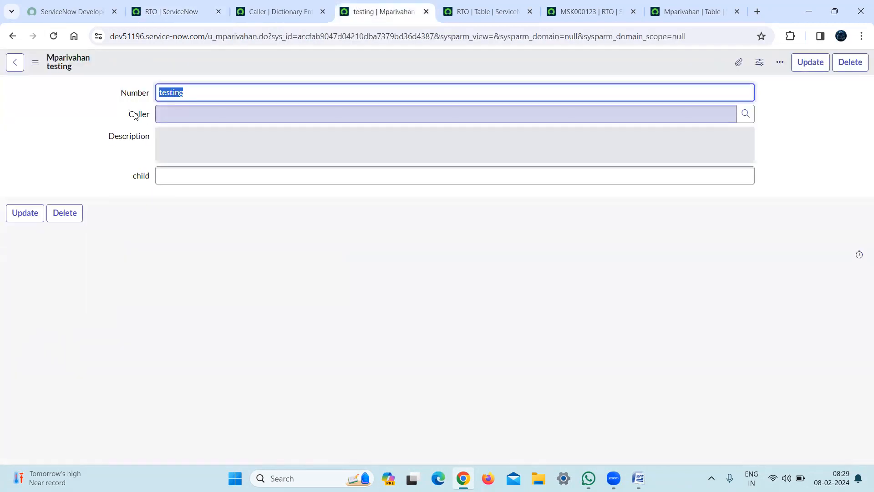
Step: Open the Description field's dictionary entry from the testing record and start a new dictionary override for it
left_click(136, 142)
right_click(134, 138)
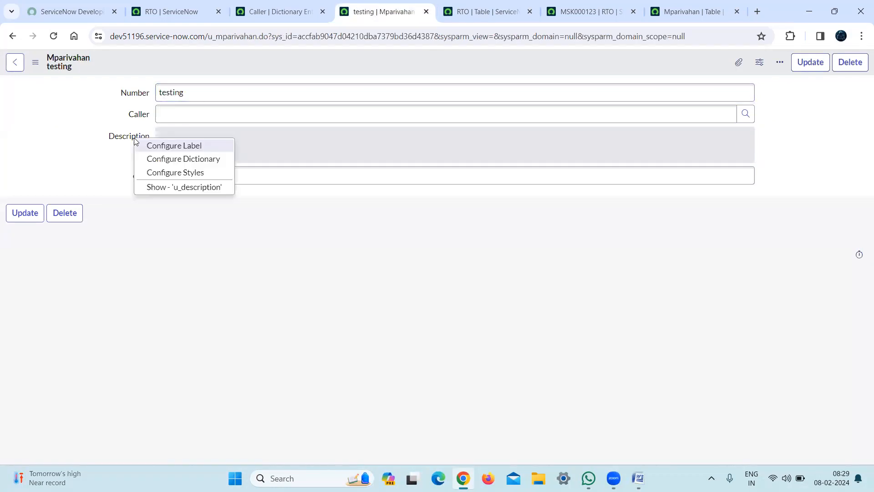
left_click(186, 160)
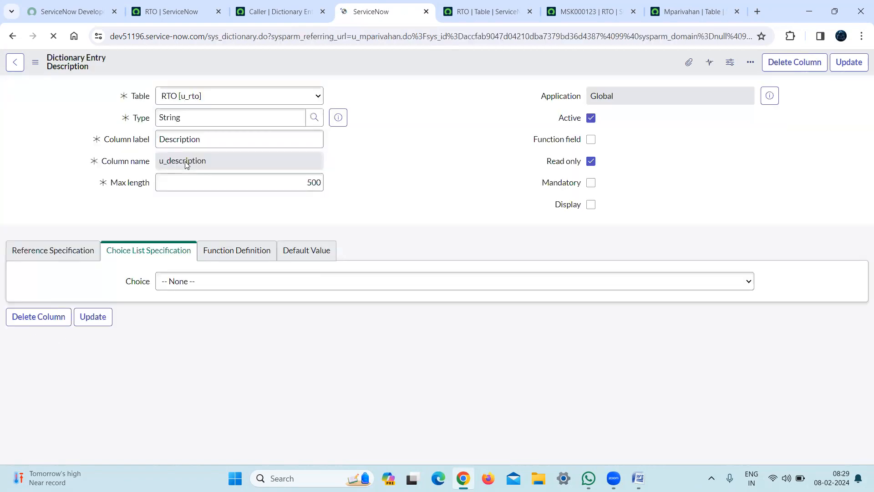
left_click_drag(866, 204, 860, 416)
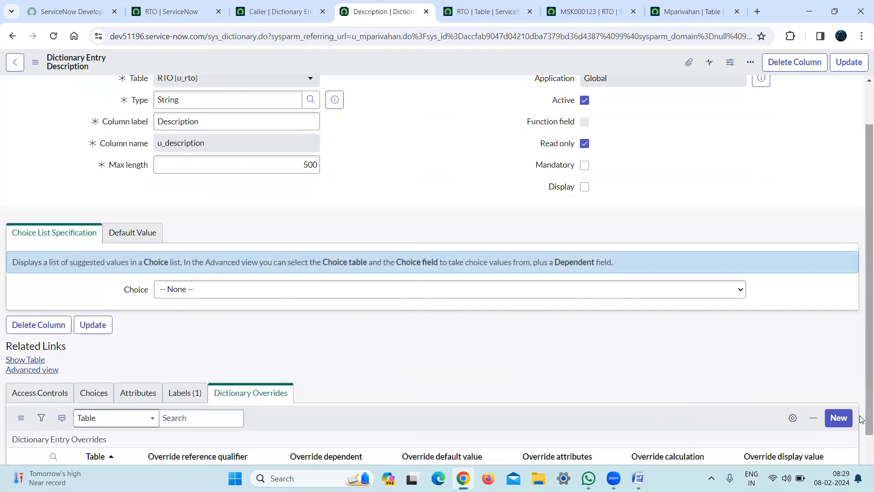
scroll(847, 319, "down", 3)
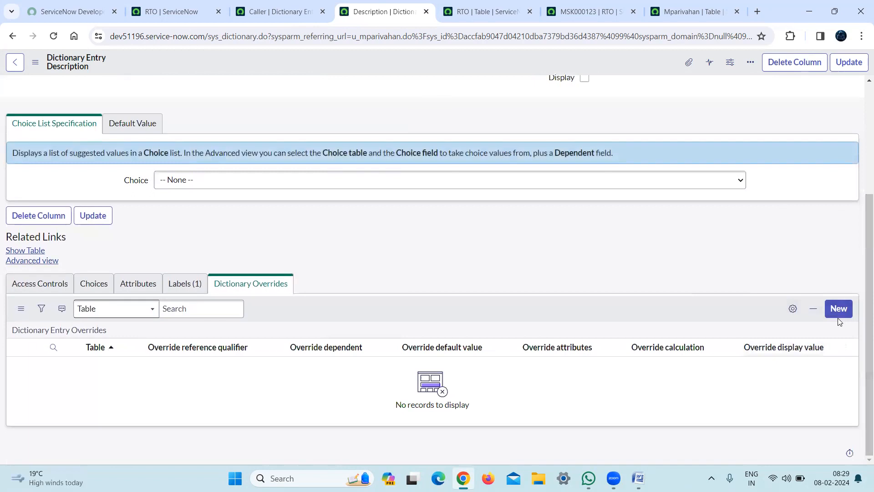
left_click(837, 308)
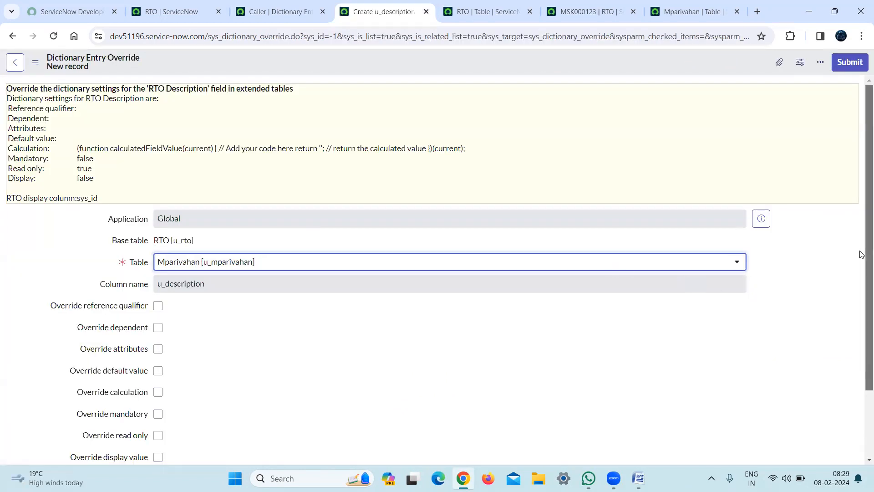
Step: Override the read-only setting of u_description for the Mparivahan table, leave Read only unchecked, and submit the override
scroll(862, 387, "down", 2)
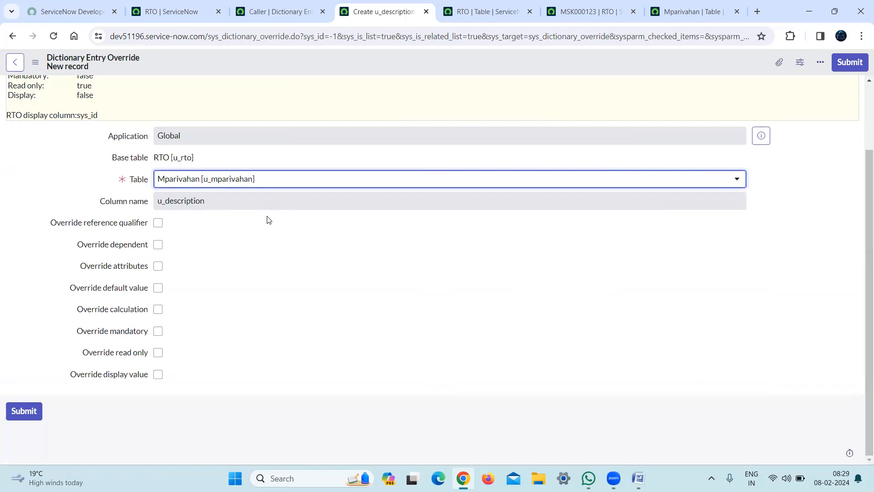
left_click(158, 353)
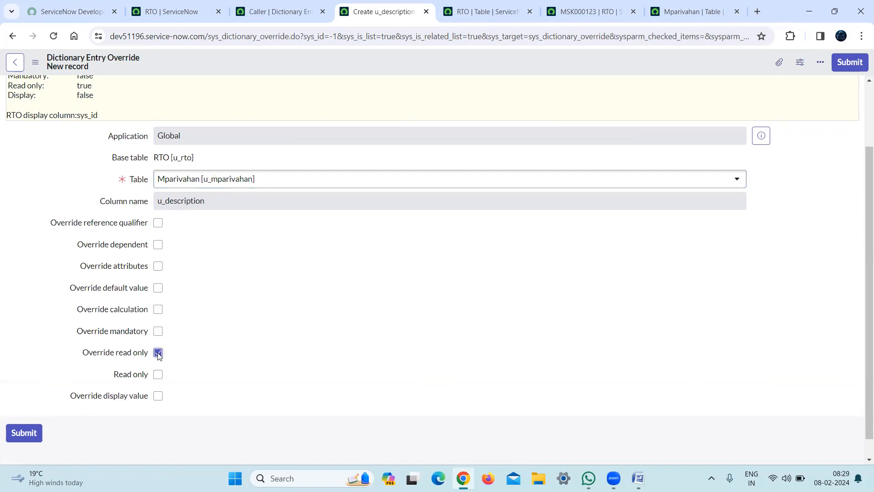
left_click(856, 65)
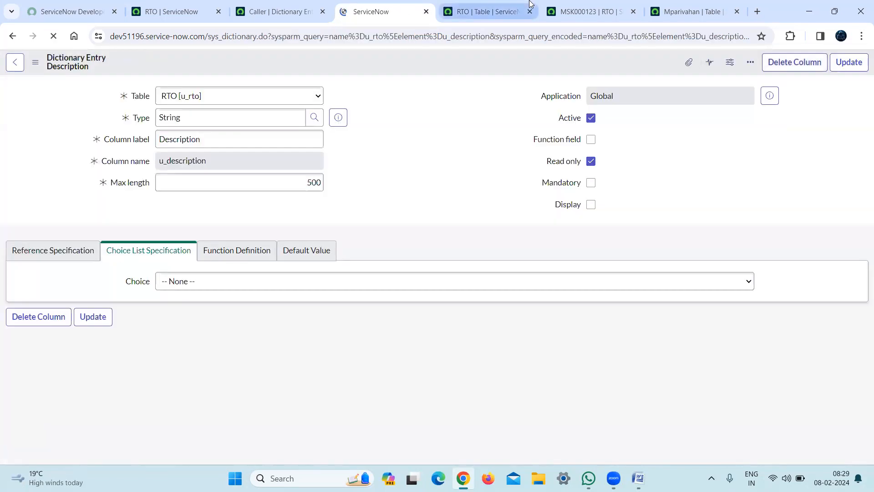
Step: Close the browser pages of the Description and Caller dictionary entries and the separately opened RTO record
left_click(519, 10)
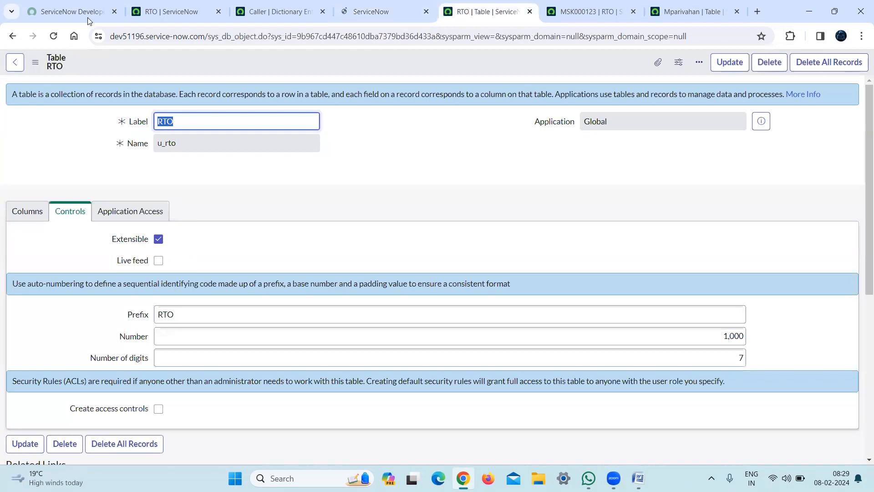
left_click(172, 10)
left_click(396, 6)
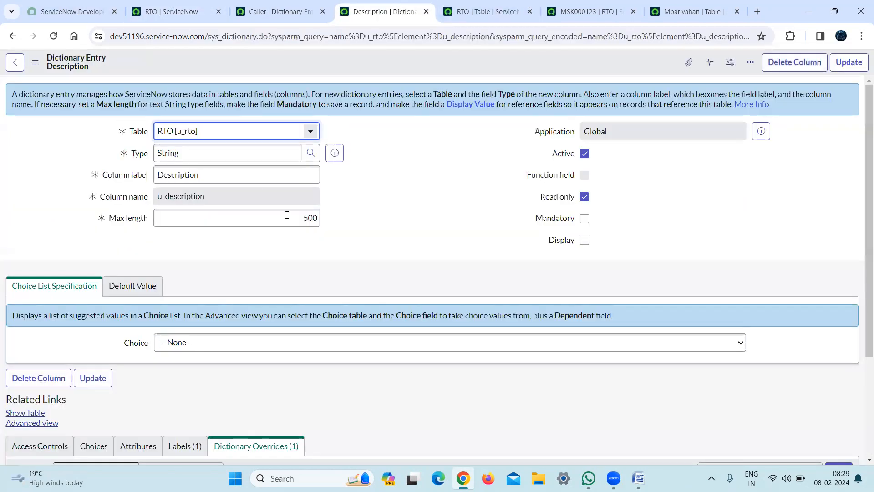
left_click(426, 12)
left_click(298, 2)
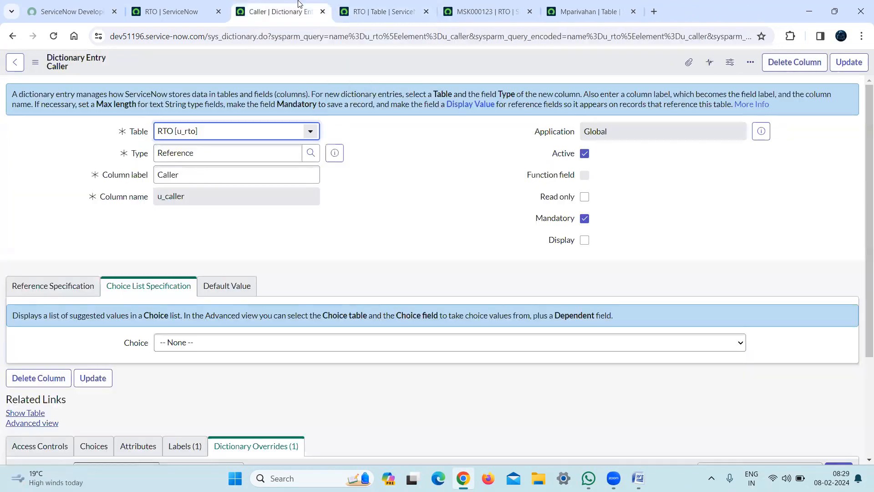
left_click(322, 11)
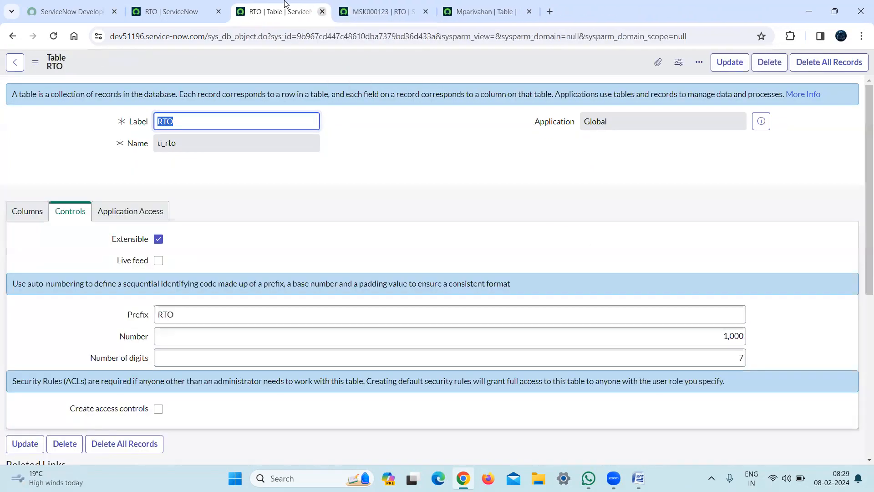
left_click(357, 5)
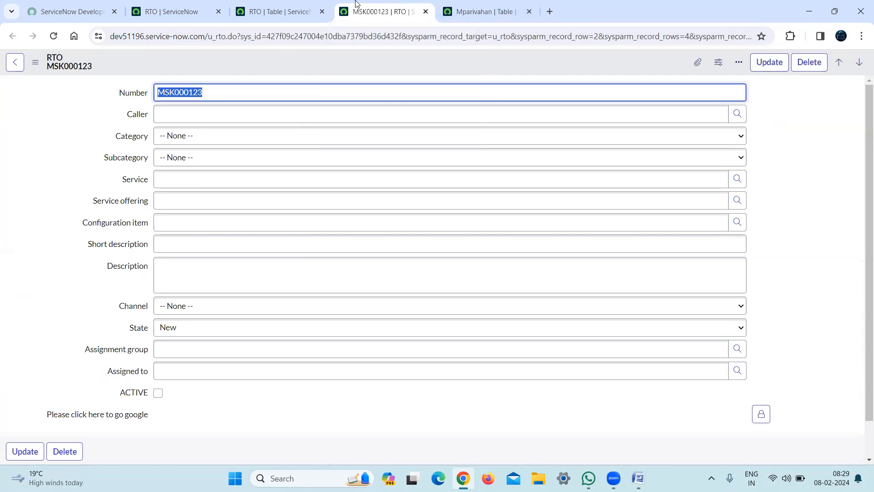
left_click(426, 11)
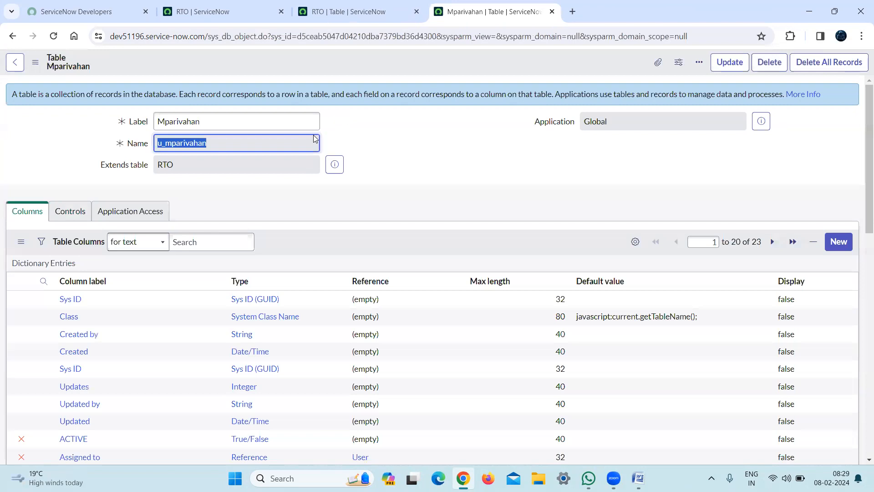
Step: Open the Mparivahan records list with u_mparivahan.LIST from the RTO page's navigator and open the testing record
left_click(178, 4)
left_click(64, 64)
type("u_mparivahan")
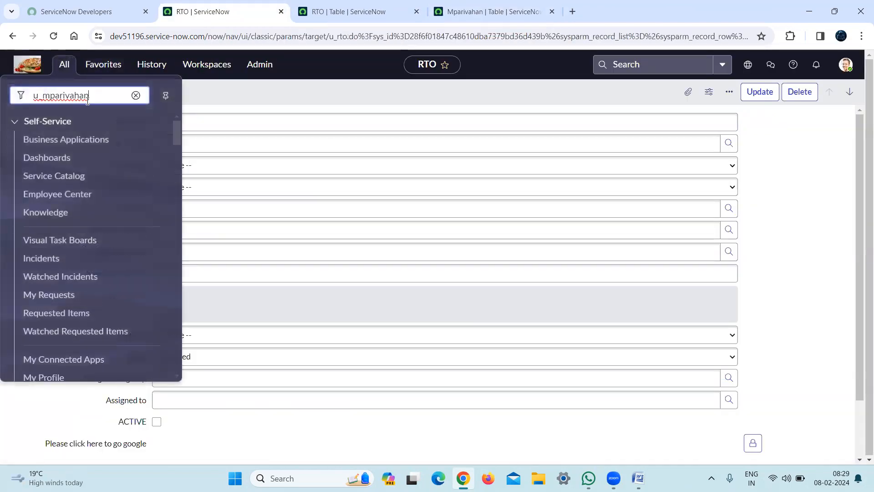
type(".LIST")
key("Return")
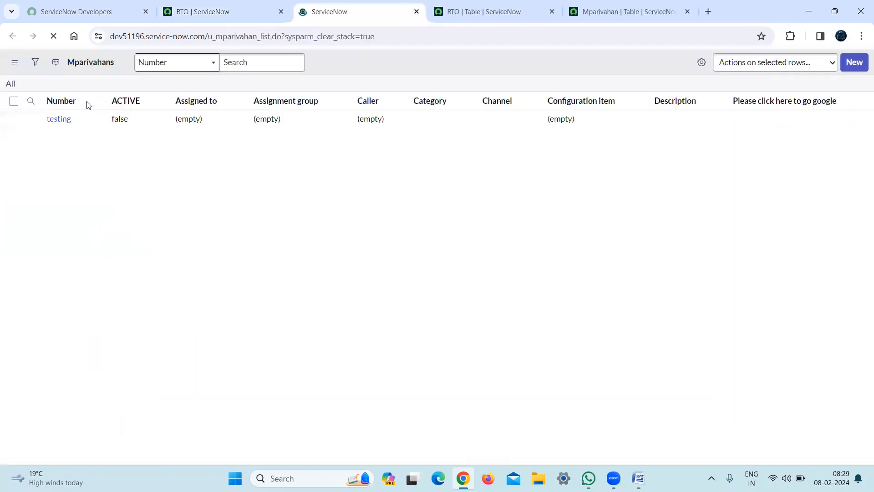
left_click(60, 142)
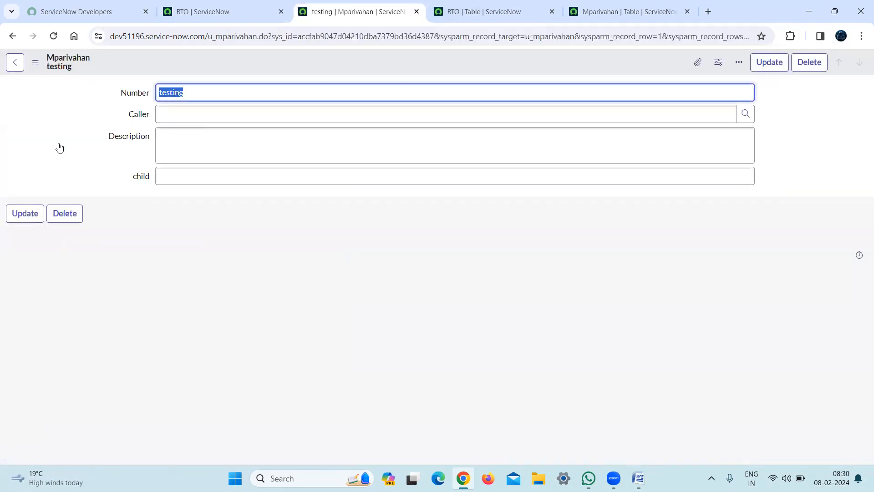
Step: Check whether Description is editable on the testing record, and reload the RTO record to compare the field there
left_click(228, 152)
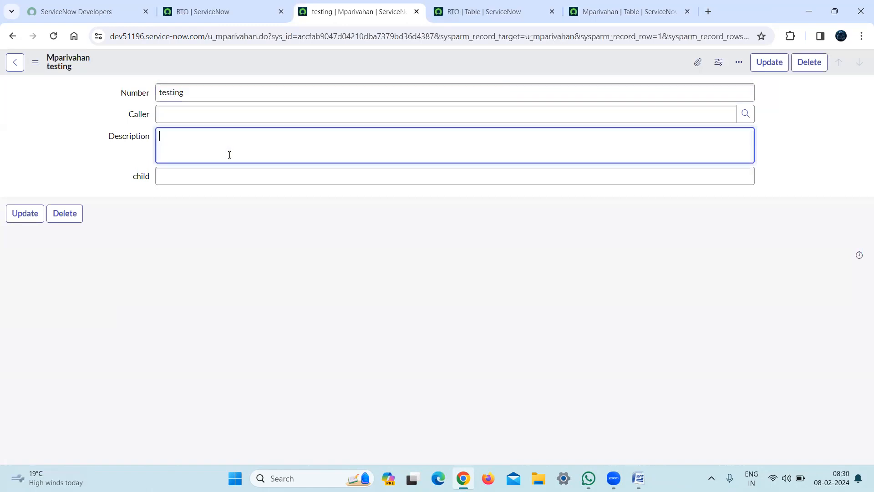
left_click(184, 6)
left_click(53, 36)
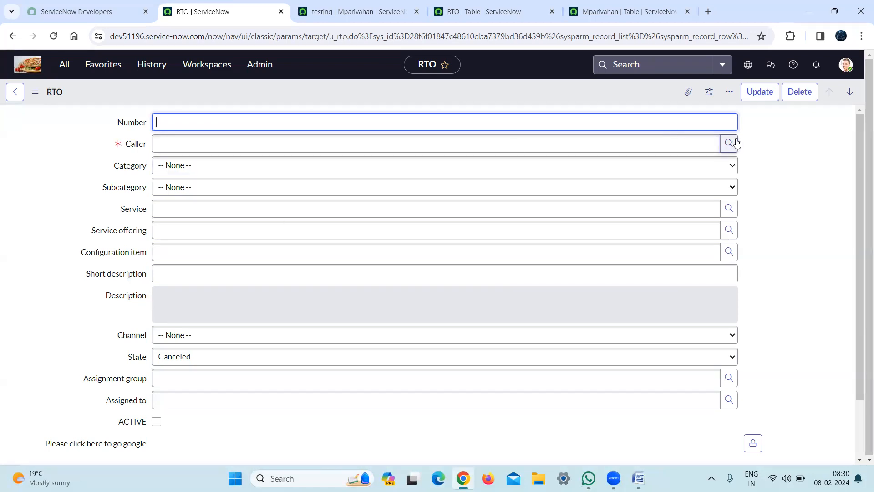
Step: Open the dictionary entry of the Caller field from the RTO record
left_click(136, 150)
right_click(136, 151)
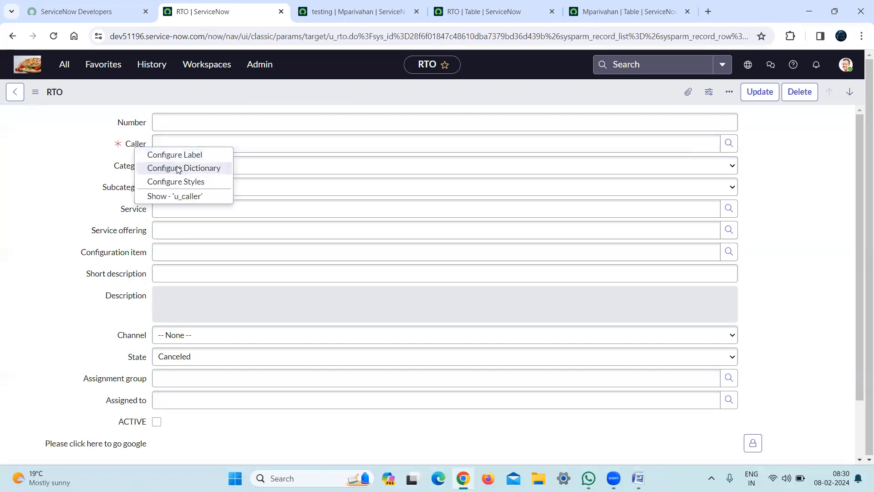
left_click(177, 169)
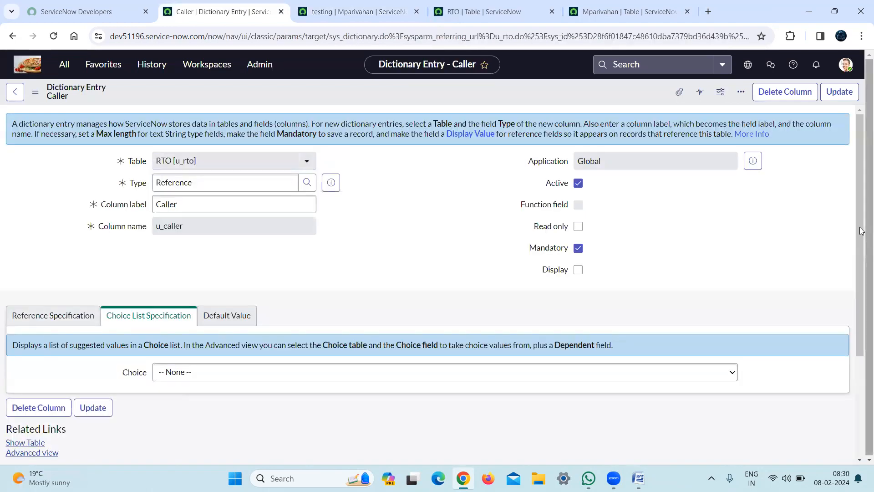
Step: Add the reference qualifier condition Active is true to the Caller field's User reference and save the dictionary entry
scroll(861, 236, "down", 3)
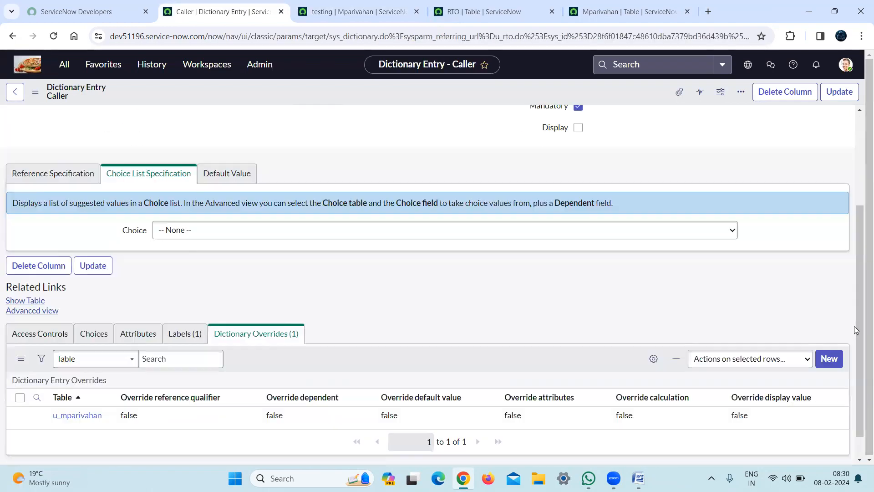
left_click(59, 178)
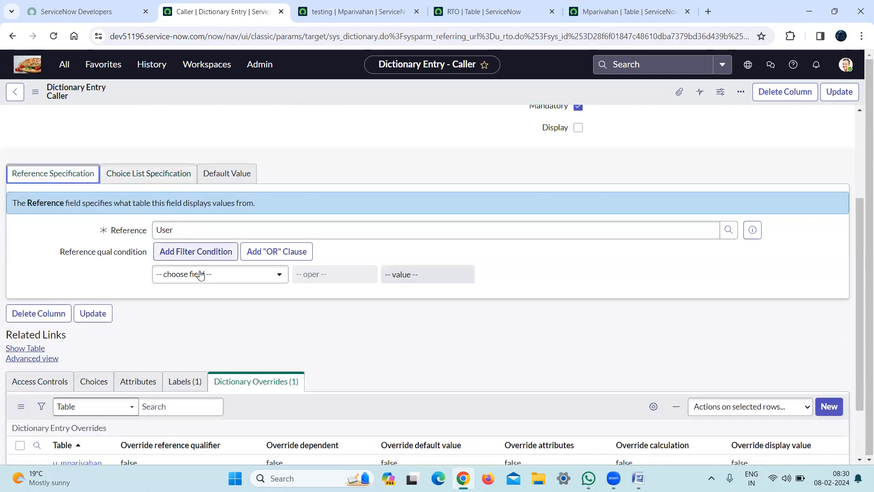
left_click(200, 274)
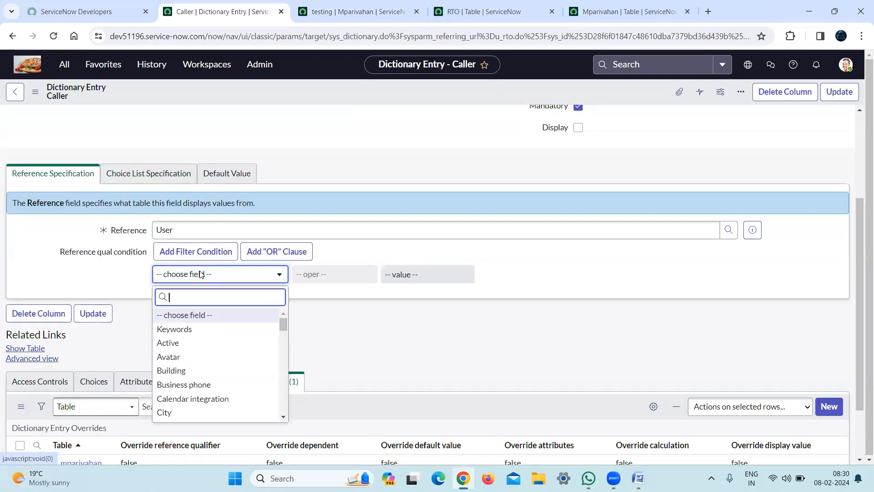
type("act")
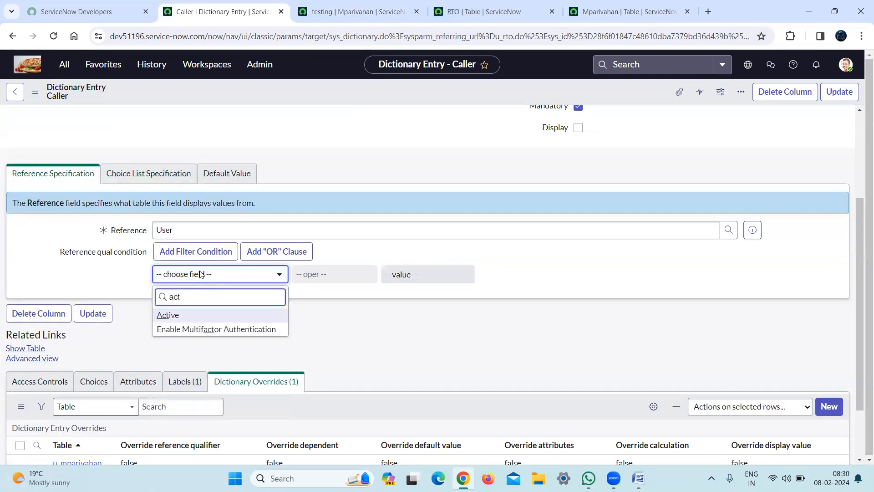
left_click(167, 315)
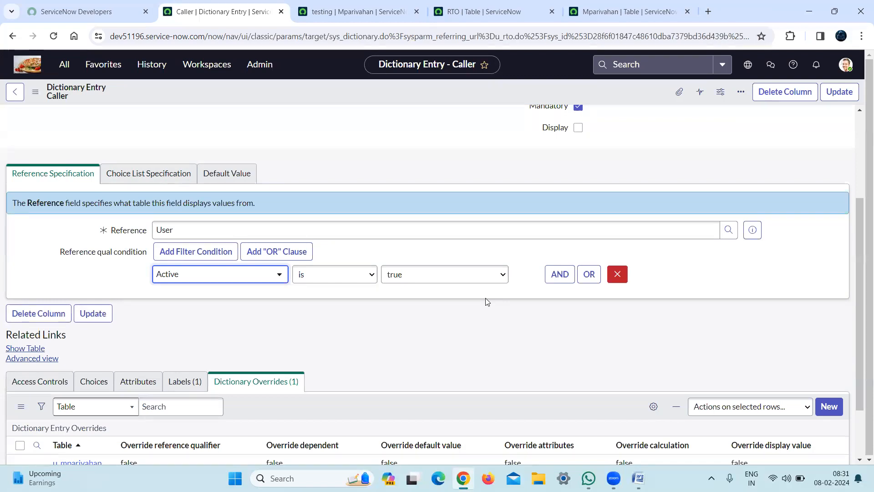
left_click_drag(862, 310, 848, 403)
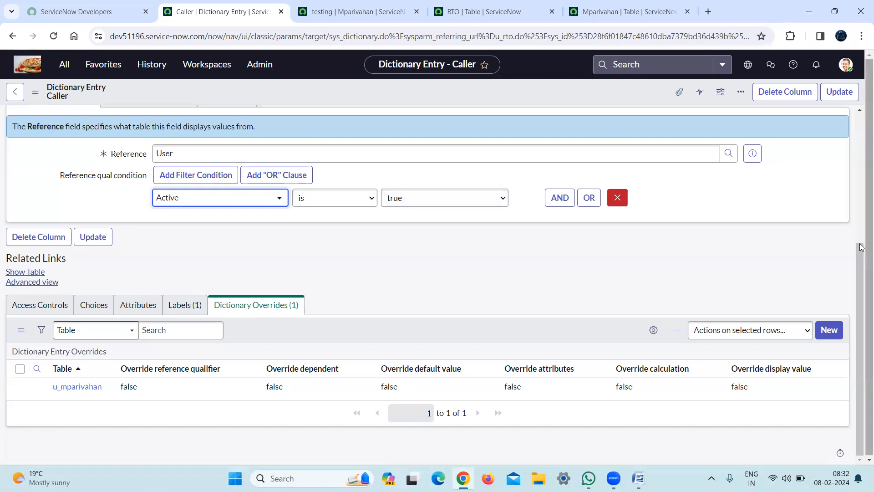
scroll(862, 261, "up", 5)
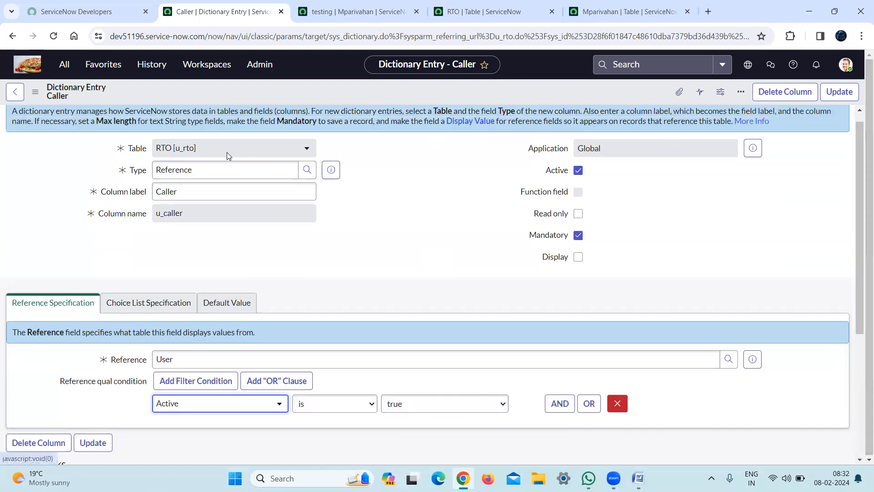
right_click(364, 87)
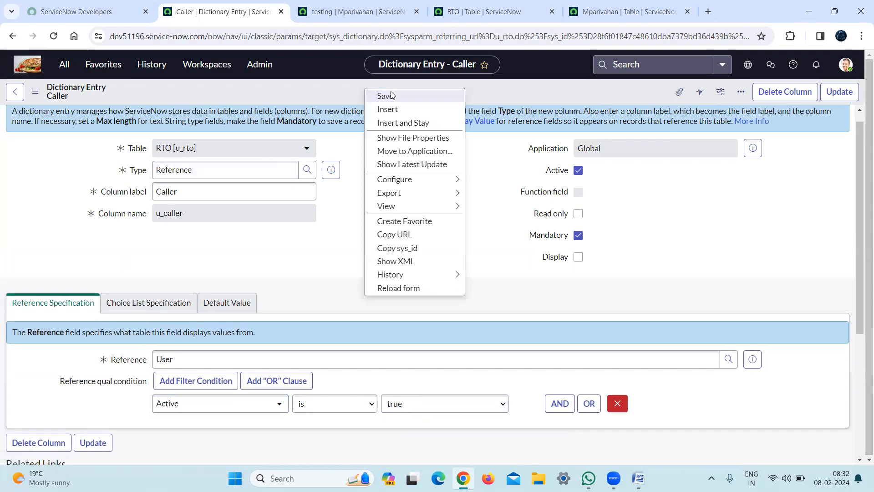
left_click(385, 96)
Step: Open the dictionary entry of the Caller field from the Mparivahan testing record
left_click(357, 12)
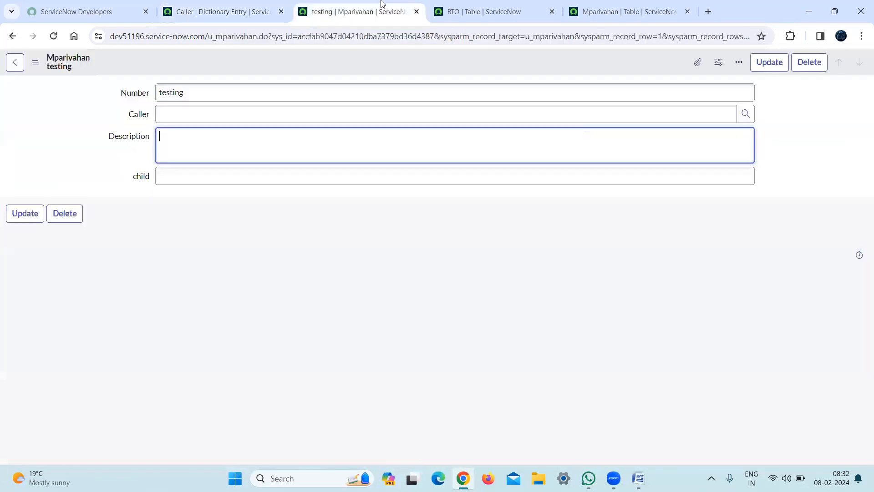
left_click(139, 119)
right_click(138, 117)
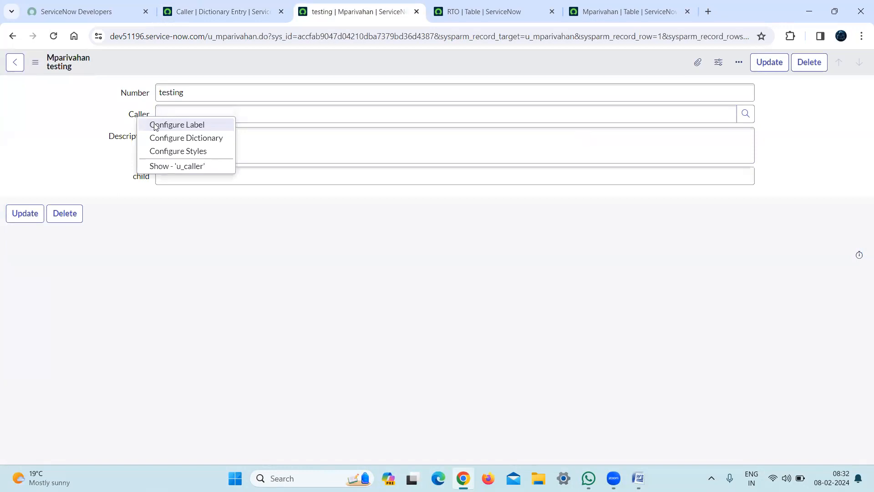
left_click(206, 138)
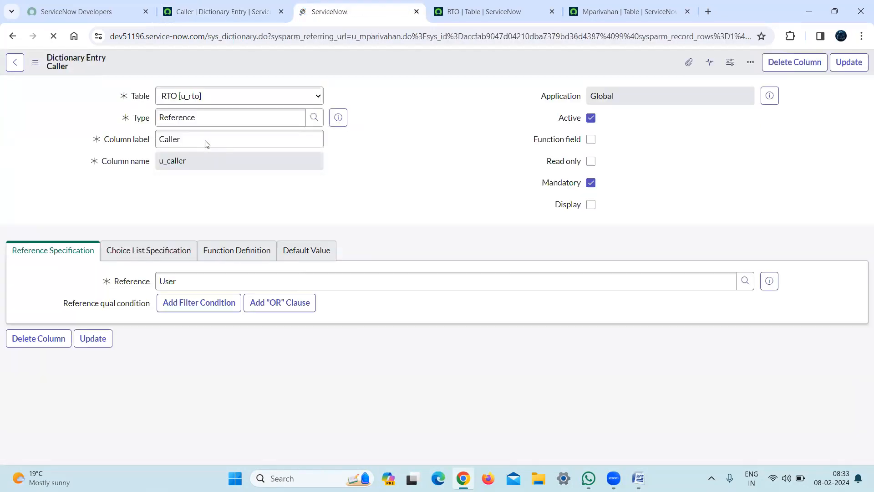
Step: Copy the sys_id of the Caller entry opened from RTO and paste it as the column label in the Mparivahan-opened entry for comparison
left_click(262, 3)
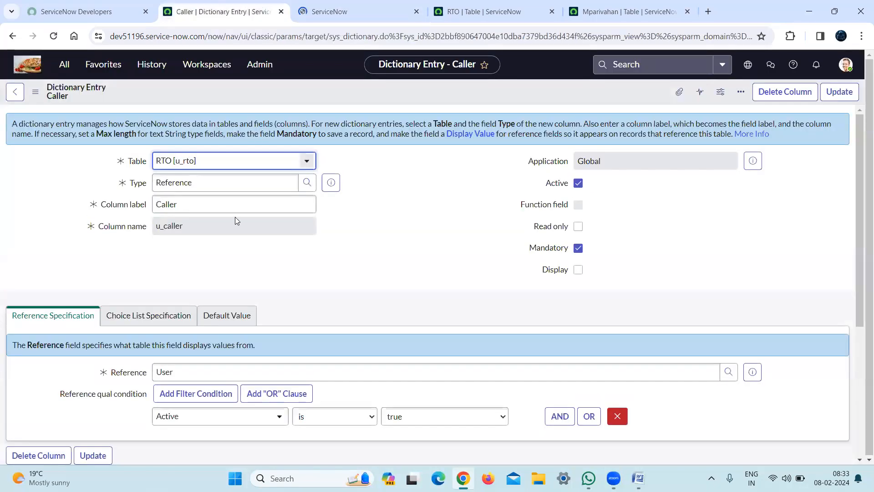
right_click(298, 86)
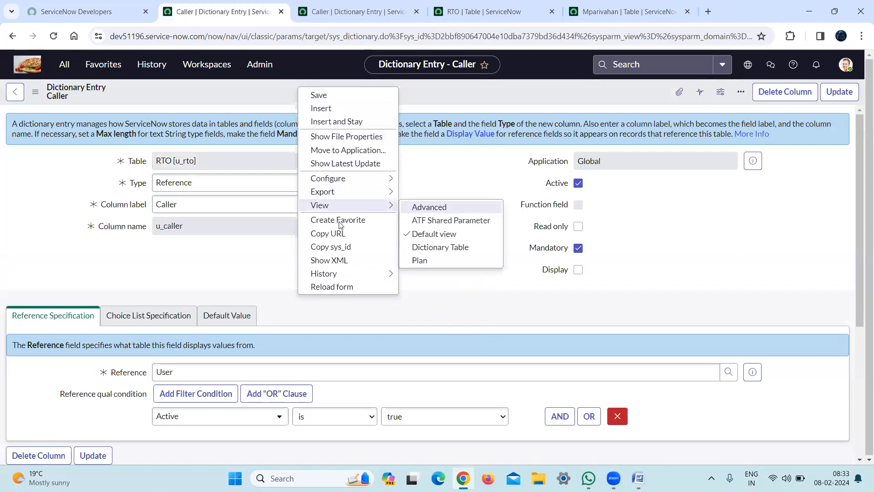
left_click(344, 248)
key("ctrl+Tab")
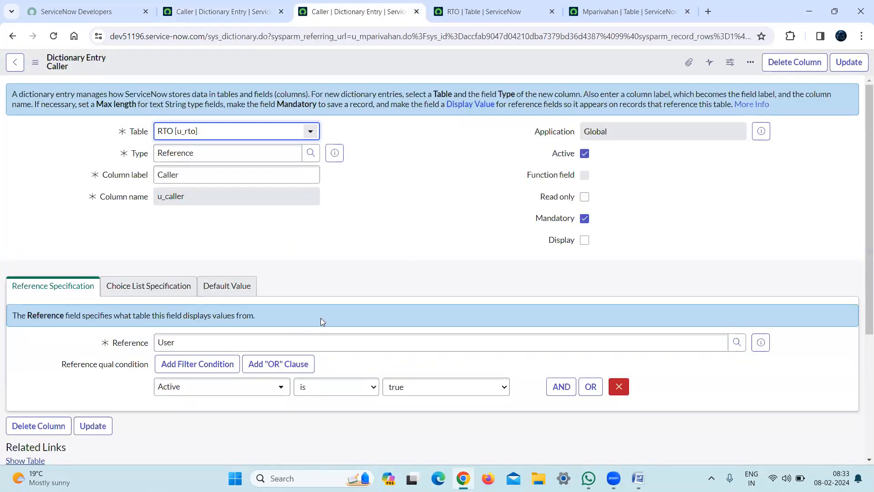
left_click(246, 175)
key("ctrl+a")
key("ctrl+v")
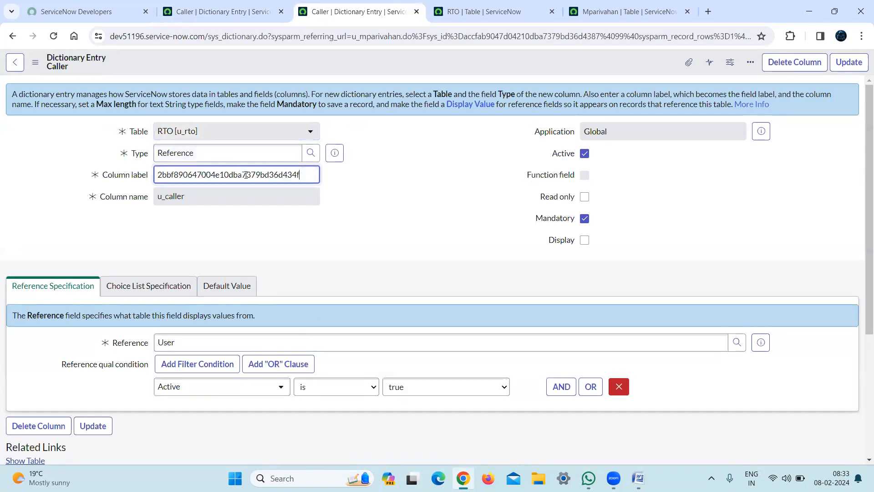
Step: Copy this entry's sys_id, find it on the page to compare the two, and close the page without saving the label
right_click(431, 60)
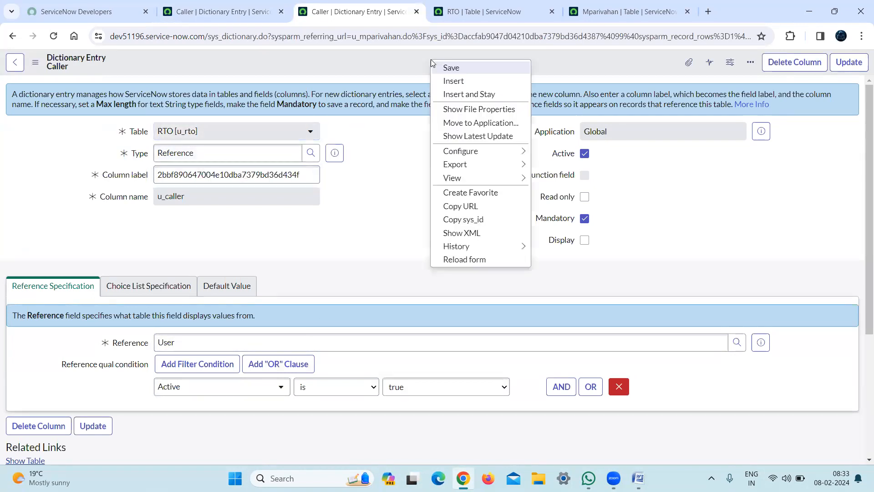
left_click(472, 223)
key("ctrl+f")
key("ctrl+v")
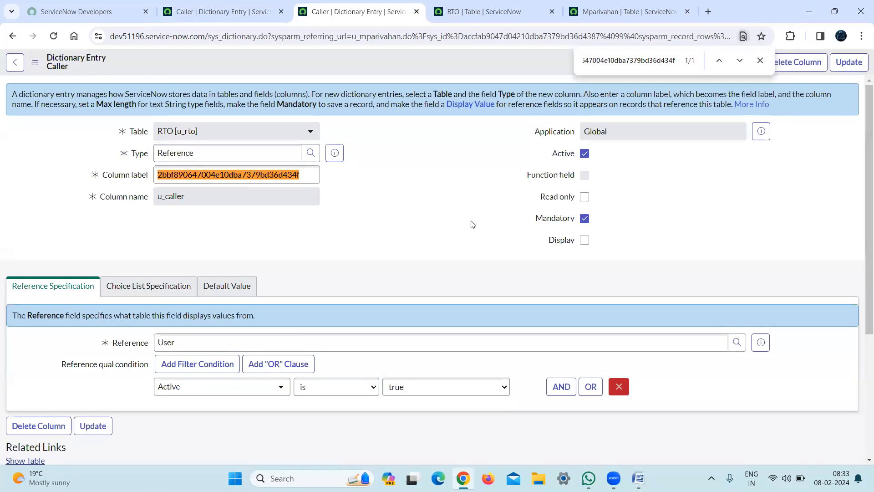
left_click(416, 11)
left_click(488, 109)
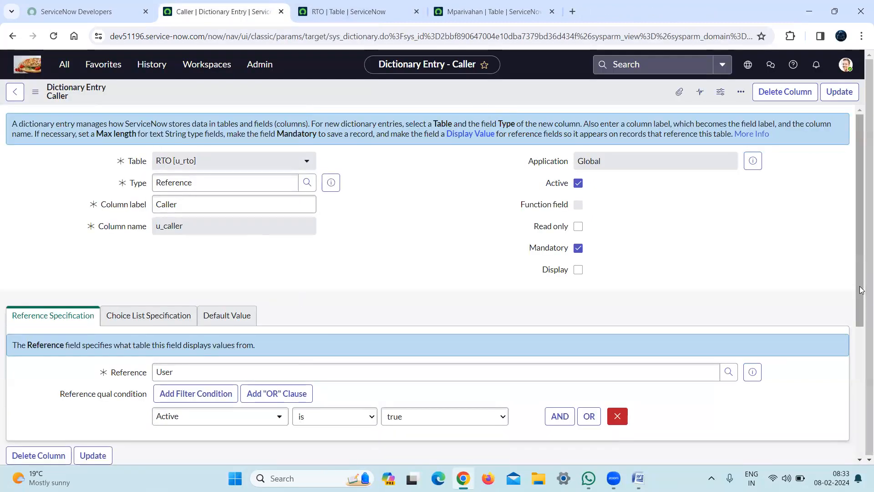
Step: Copy the table name u_mparivahan from Caller's dictionary overrides and open its records list with u_mparivahan.LIST in the navigator
scroll(861, 288, "down", 4)
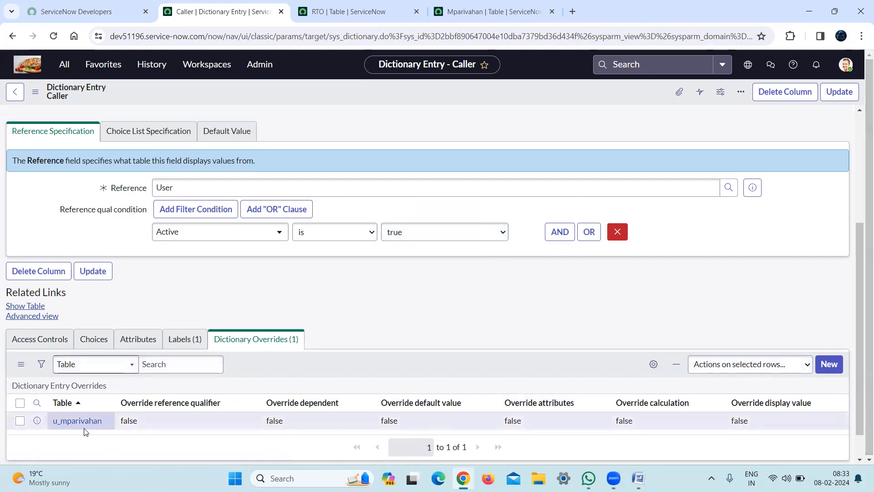
left_click_drag(105, 428, 46, 431)
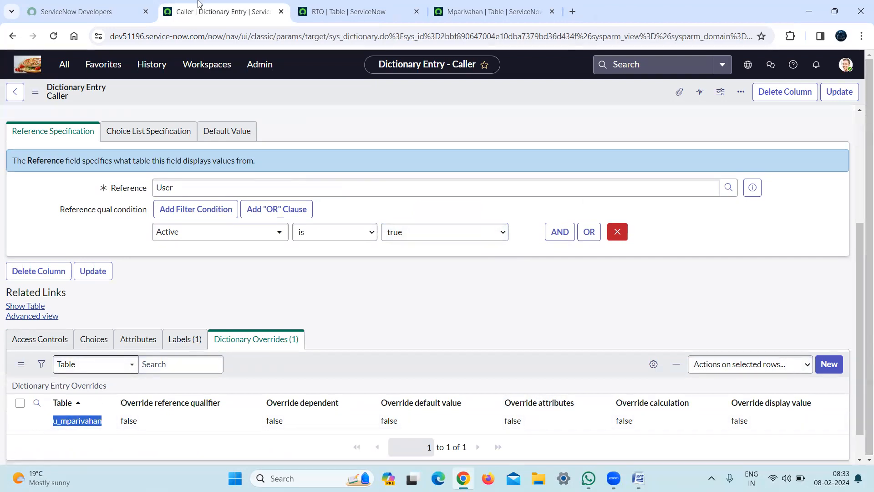
left_click(63, 68)
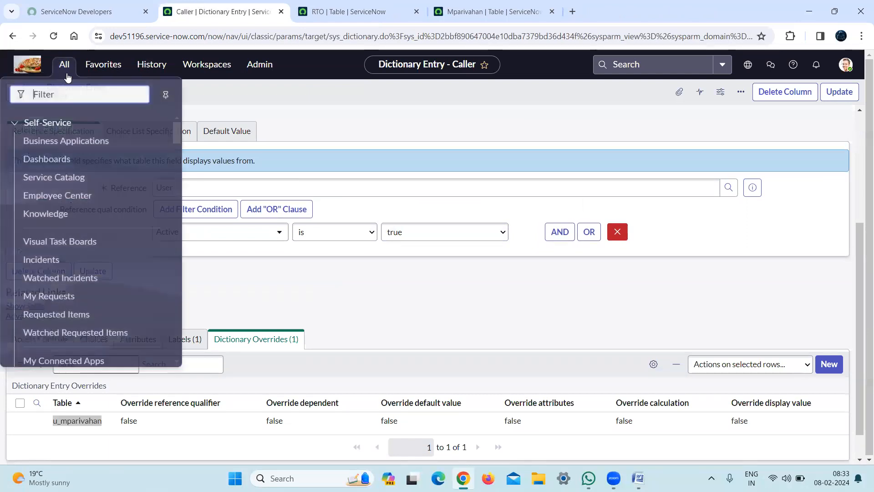
key("ctrl+v")
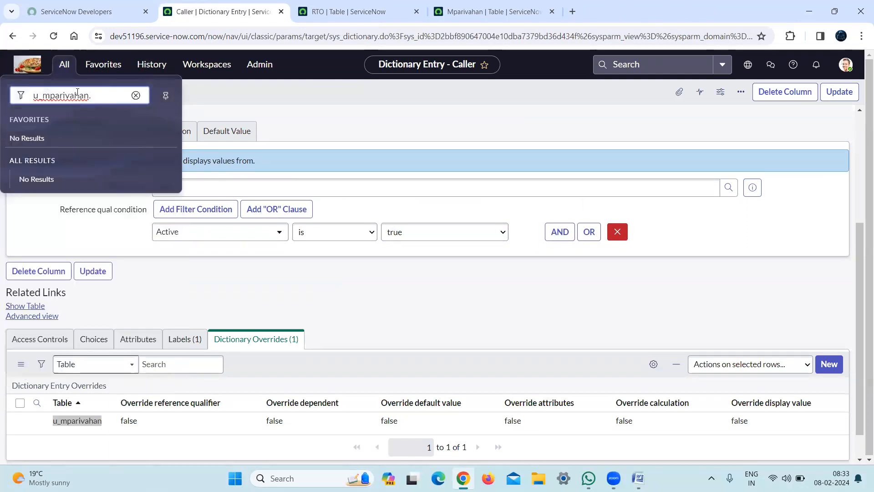
type(".LIST")
key("Return")
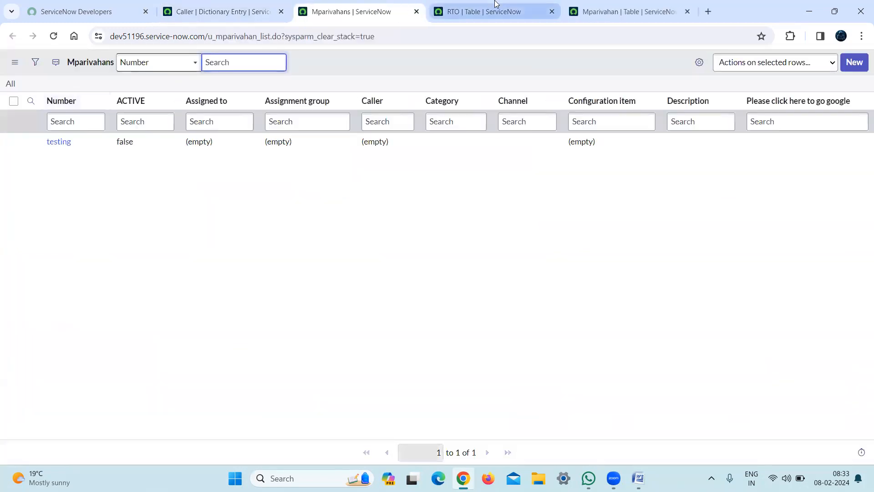
Step: Copy the table name u_rto from the RTO table definition and open its records list with u_rto.LIST in the navigator
left_click(484, 11)
left_click_drag(484, 12, 348, 11)
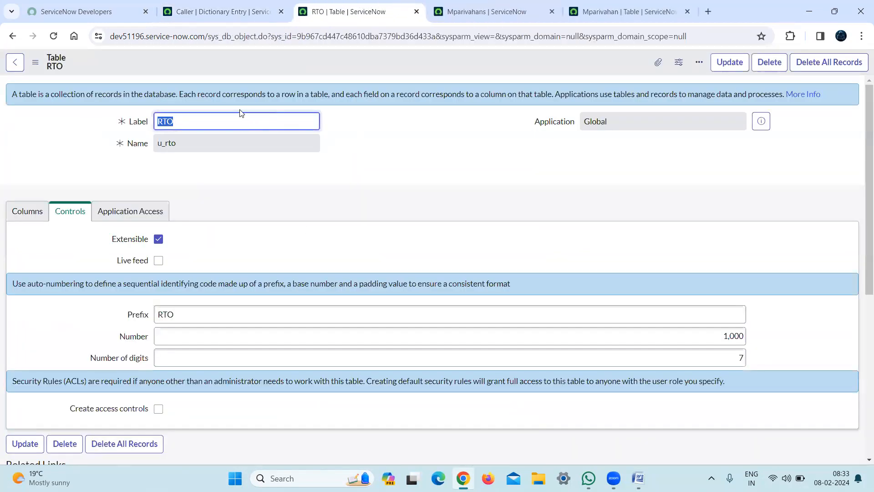
key("Tab")
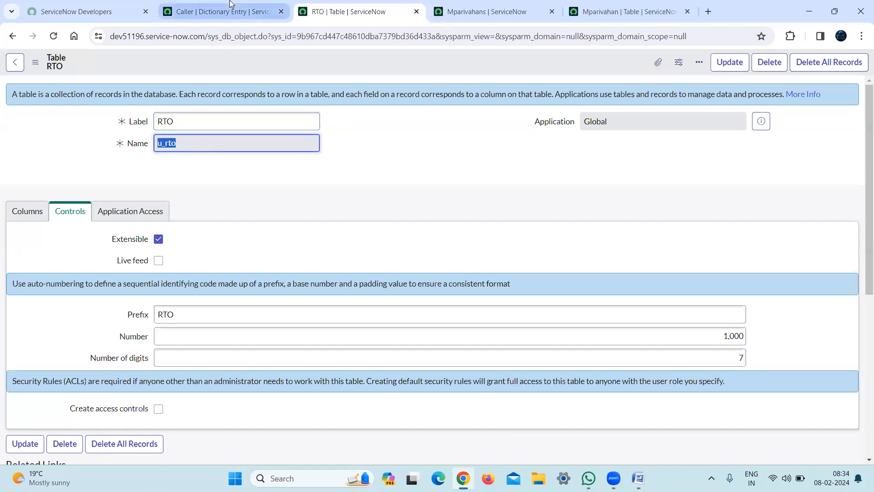
left_click(219, 12)
left_click(65, 67)
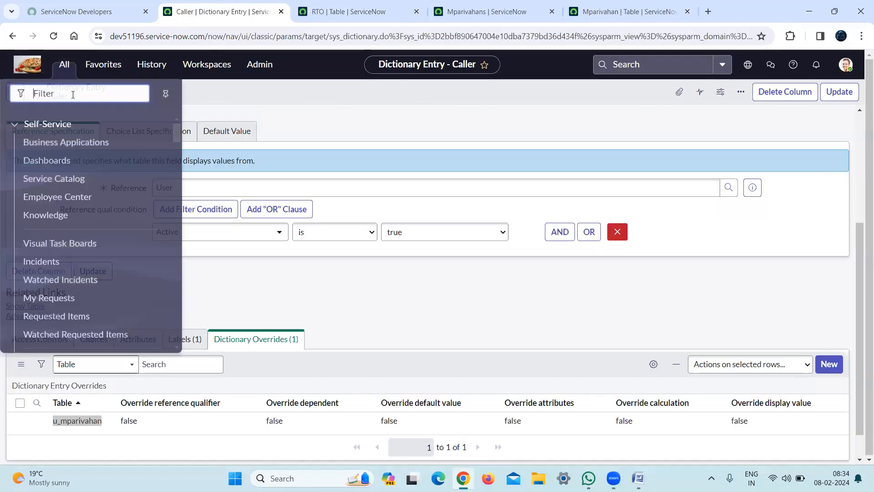
key("ctrl+v")
type(".list")
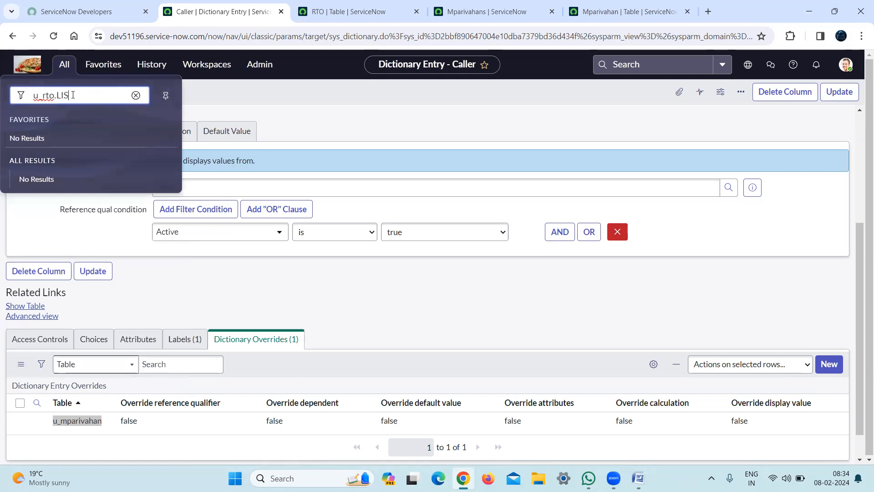
key("Return")
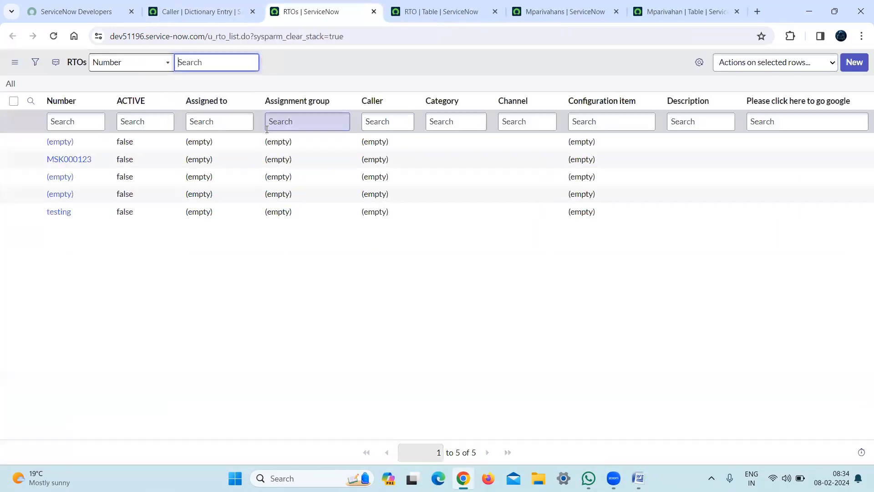
Step: Open the RTO record MSK000123, place the Mparivahan list page beside it, and open the testing record there
left_click(83, 158)
left_click(415, 4)
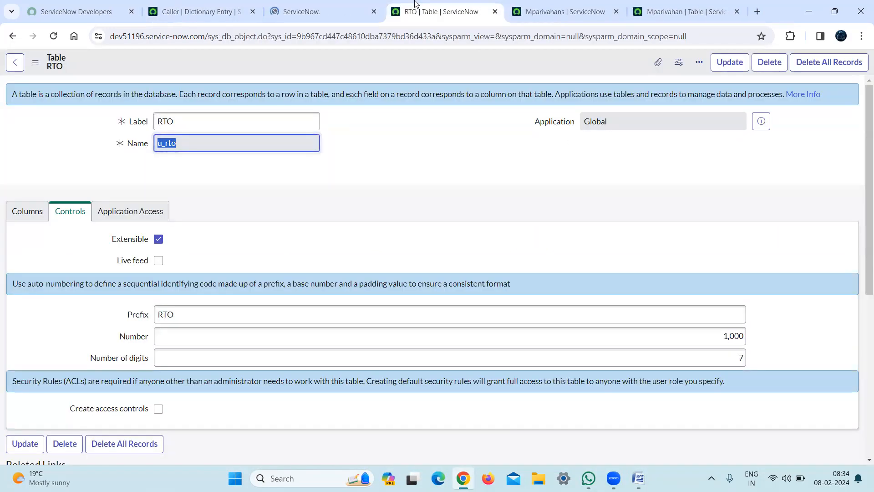
left_click(548, 3)
left_click_drag(548, 3, 457, 5)
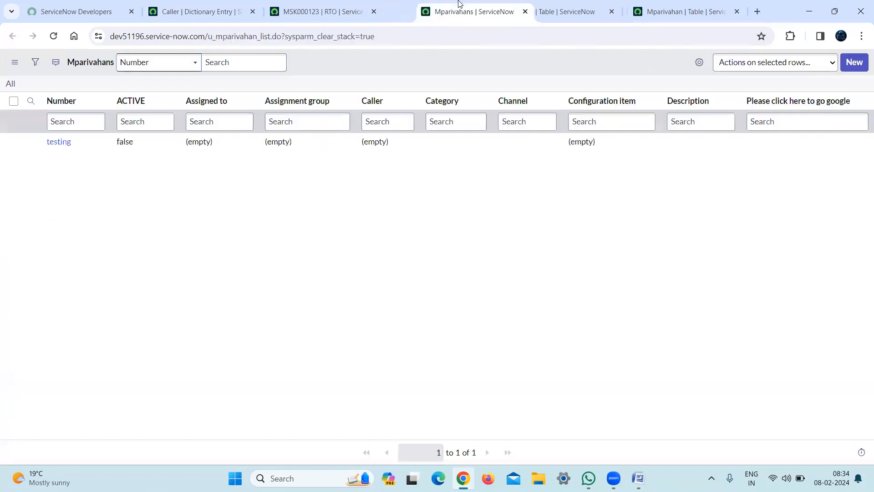
left_click(62, 143)
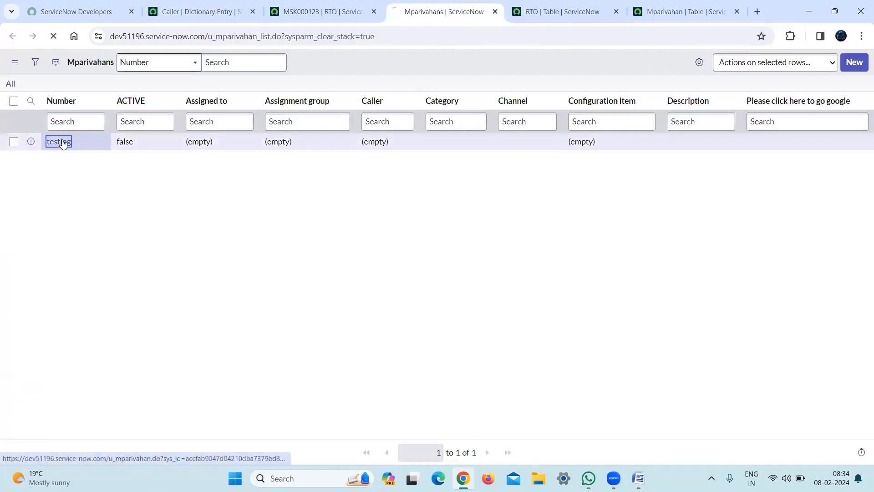
Step: Check the number of users offered in the Caller lookup on RTO record MSK000123, and close the lookup without choosing anyone
left_click(355, 6)
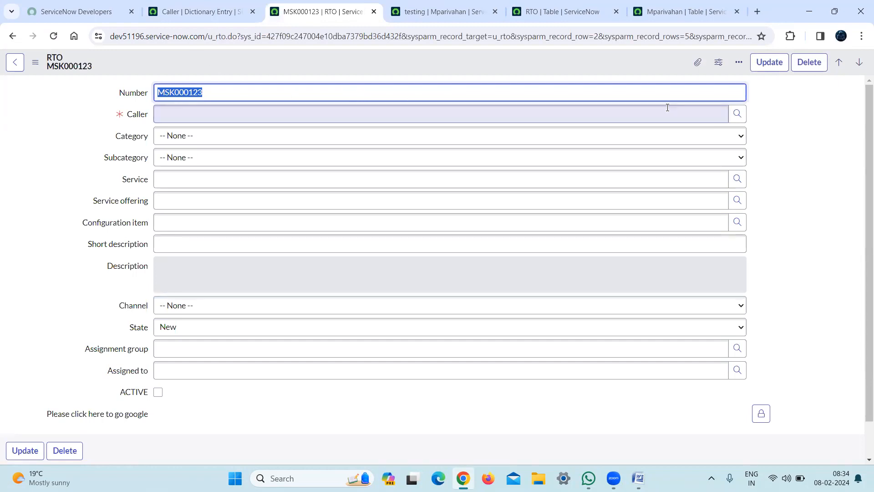
left_click(737, 114)
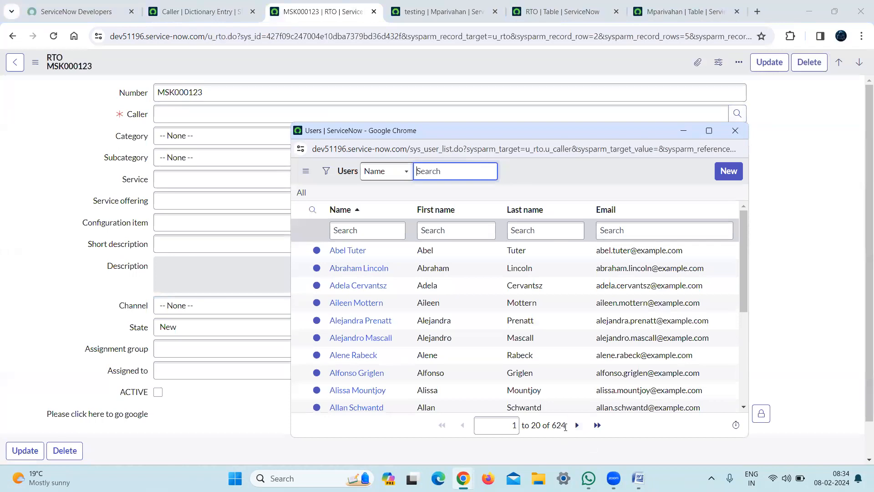
left_click(566, 428)
double_click(565, 426)
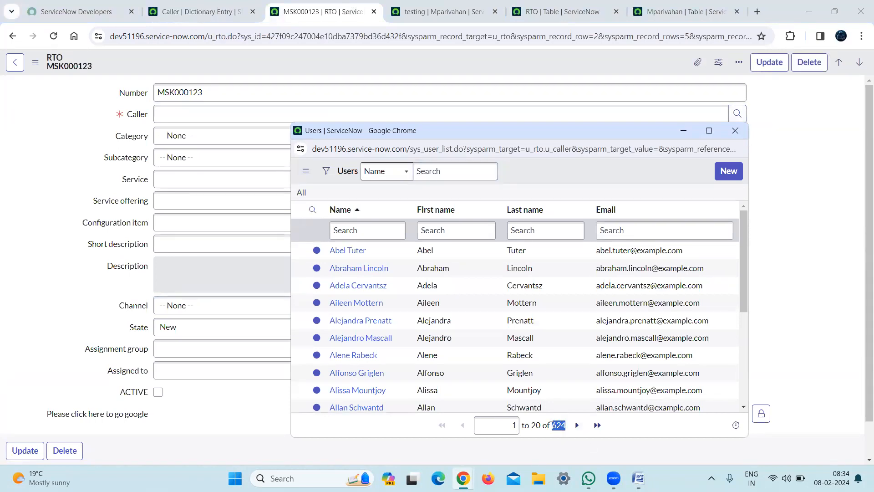
left_click(743, 127)
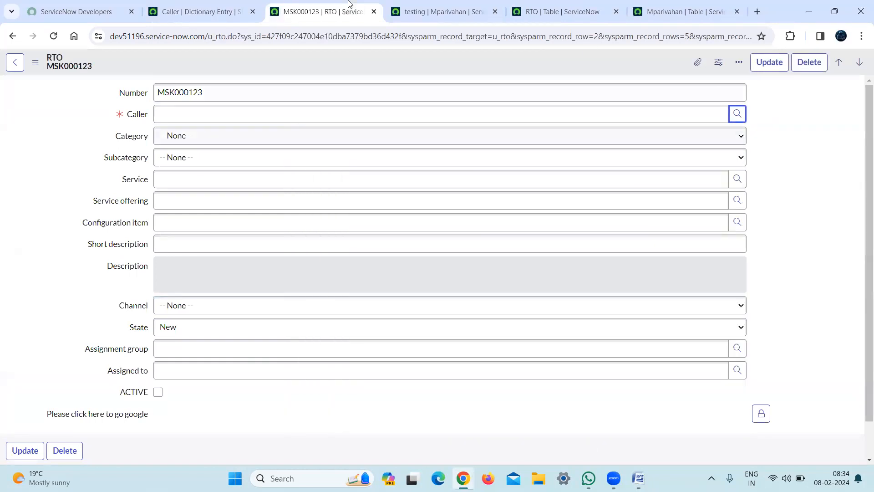
Step: Check the number of users offered in the Caller lookup on Mparivahan's testing record, and close the lookup
left_click(490, 5)
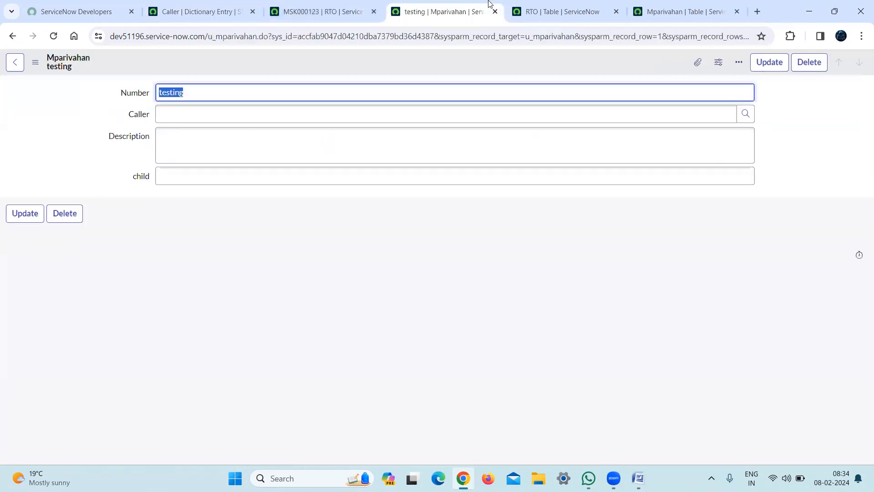
left_click(747, 115)
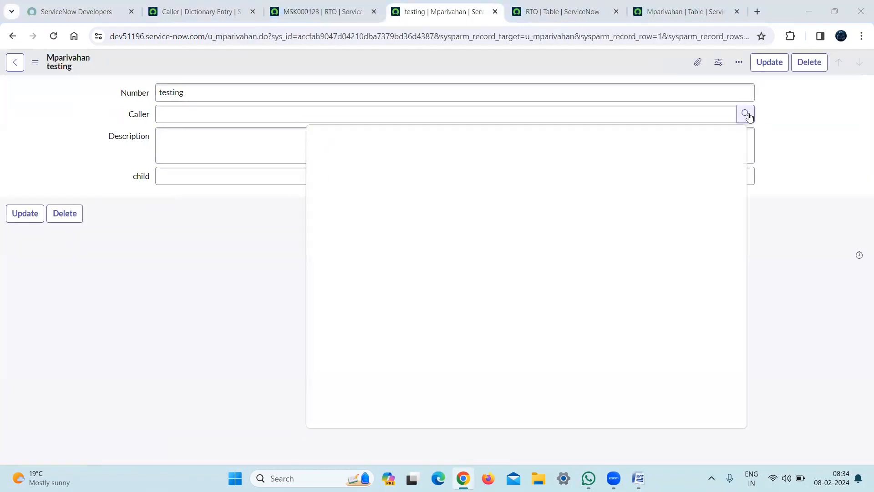
left_click_drag(575, 422, 561, 422)
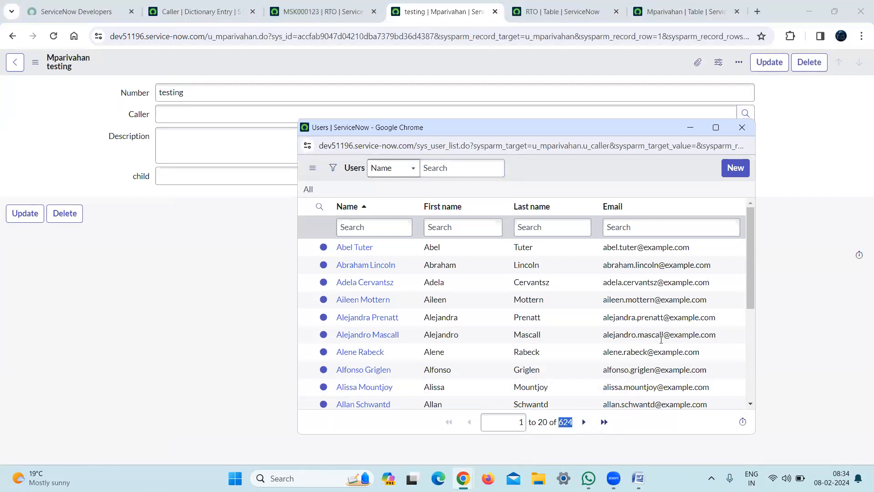
left_click(742, 127)
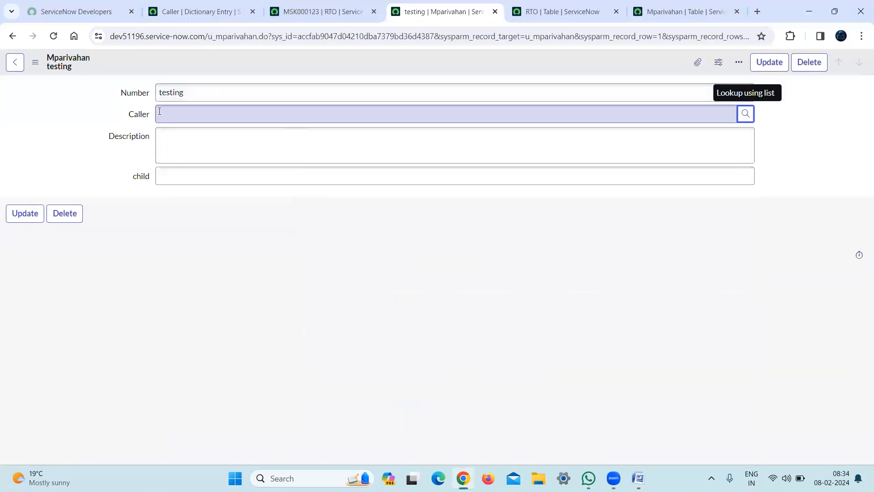
Step: Open Caller's dictionary entry from the Mparivahan testing record, and view a new dictionary override form without submitting it
right_click(144, 118)
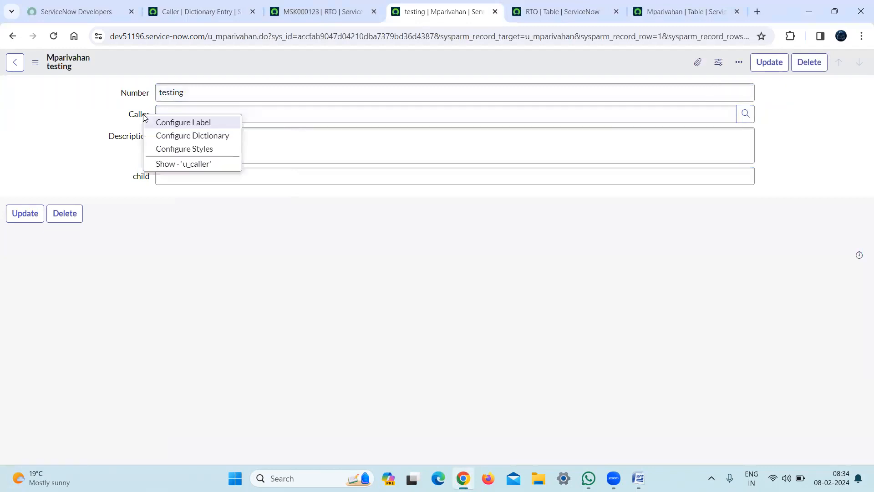
left_click(193, 136)
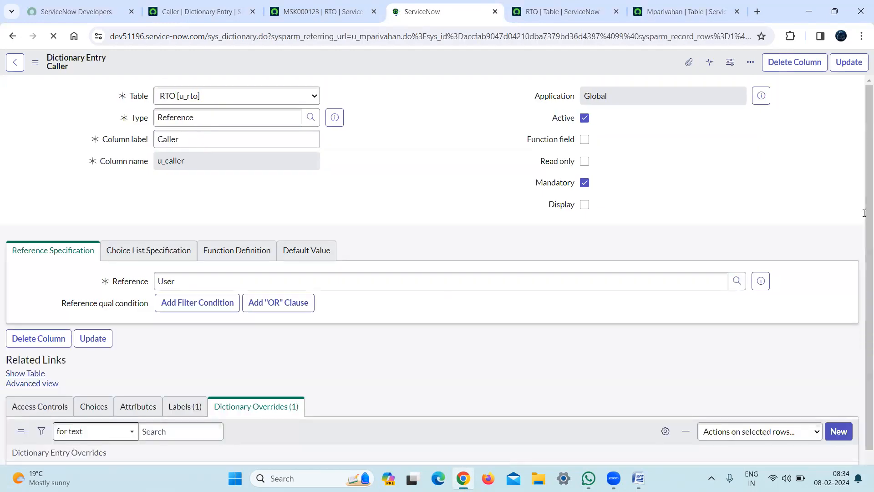
scroll(862, 216, "down", 4)
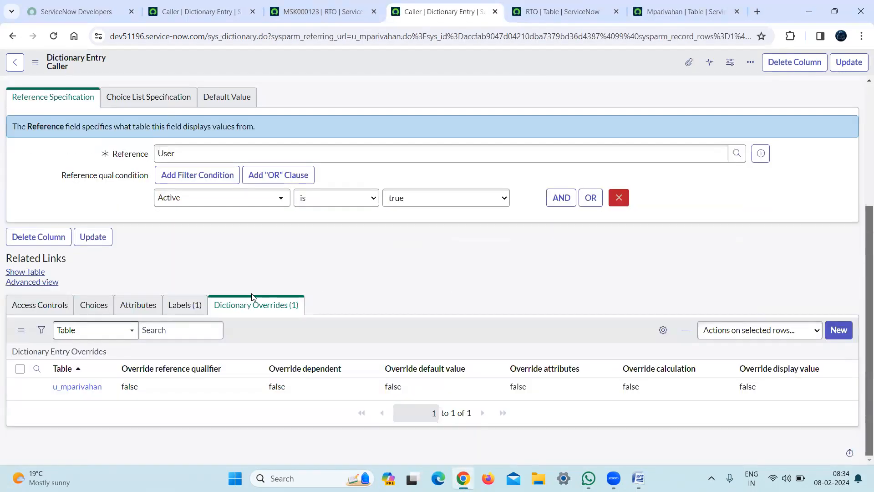
left_click(848, 334)
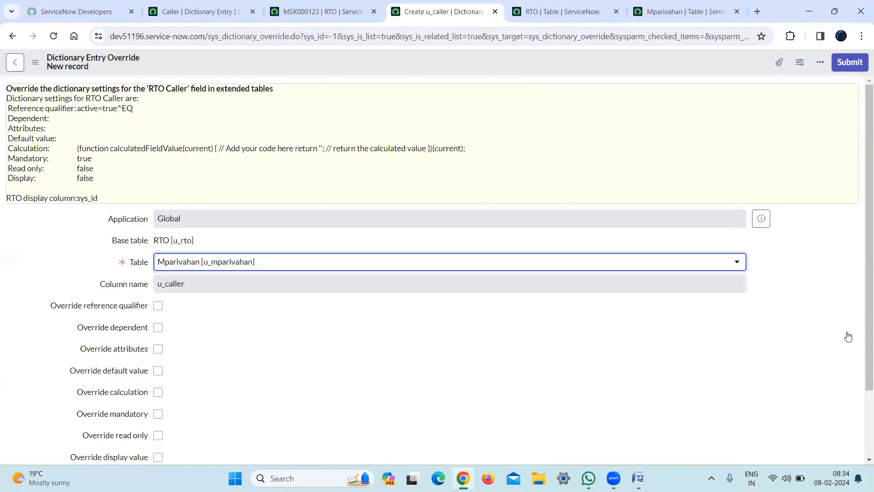
left_click(14, 60)
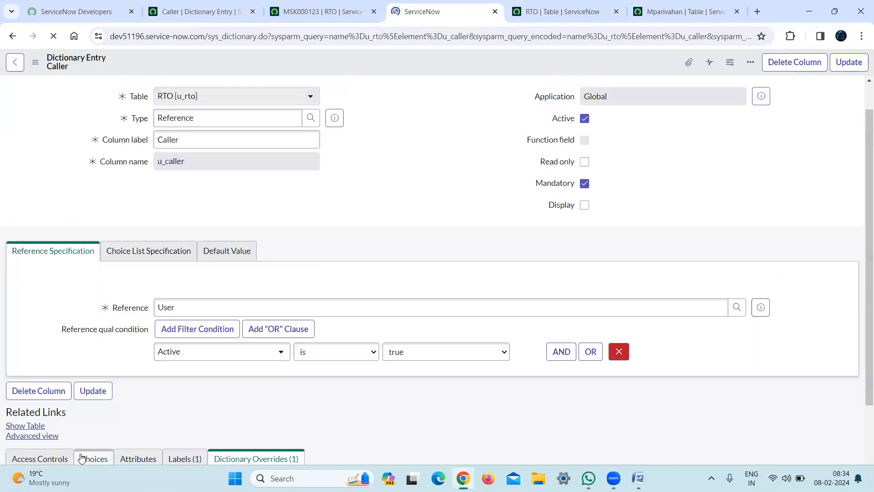
Step: Open Caller's existing u_mparivahan dictionary override in a separate tab and enable Override reference qualifier
scroll(862, 270, "down", 3)
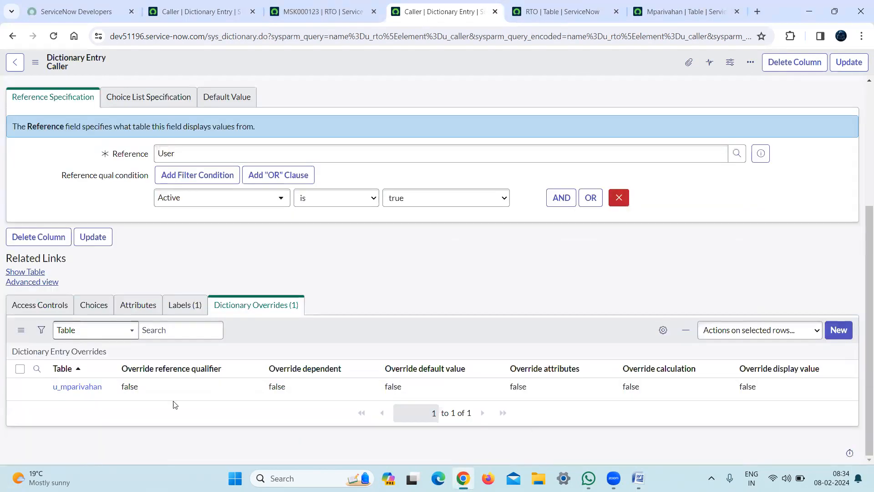
middle_click(86, 391)
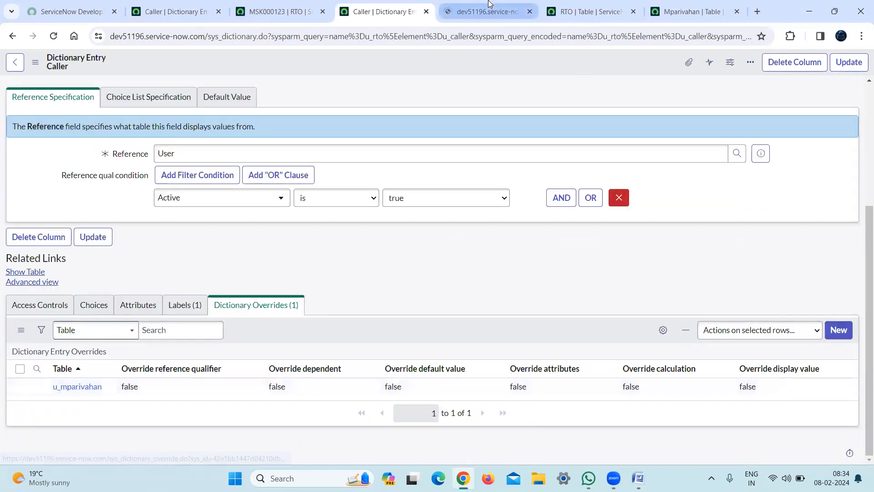
left_click(489, 7)
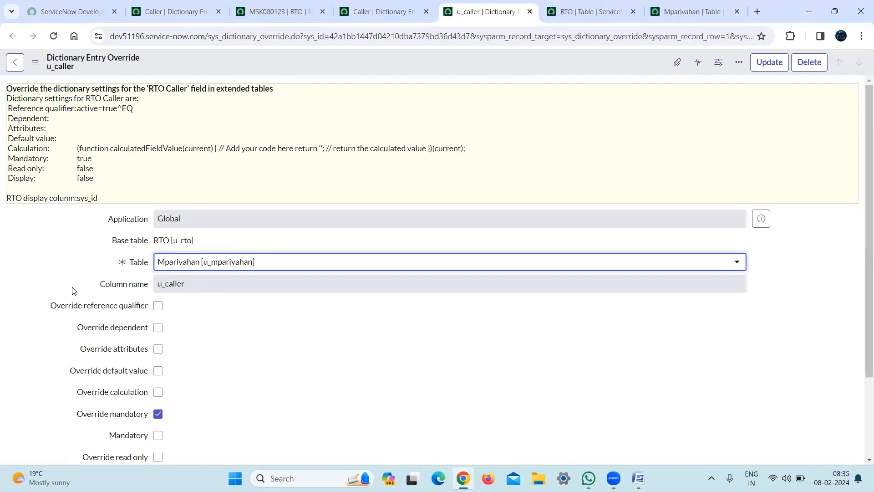
left_click(158, 306)
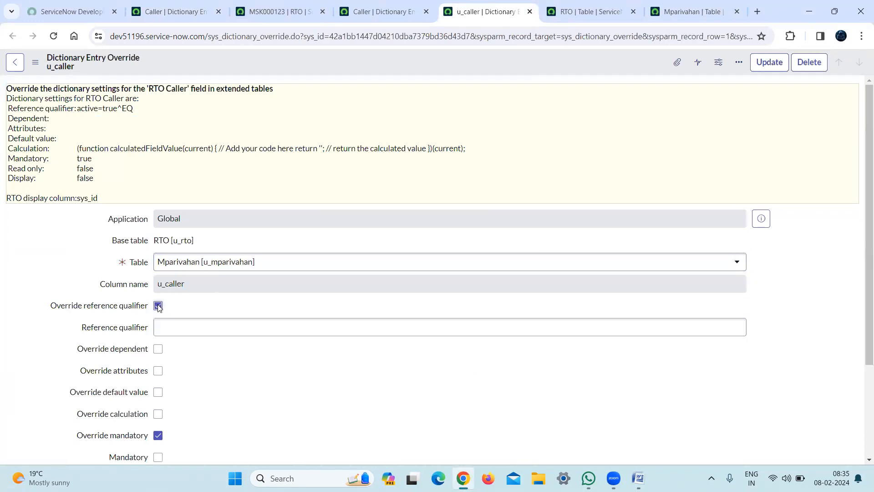
left_click(224, 324)
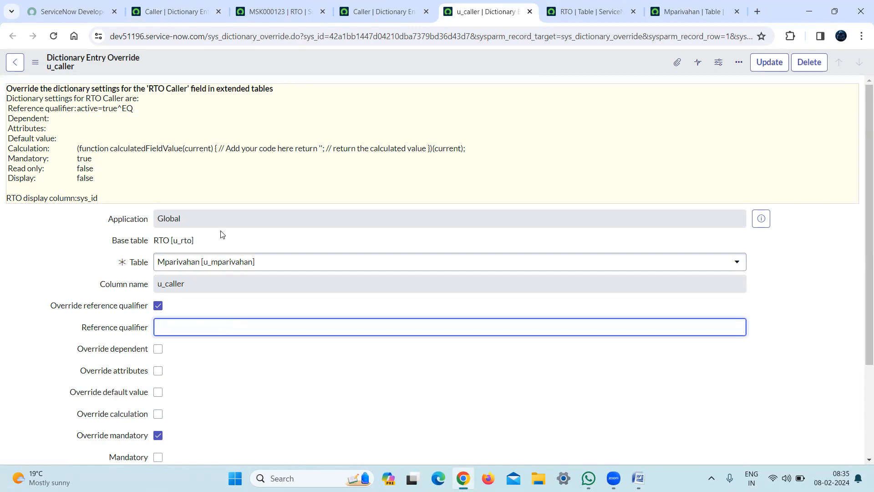
Step: Open the Users table's records list with sys_user.list in the navigator
left_click(272, 8)
left_click(209, 4)
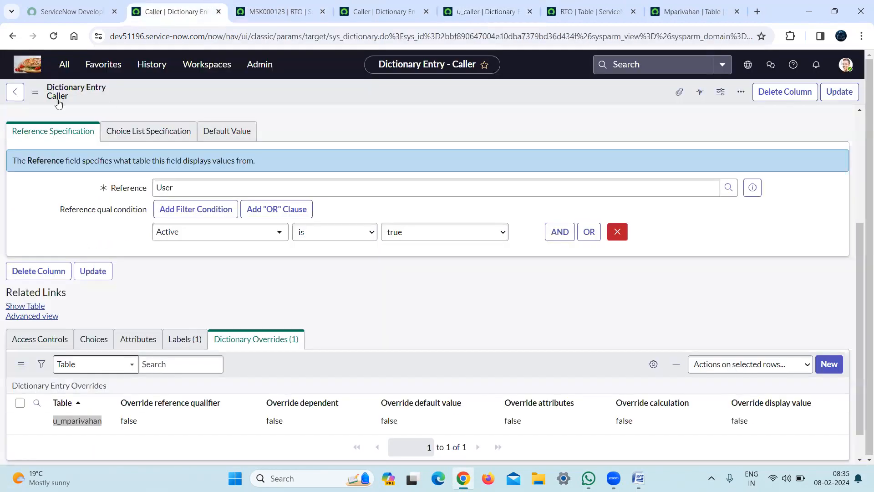
left_click(64, 65)
type("sys_user.list")
key("Return")
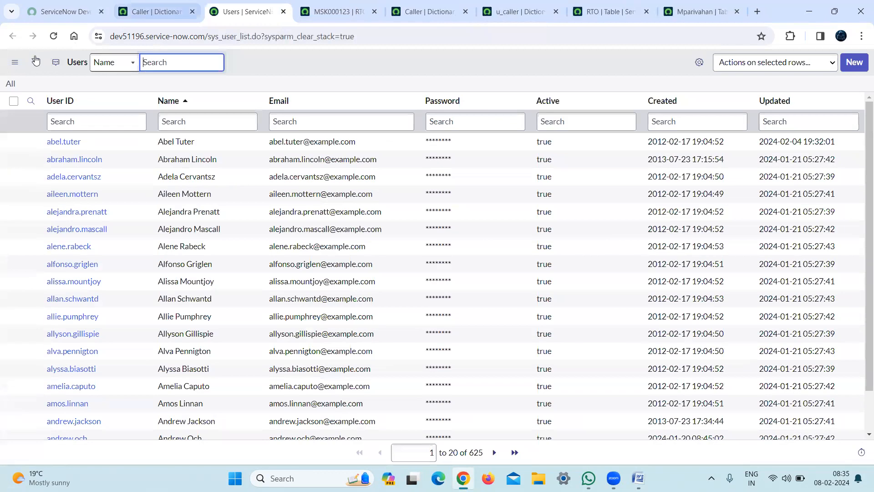
Step: Filter the Users list by the condition Active is false
left_click(34, 61)
left_click(66, 113)
type("act")
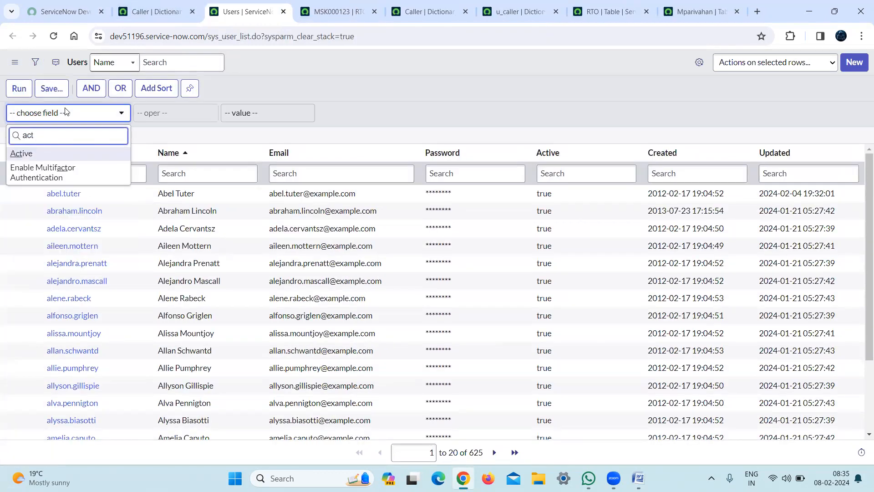
left_click(39, 154)
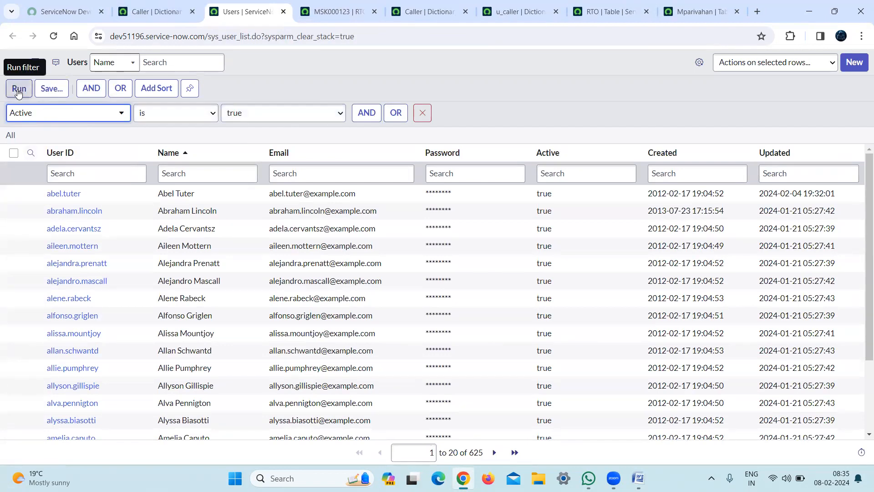
left_click(428, 7)
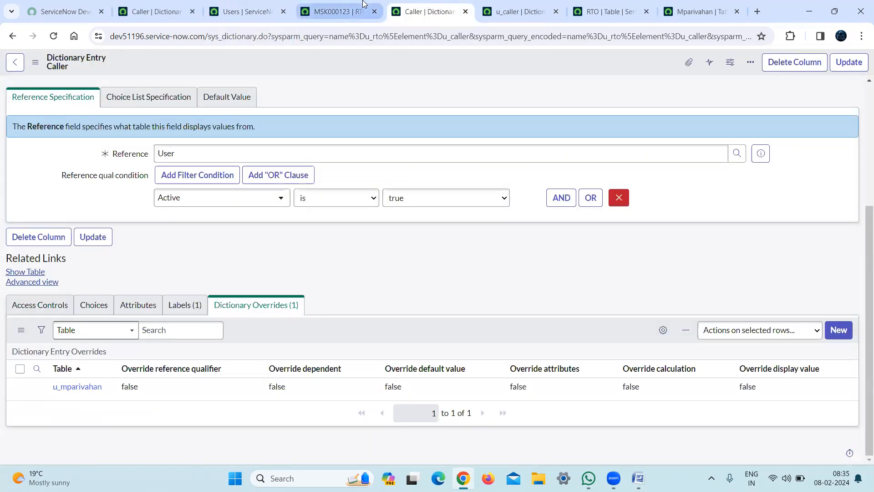
left_click(263, 5)
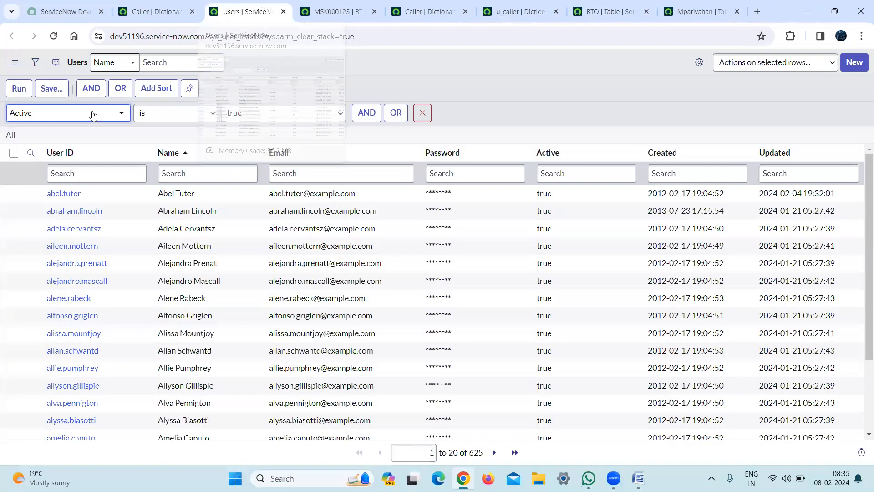
left_click(253, 117)
left_click(245, 138)
left_click(19, 89)
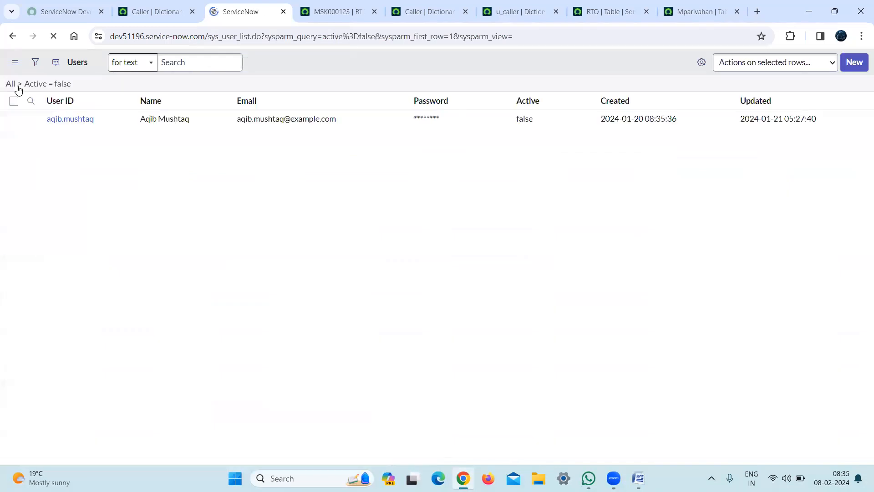
Step: Copy the Active = false query, paste it as the reference qualifier in Caller's u_mparivahan override, update the override, and close its tab
right_click(65, 88)
left_click(114, 121)
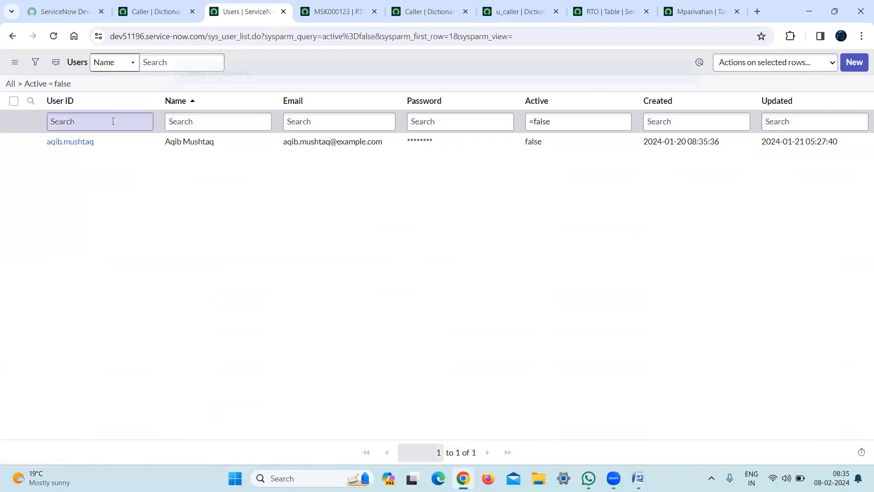
left_click(337, 11)
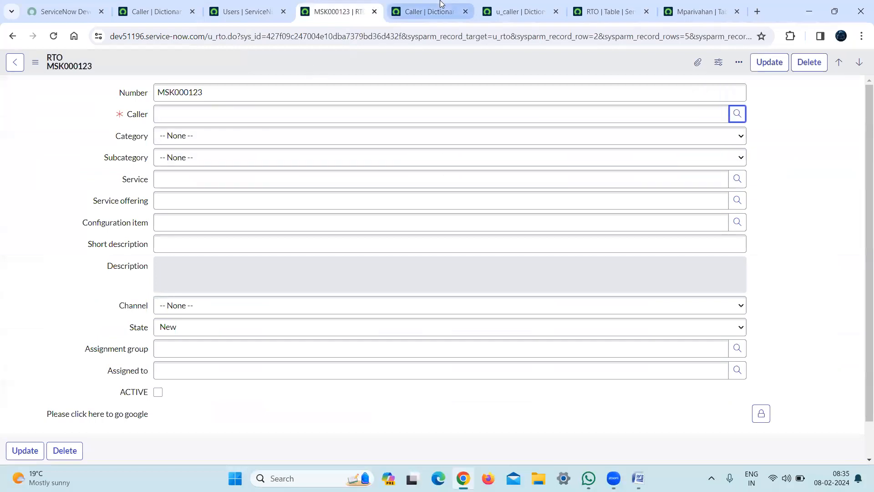
left_click(428, 10)
left_click(530, 6)
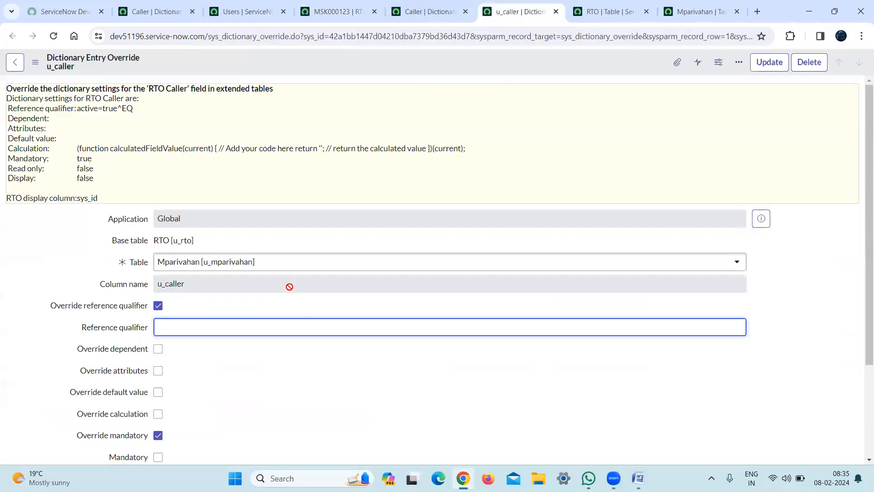
key("ctrl+v")
left_click(774, 65)
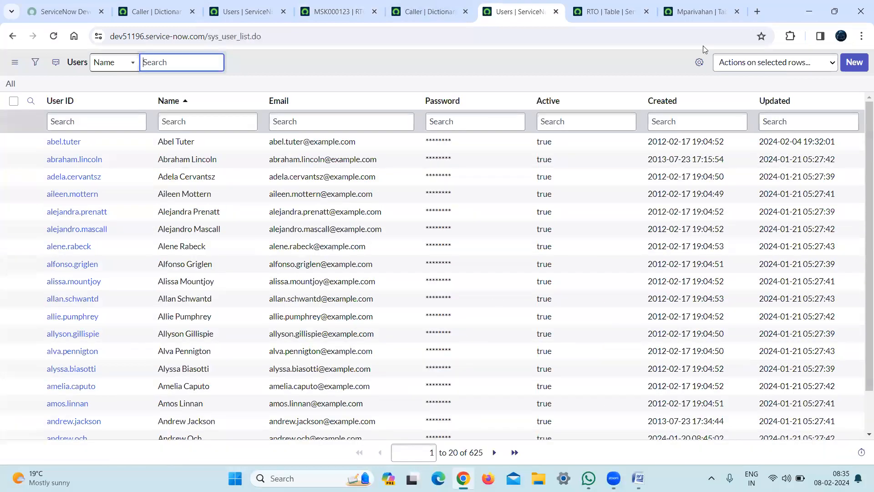
left_click(555, 11)
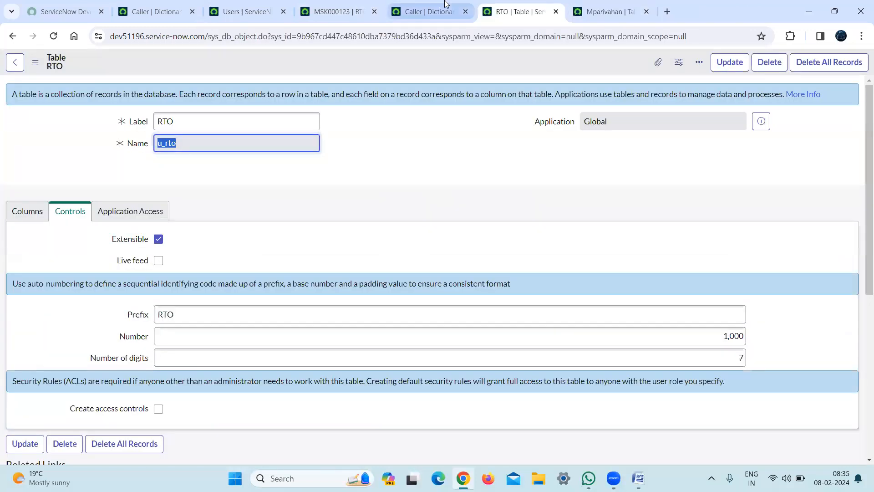
Step: Copy the table name u_mparivahan from the Dictionary Overrides list of the Caller dictionary entry
left_click(446, 6)
left_click(326, 6)
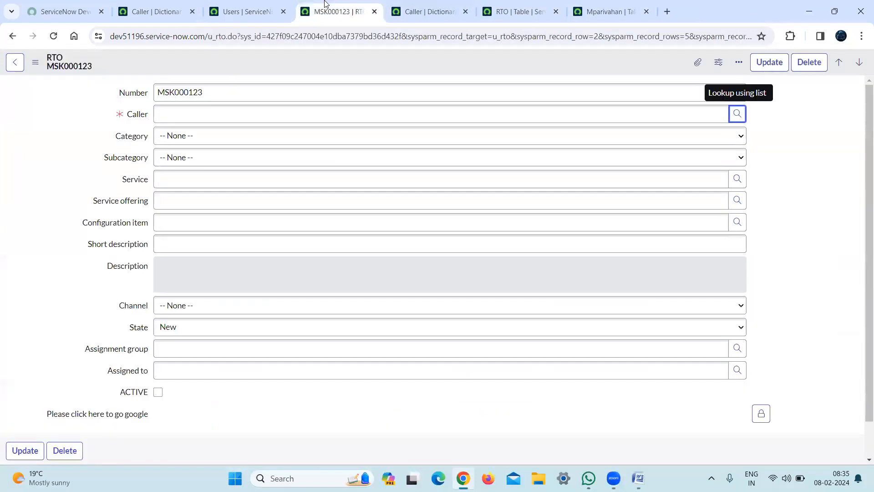
left_click(242, 6)
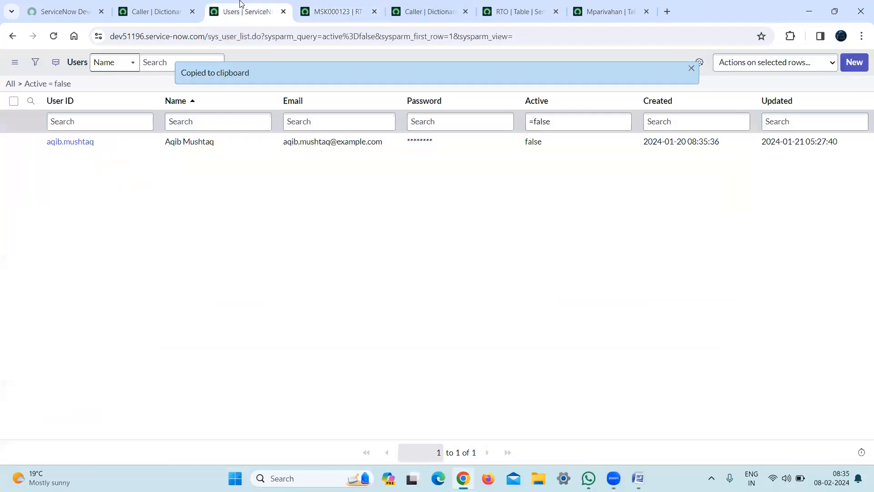
left_click(364, 4)
left_click(433, 4)
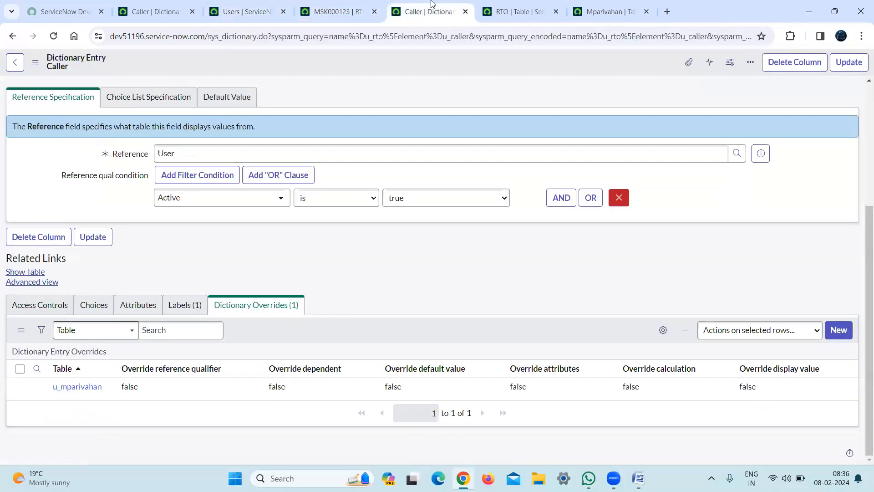
double_click(103, 388)
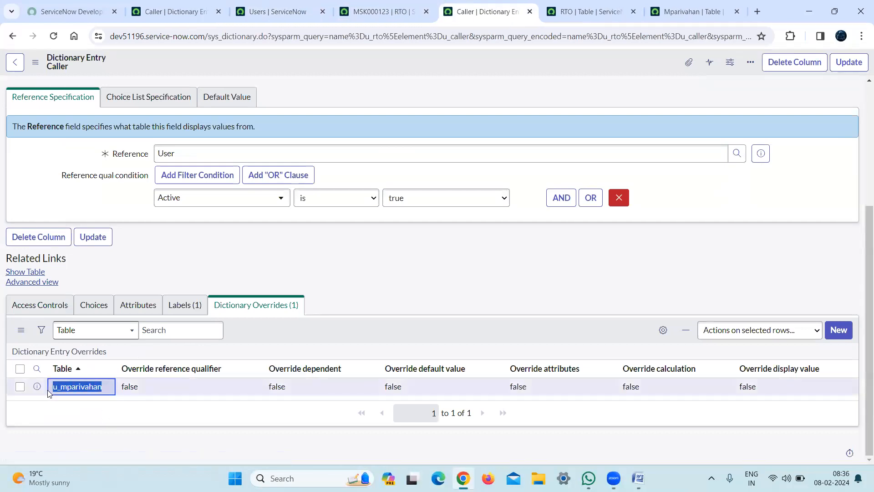
Step: Open a new Mparivahan record form with u_mparivahan.FORM in the navigator
left_click(71, 12)
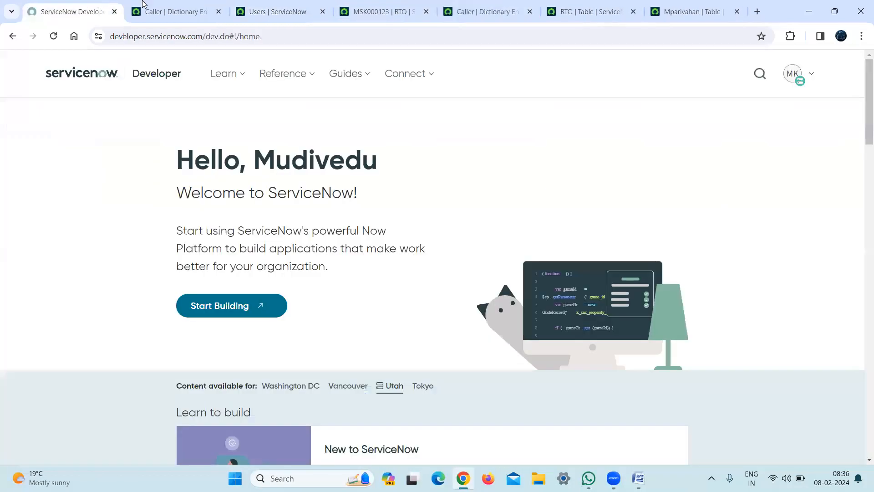
left_click(175, 11)
left_click(64, 64)
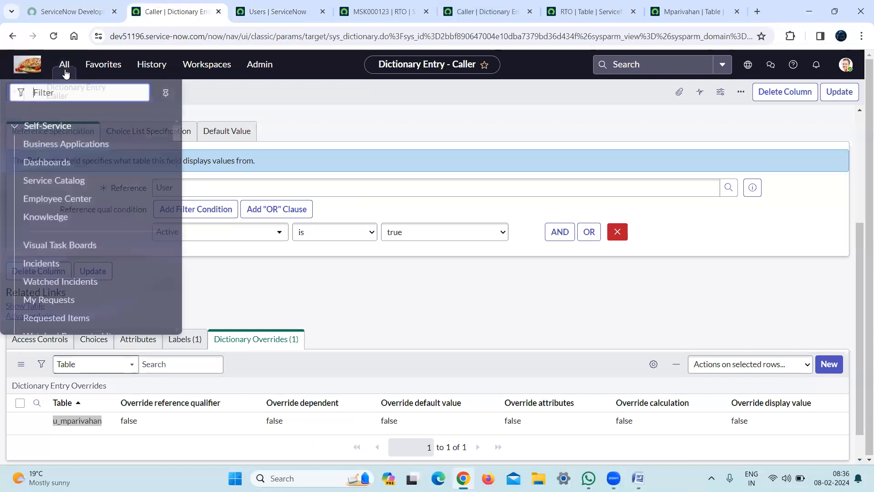
key("ctrl+v")
type(".")
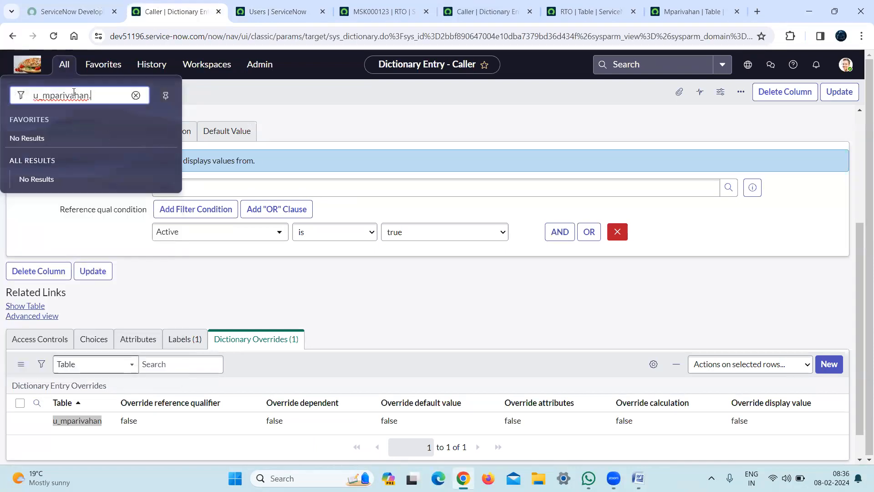
type("FORM")
key("Return")
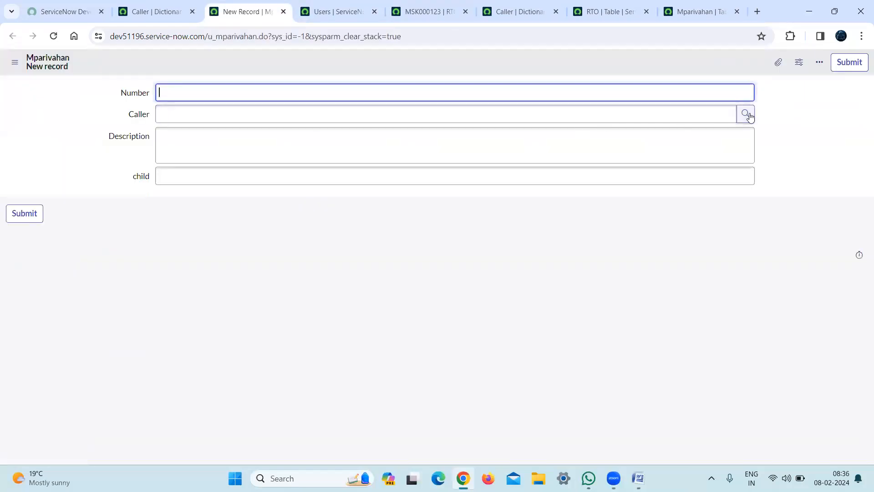
Step: Compare the users offered by the Caller lookup on the new Mparivahan record and on RTO record MSK000123
left_click(746, 114)
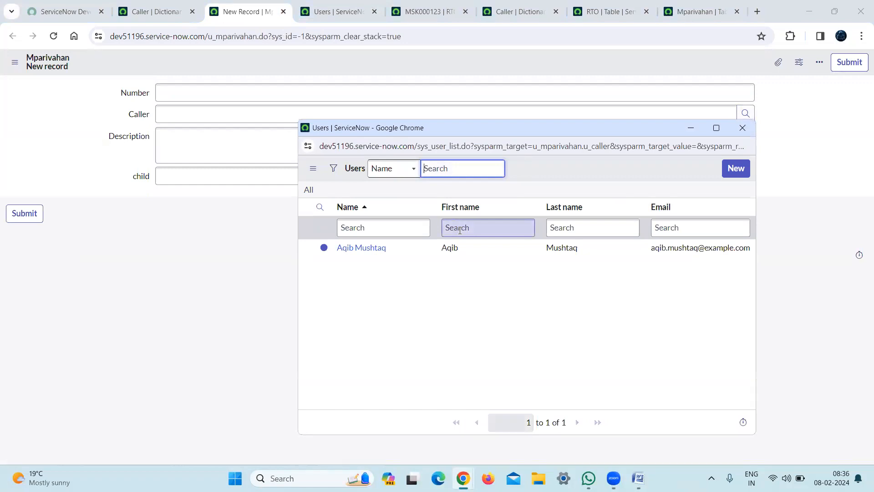
left_click(453, 7)
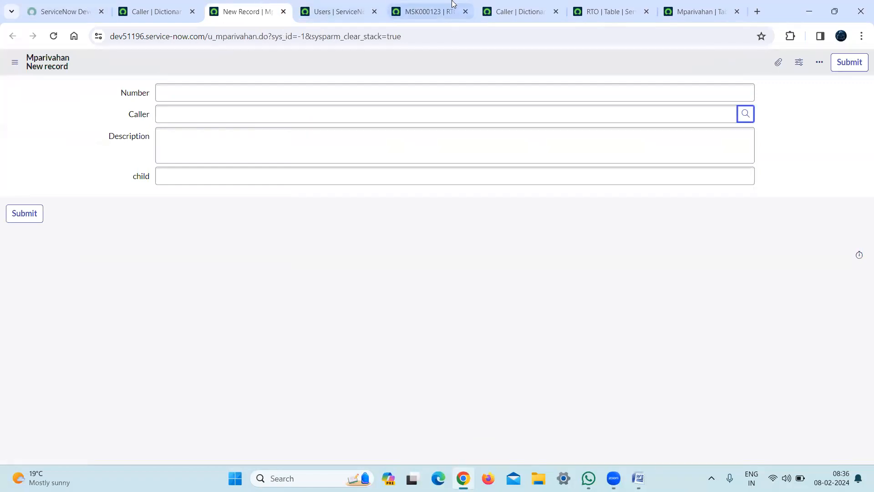
left_click(735, 117)
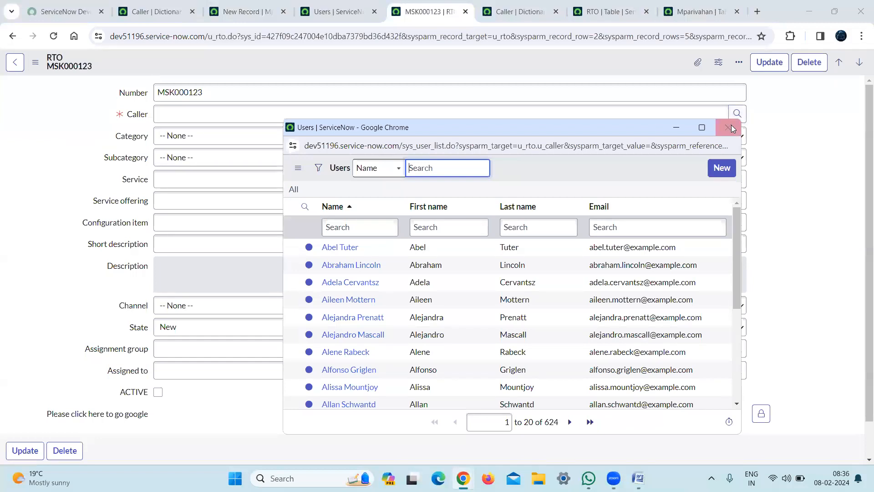
left_click(731, 128)
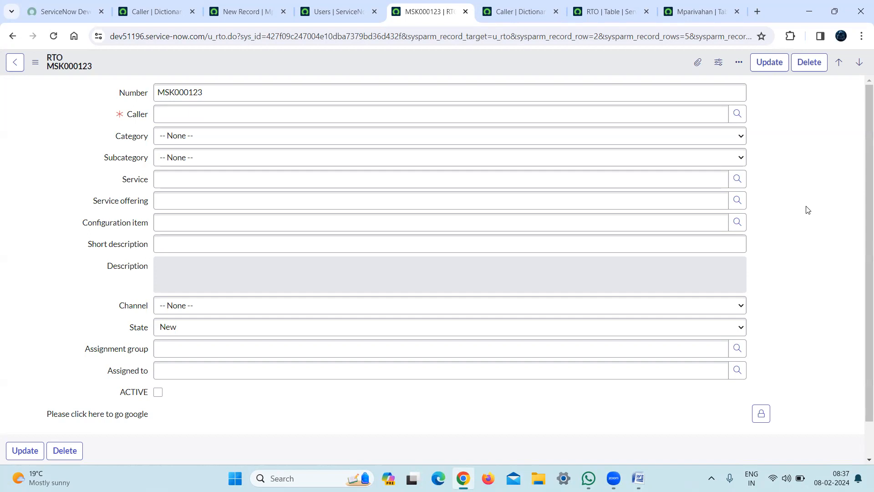
Step: Close the filtered Users list tab and return the Caller dictionary entry's main tab to the ServiceNow home page
left_click(342, 9)
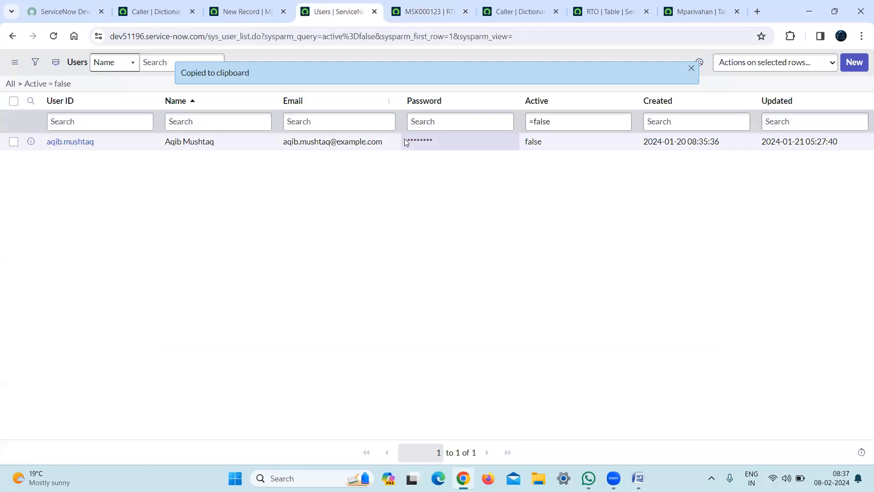
left_click(374, 11)
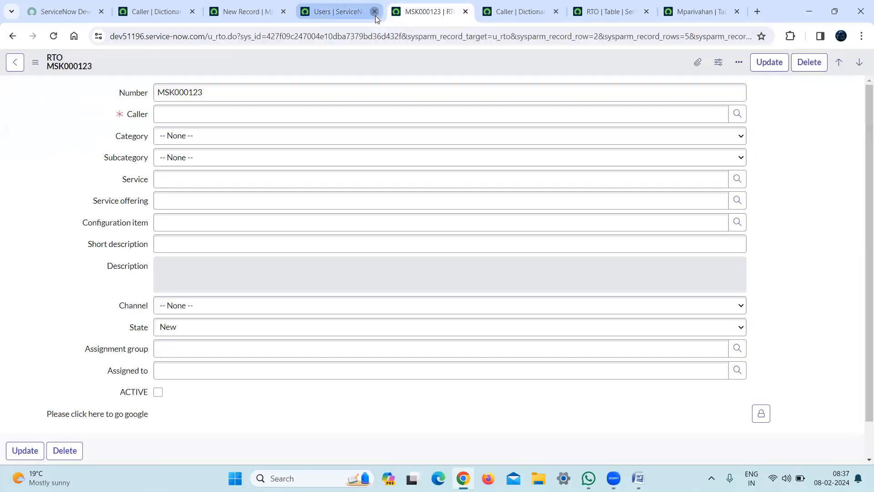
left_click(255, 10)
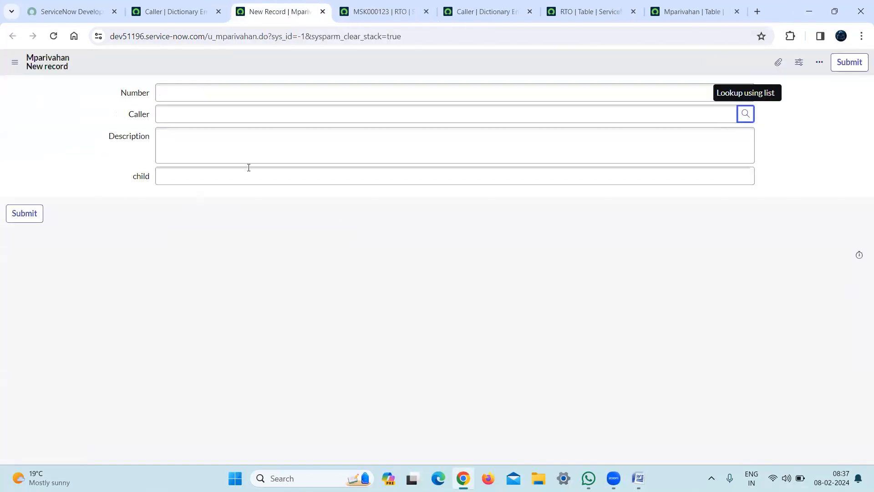
left_click(200, 176)
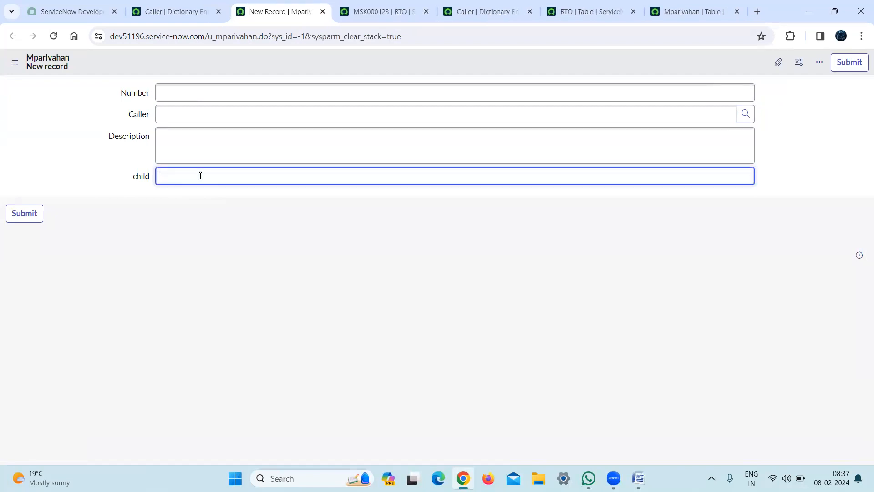
left_click(175, 10)
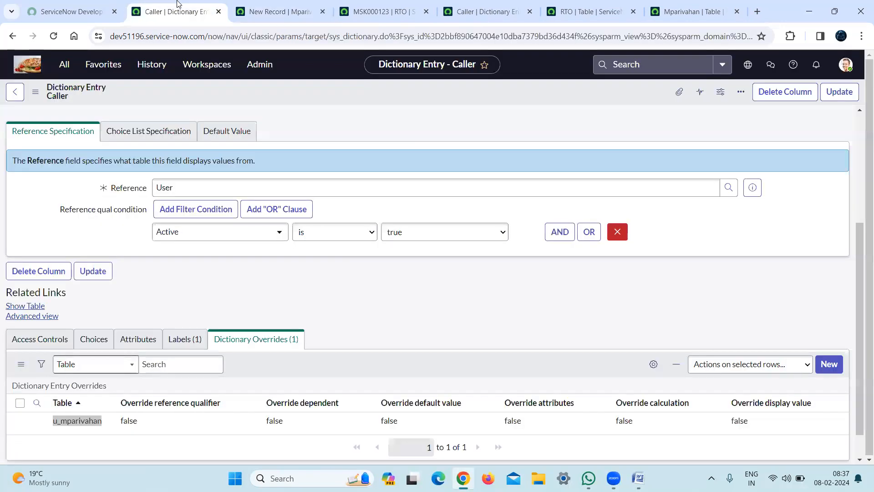
left_click(23, 68)
Step: Place the MSK000123 tab before the new Mparivahan record's tab and close the Caller dictionary, RTO table and Mparivahan table tabs
left_click(381, 10)
left_click_drag(381, 3, 278, 5)
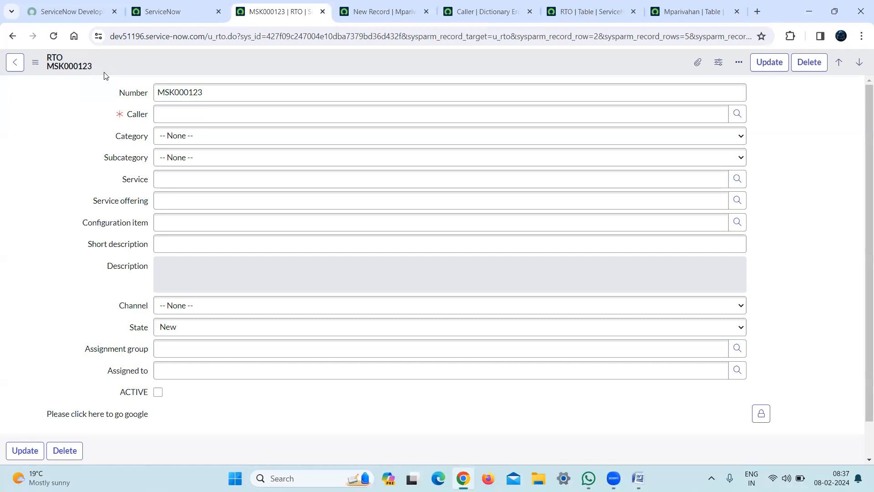
left_click(403, 5)
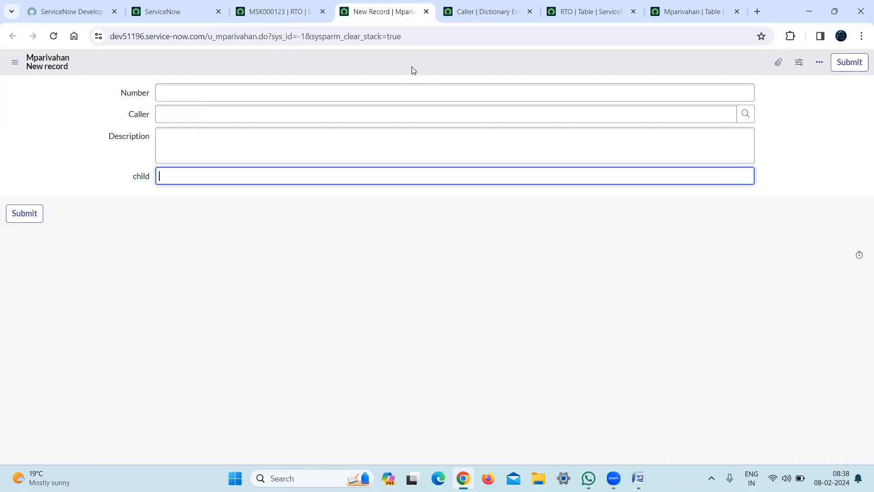
left_click(482, 11)
left_click(529, 12)
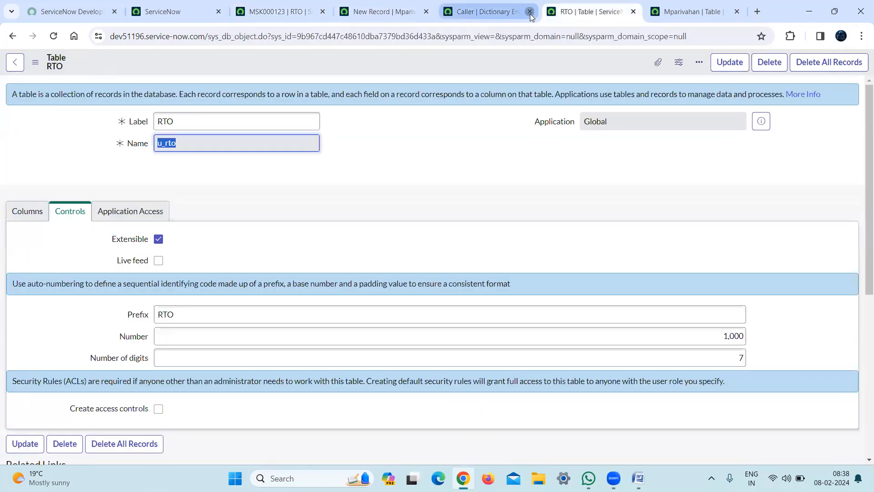
left_click(531, 13)
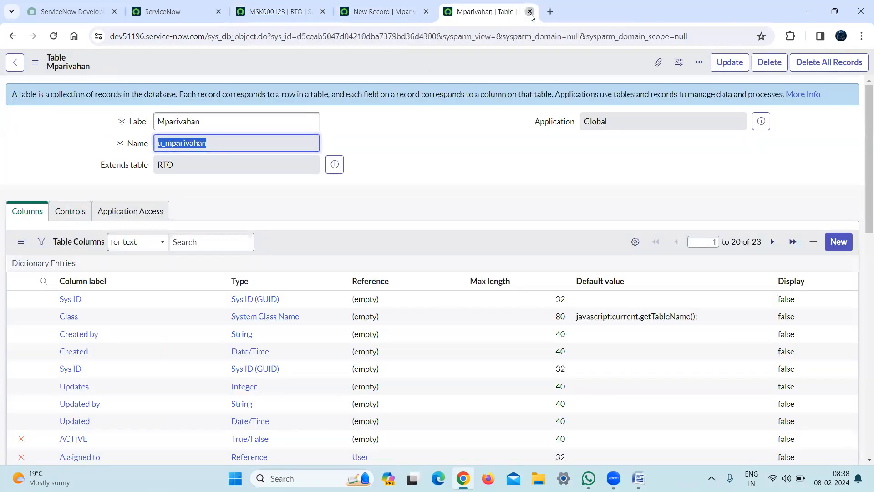
key("ctrl+w")
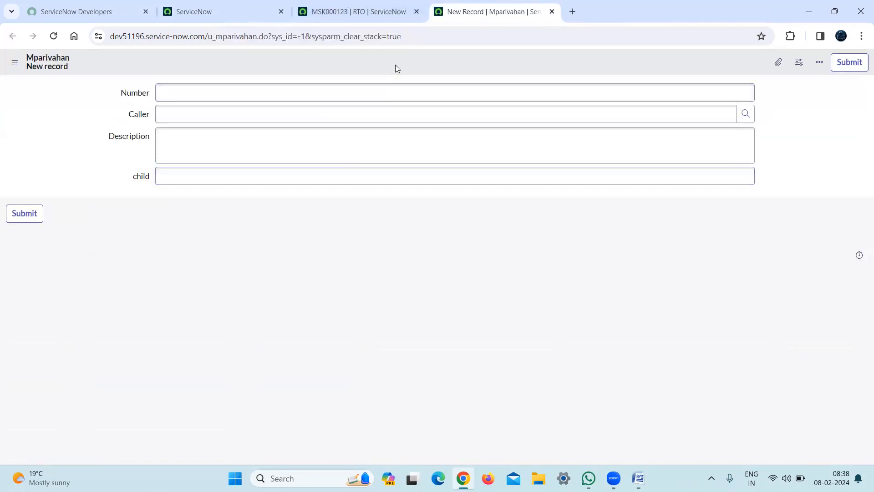
Step: Set the new Mparivahan record's Number to TEst2 and save the record
right_click(396, 65)
left_click(290, 96)
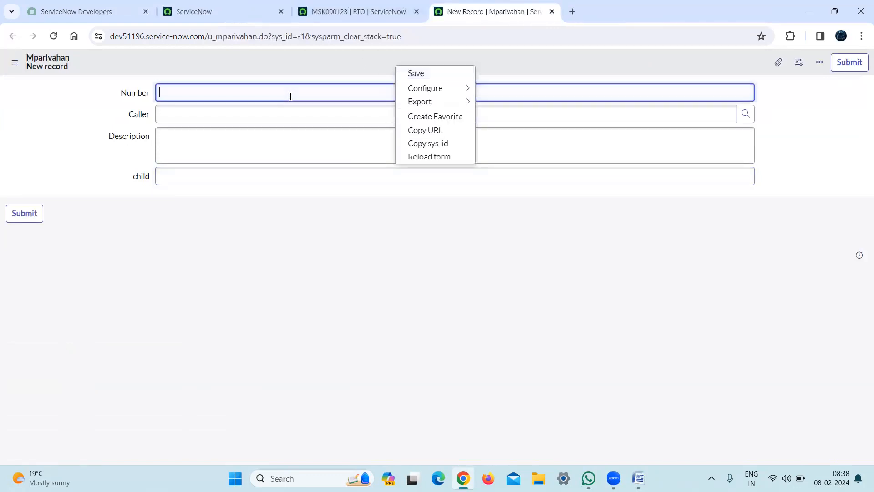
type("TEst2")
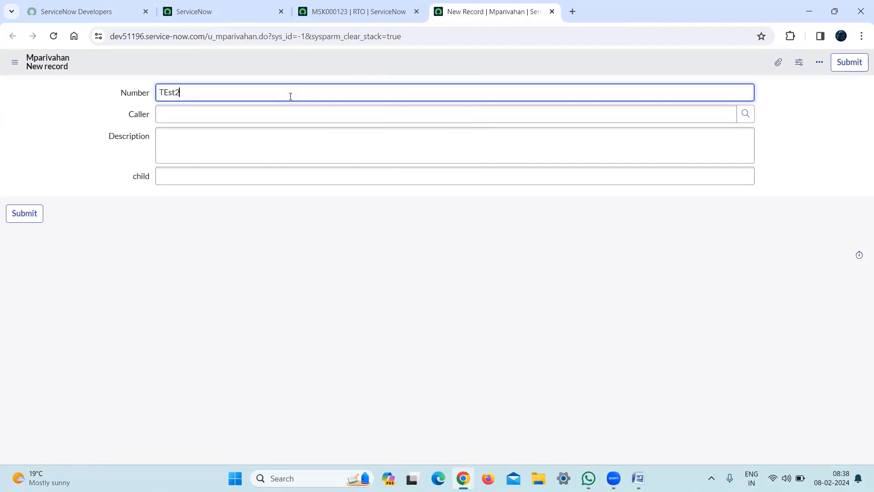
right_click(360, 65)
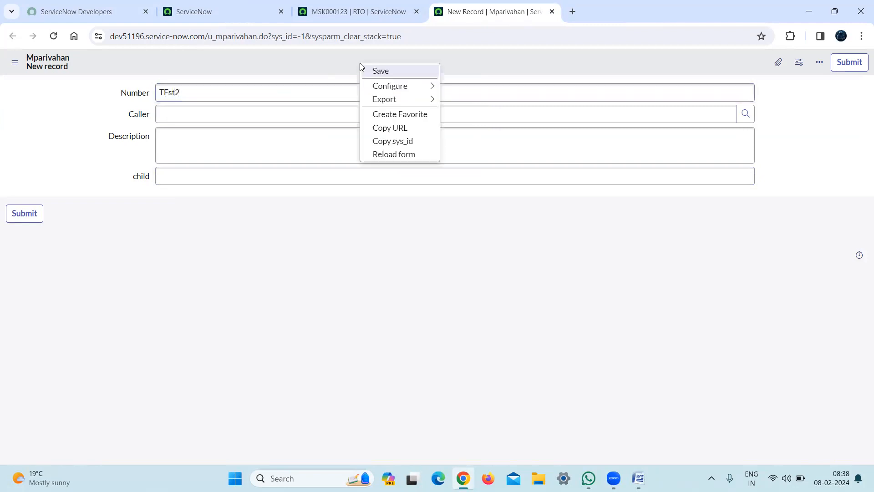
left_click(389, 76)
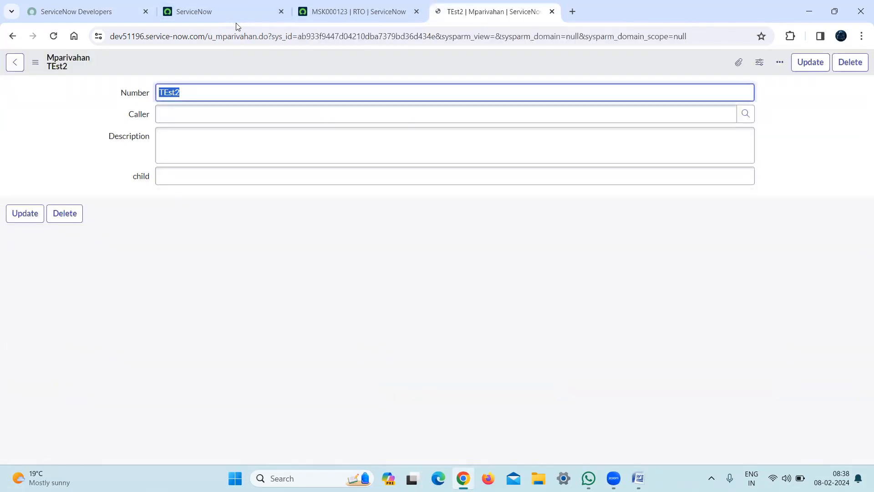
Step: Copy the table name u_rto from the MSK000123 record's URL and open the RTO records list with u_rto.list in the navigator
left_click(368, 3)
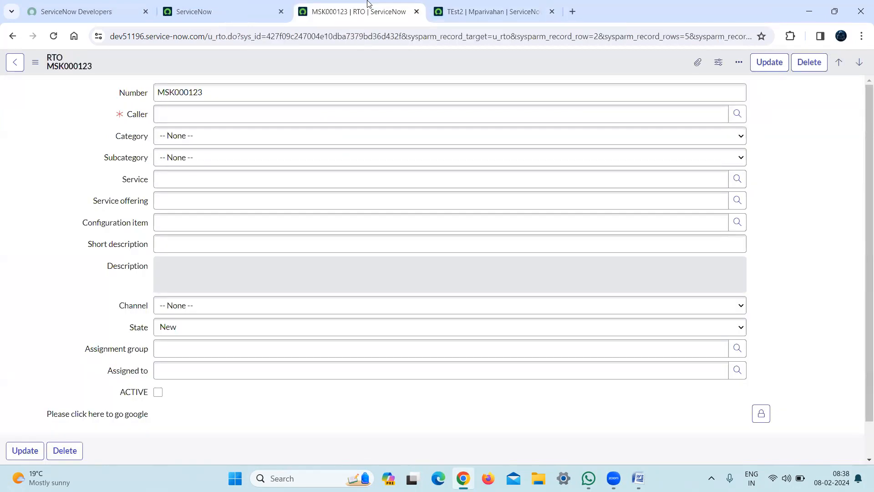
double_click(216, 36)
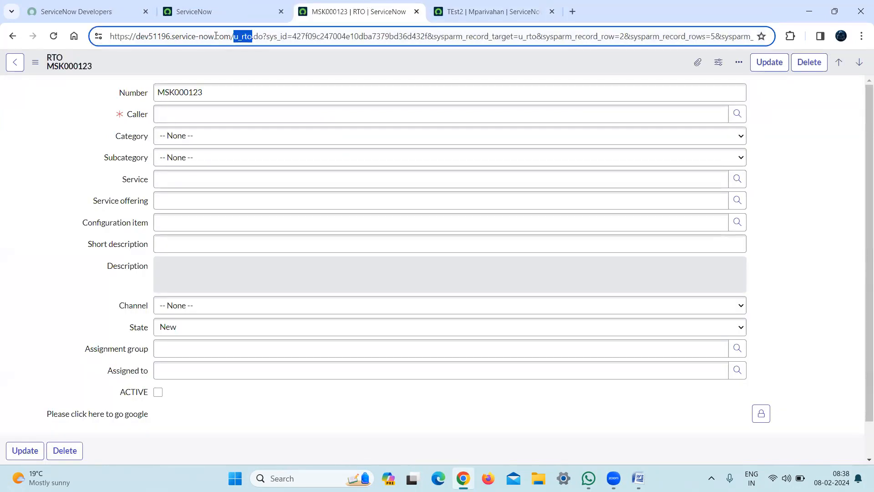
left_click(201, 12)
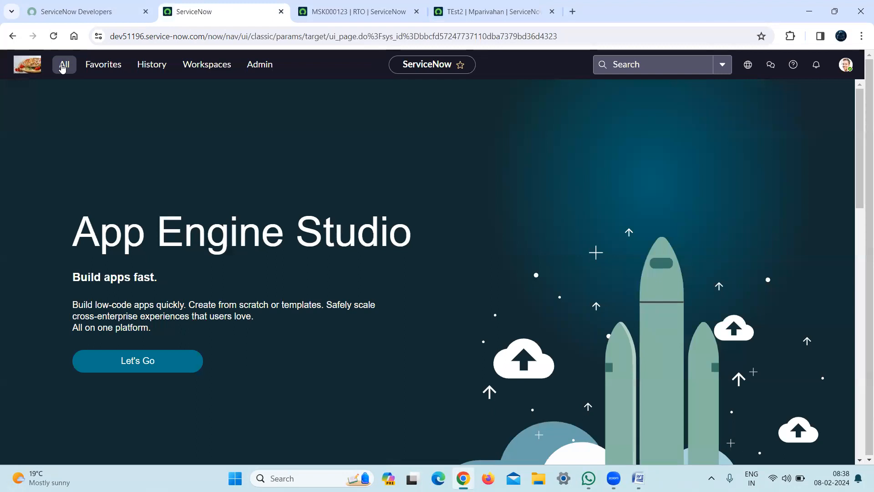
left_click(64, 66)
key("ctrl+v")
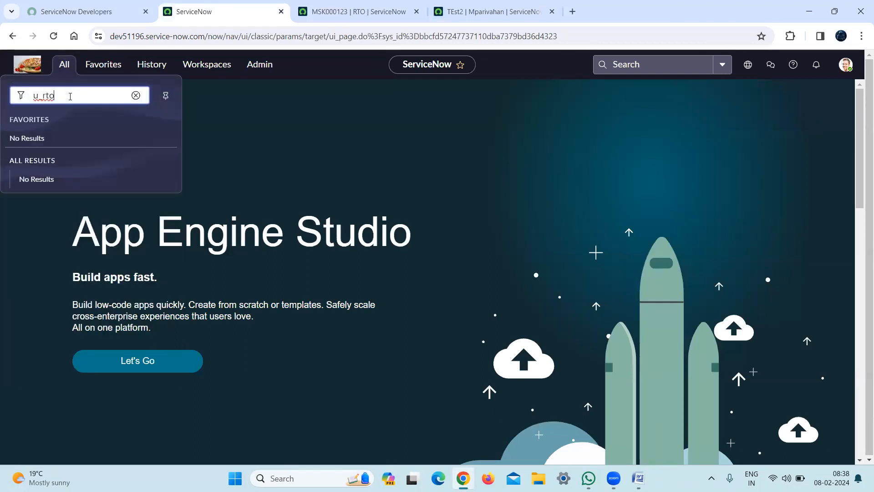
type(".list")
key("Return")
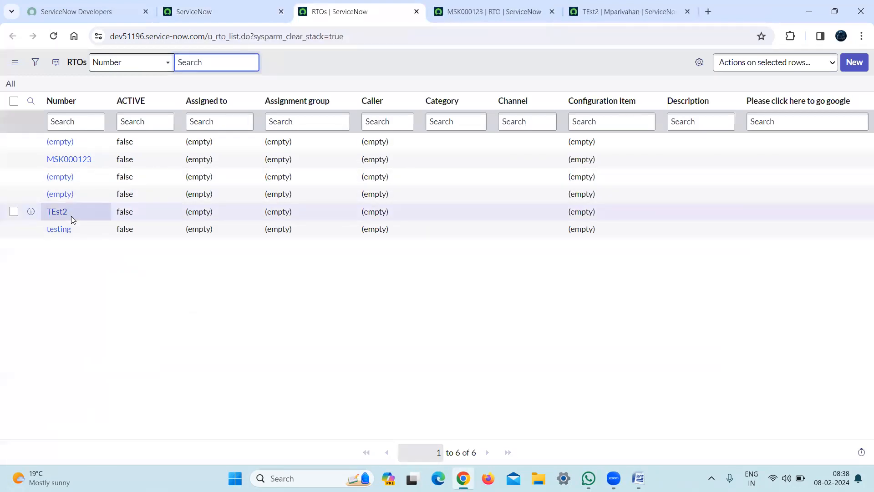
Step: Personalize the RTOs list columns so that only Class is selected
left_click(699, 62)
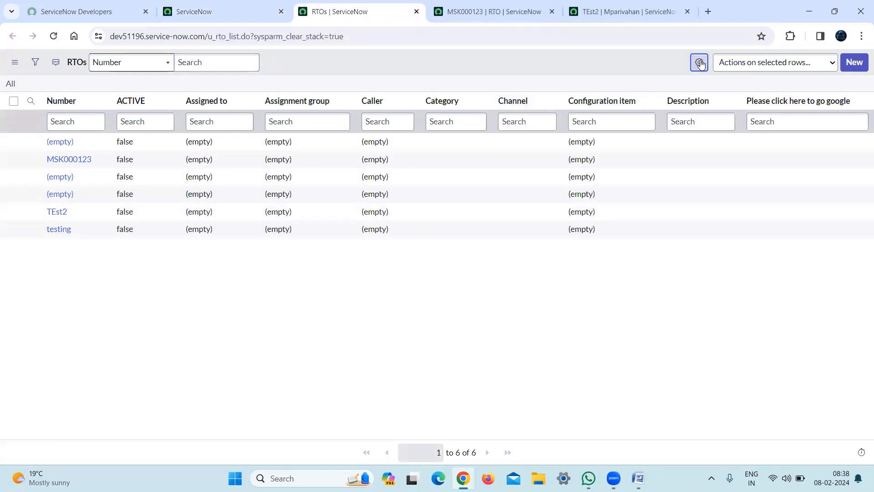
key("ctrl+f")
type("class")
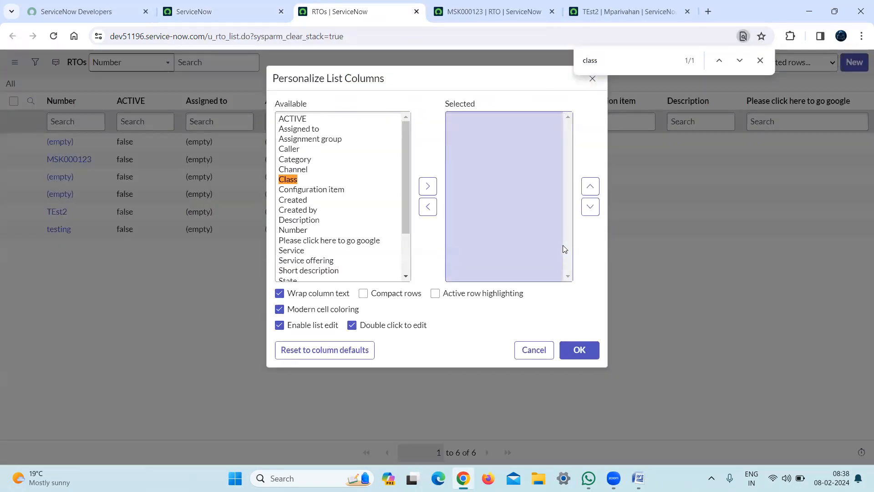
left_click(288, 180)
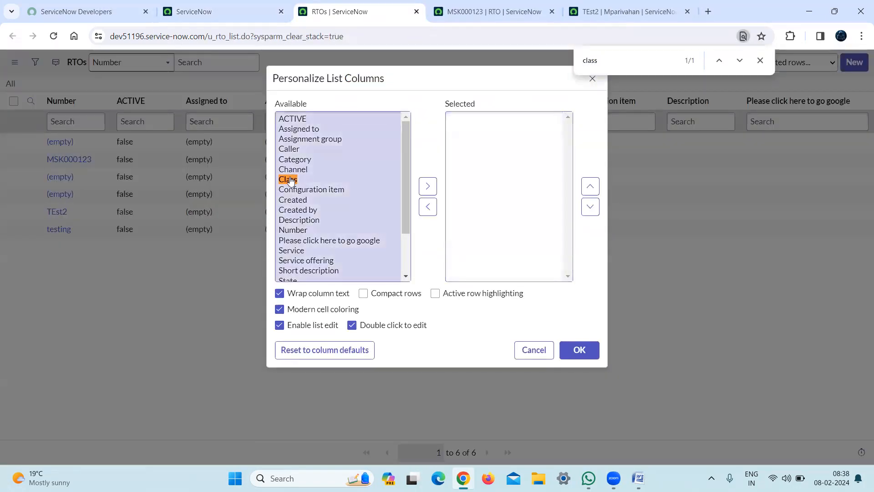
left_click(428, 186)
left_click(589, 349)
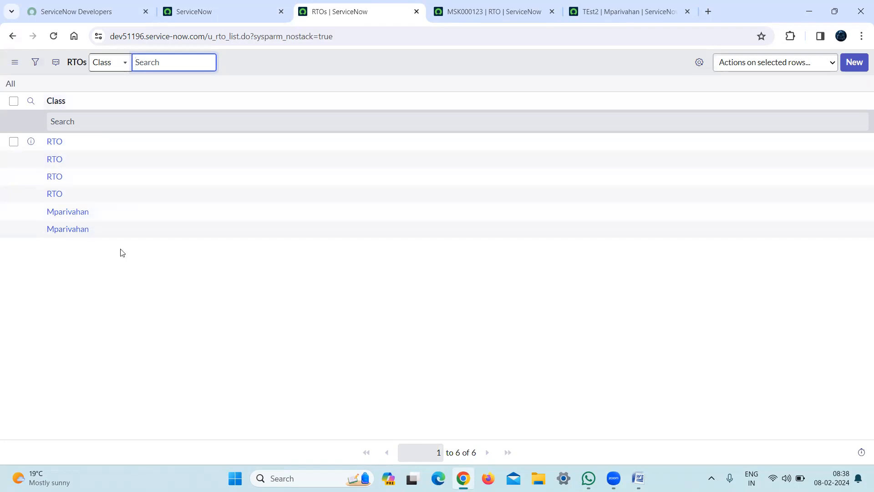
Step: Switch to the Word course outline to check topic 13, How to install plugins, and return to the browser
left_click(519, 5)
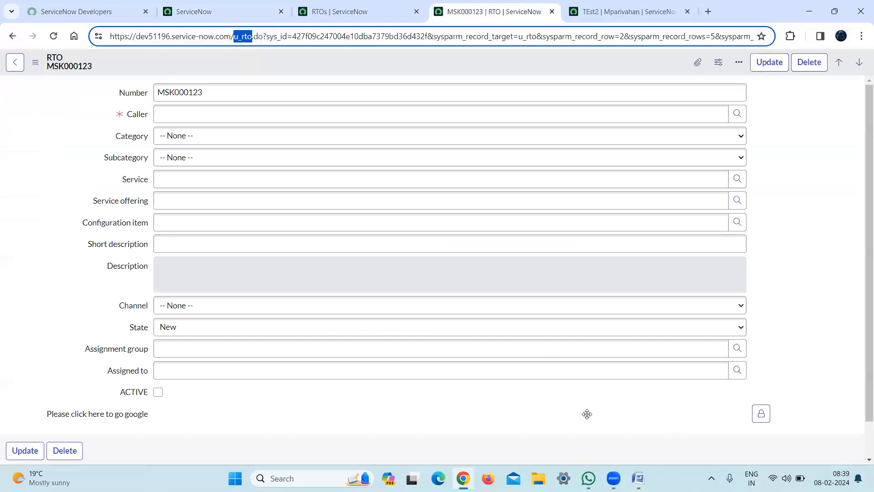
key("alt+Tab")
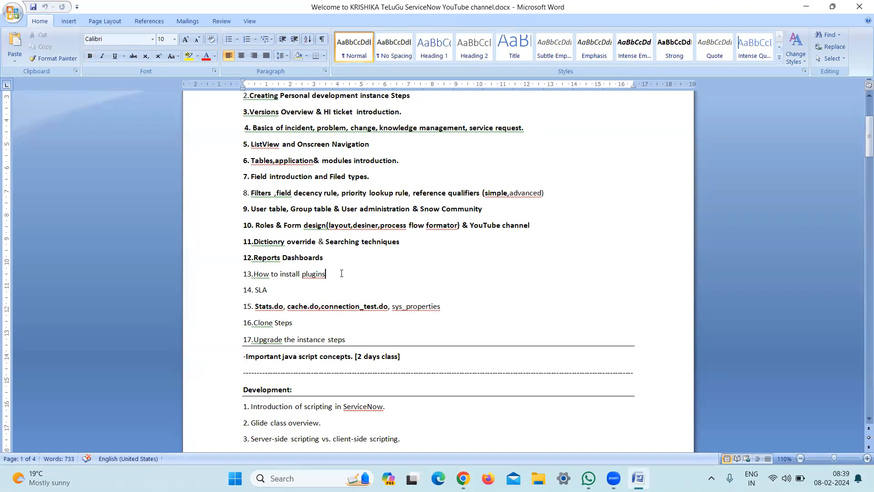
left_click_drag(342, 273, 247, 275)
left_click(247, 275)
key("alt+Tab")
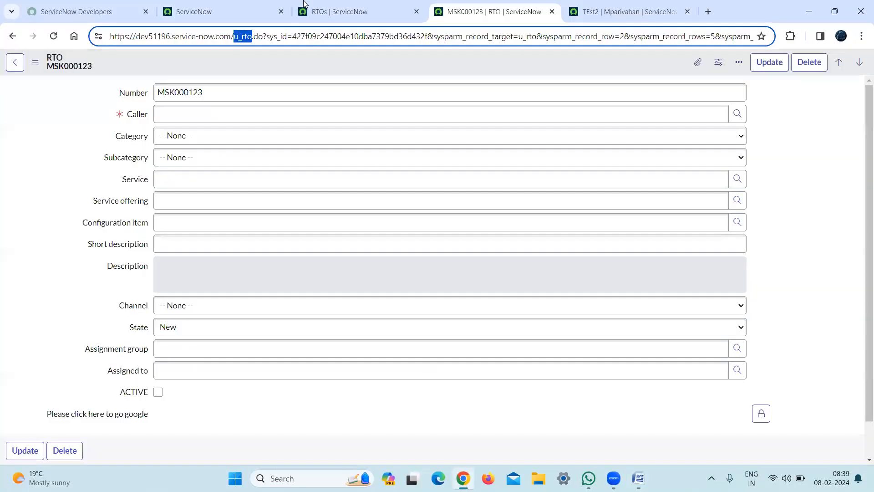
Step: Close the RTOs list, MSK000123 record and TEst2 record tabs
left_click(378, 12)
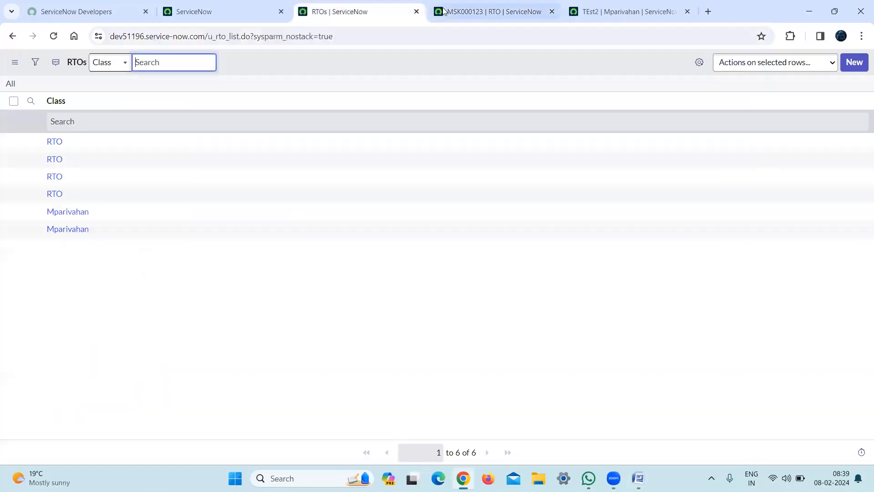
left_click(418, 12)
left_click(418, 13)
left_click(417, 13)
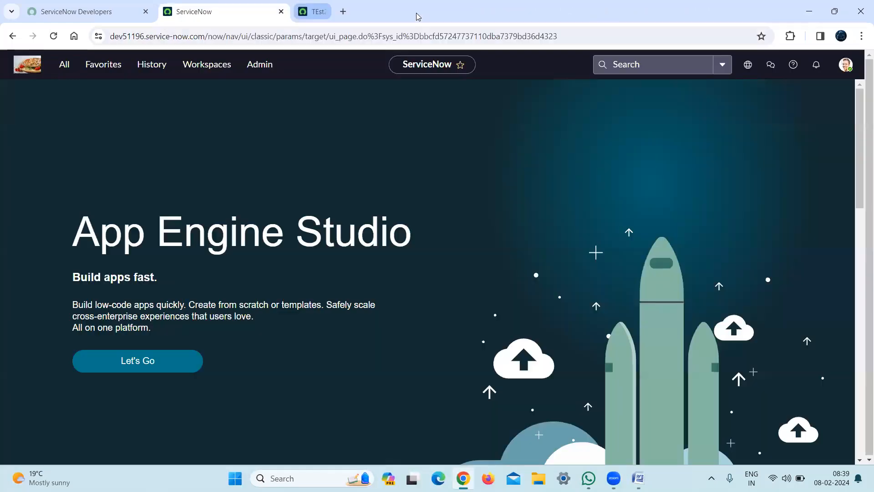
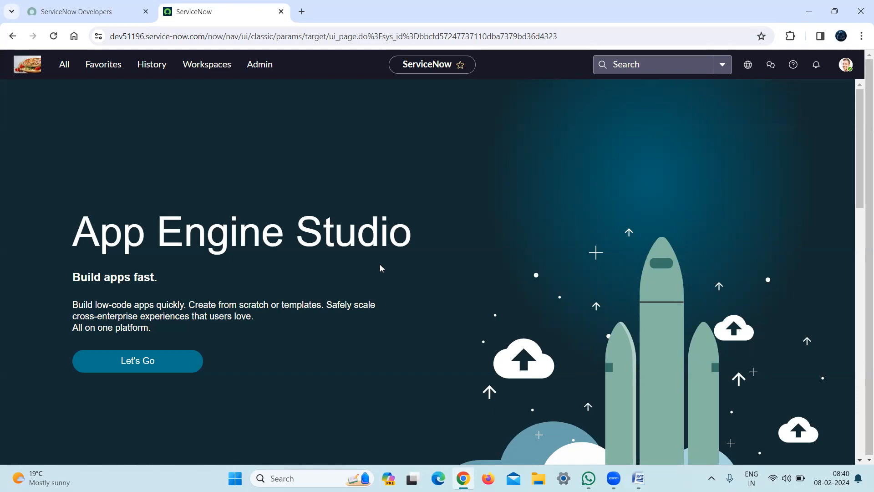
Step: Search Google in a new tab for "how to install the chinese language in servicenow"
left_click(301, 11)
left_click(314, 36)
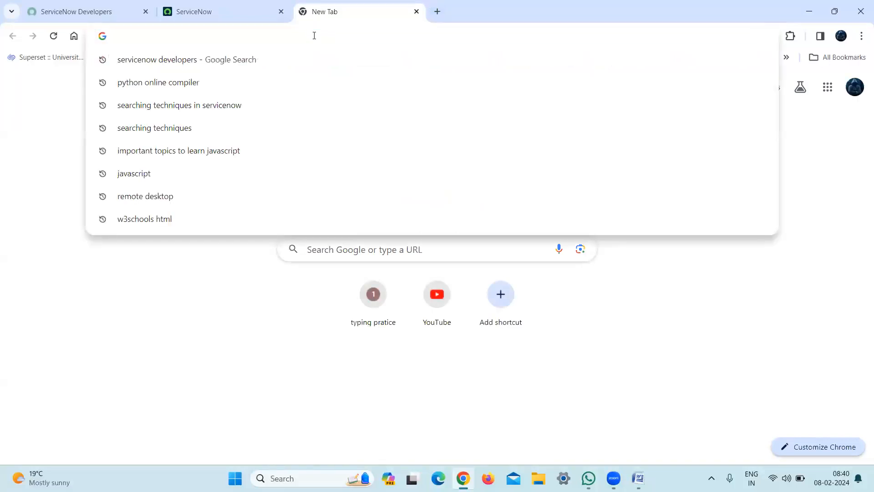
type("how to install the chines lana")
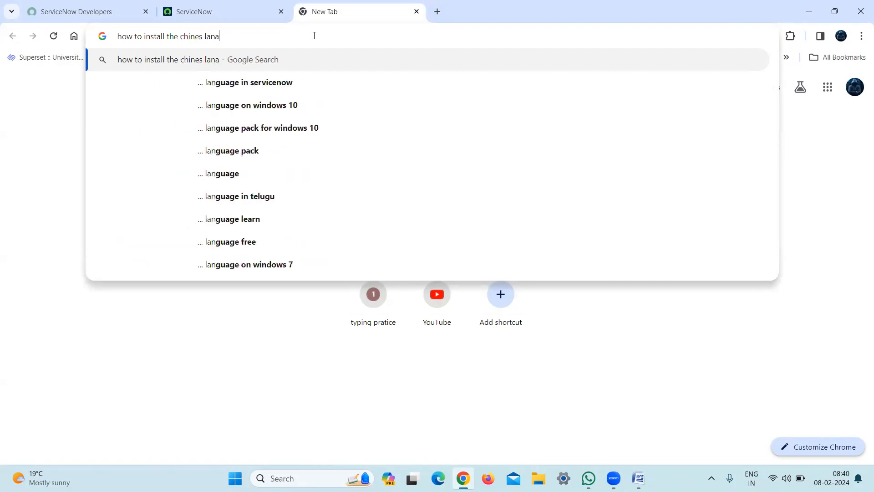
type("guage in ser")
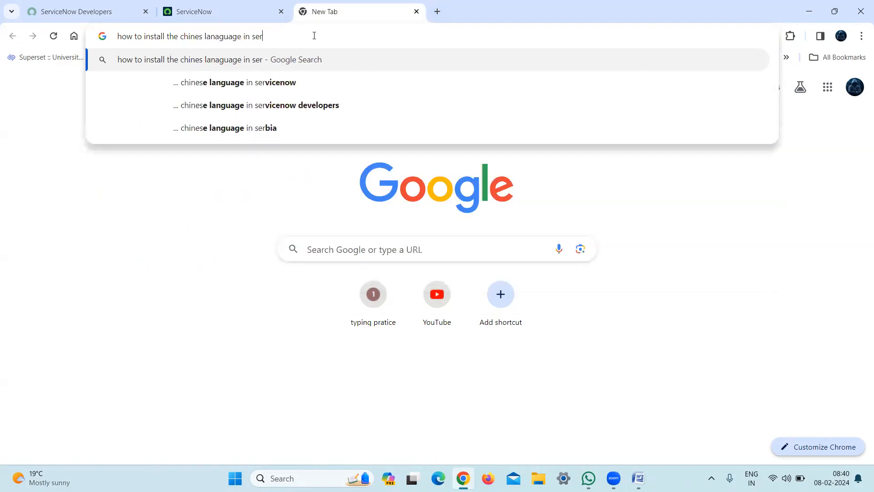
key("Down")
key("Return")
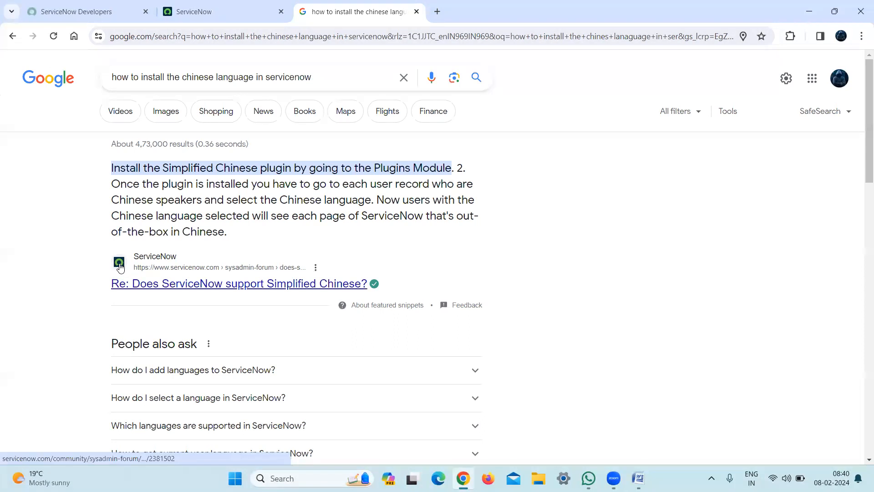
Step: Look through the search results and open the ServiceNow documentation page "Activate a language" in its own tab
scroll(862, 246, "down", 9)
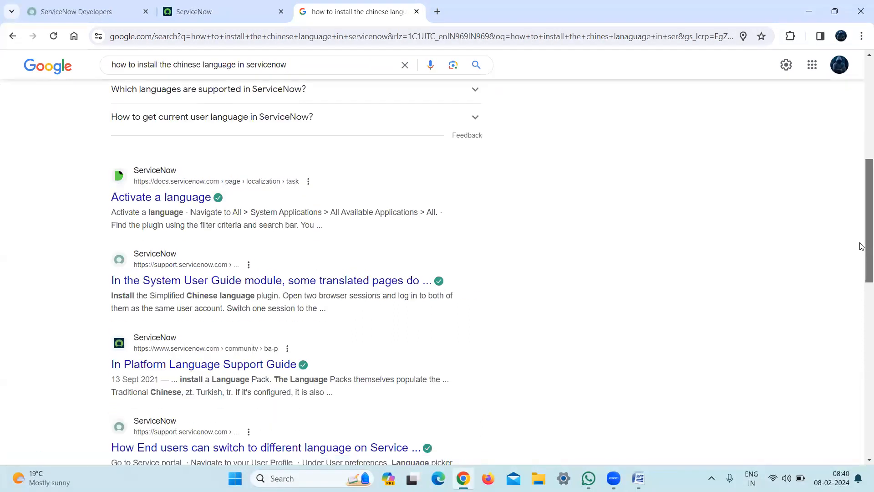
scroll(862, 254, "up", 1)
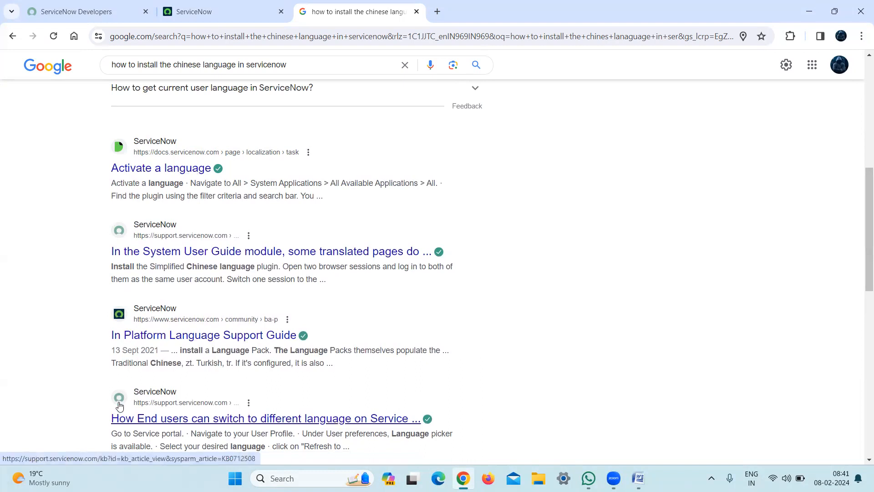
left_click_drag(864, 230, 862, 291)
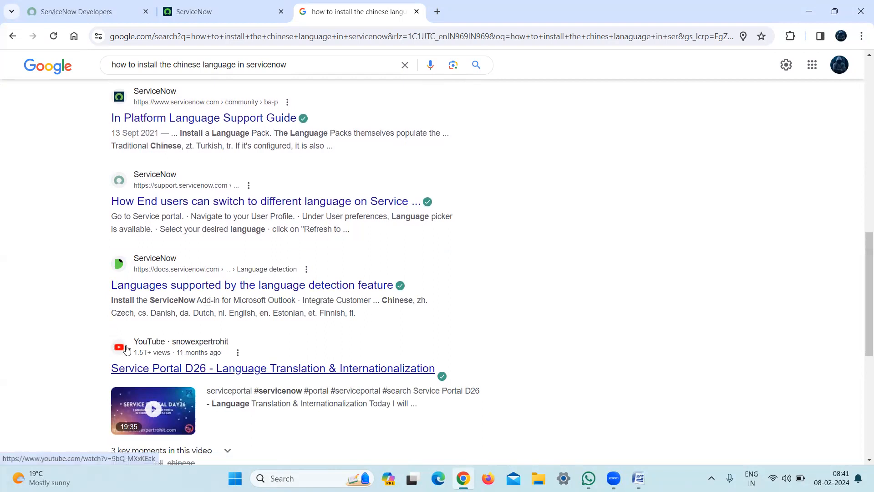
left_click_drag(867, 244, 866, 362)
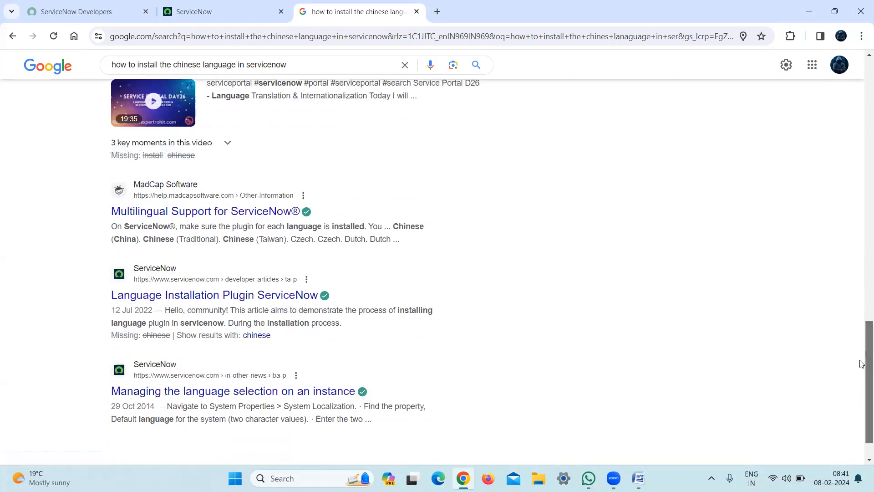
scroll(861, 364, "down", 3)
scroll(860, 319, "up", 20)
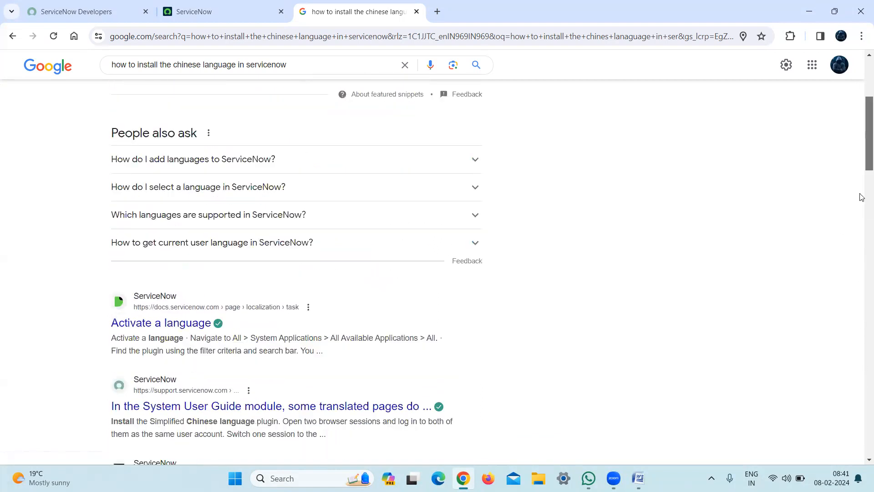
scroll(861, 201, "down", 1)
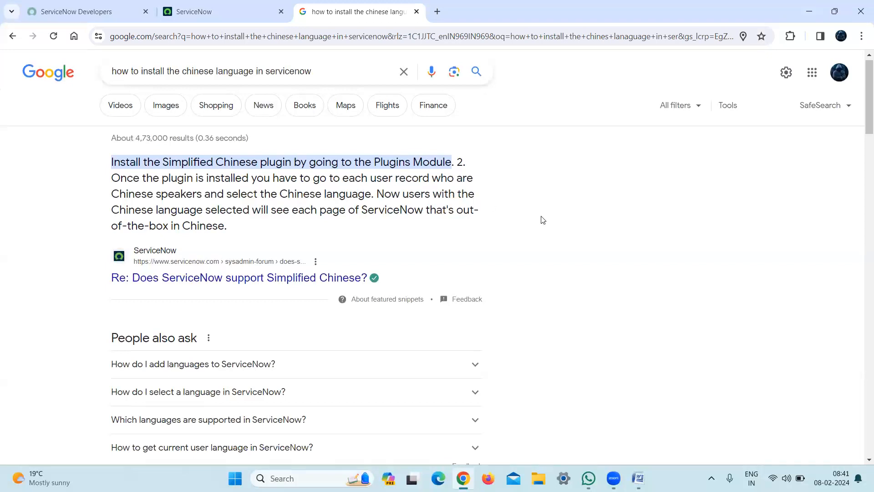
left_click_drag(862, 106, 862, 178)
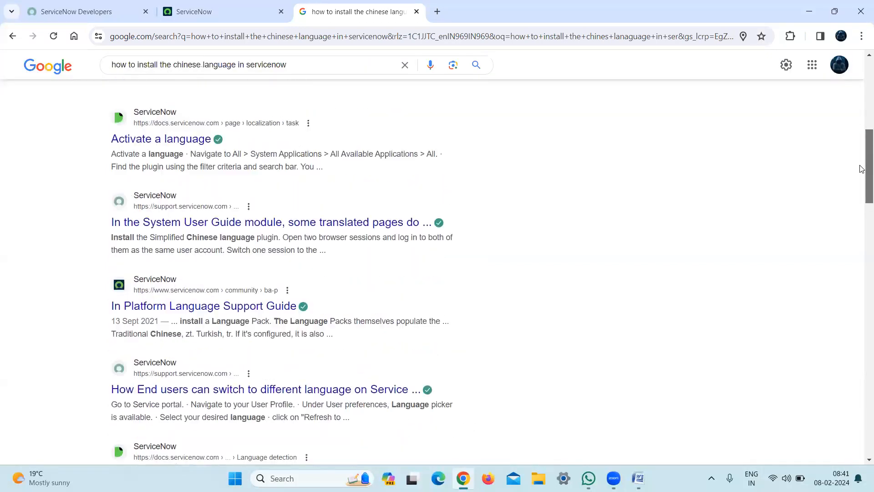
middle_click(180, 152)
left_click(465, 4)
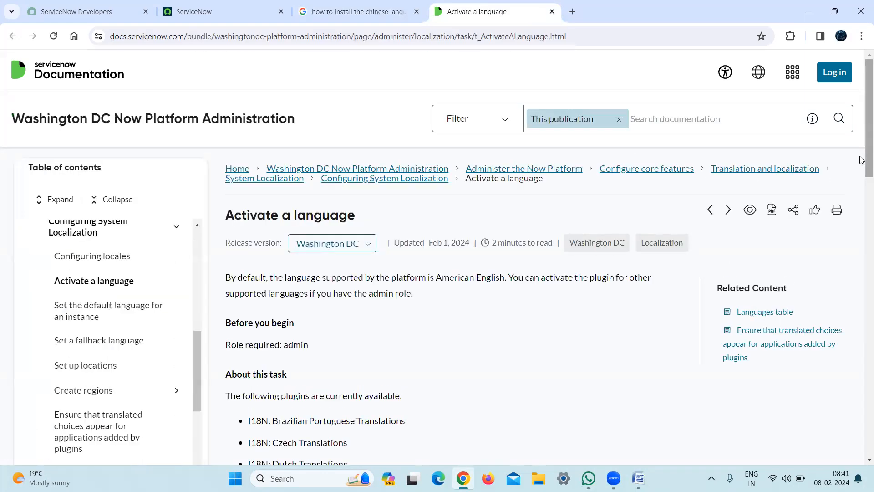
Step: Examine the language activation page for the default language, the required role and the available translation plugins, including Simplified Chinese
scroll(861, 164, "down", 2)
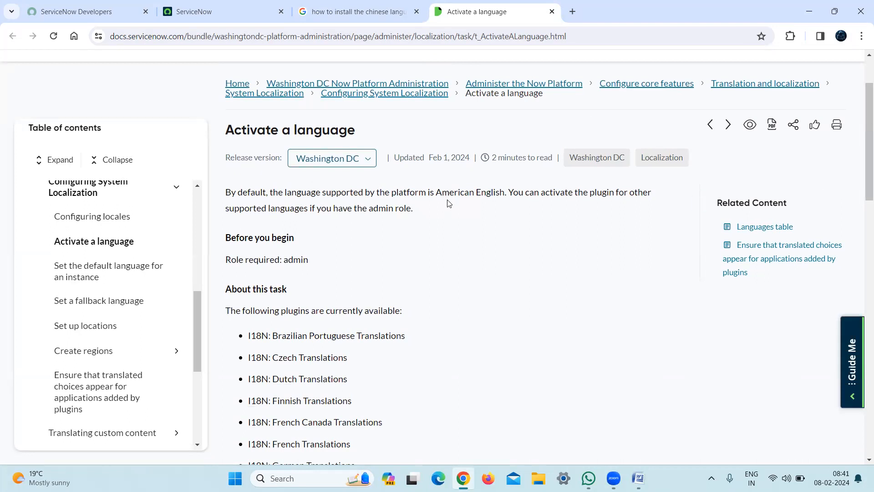
double_click(483, 195)
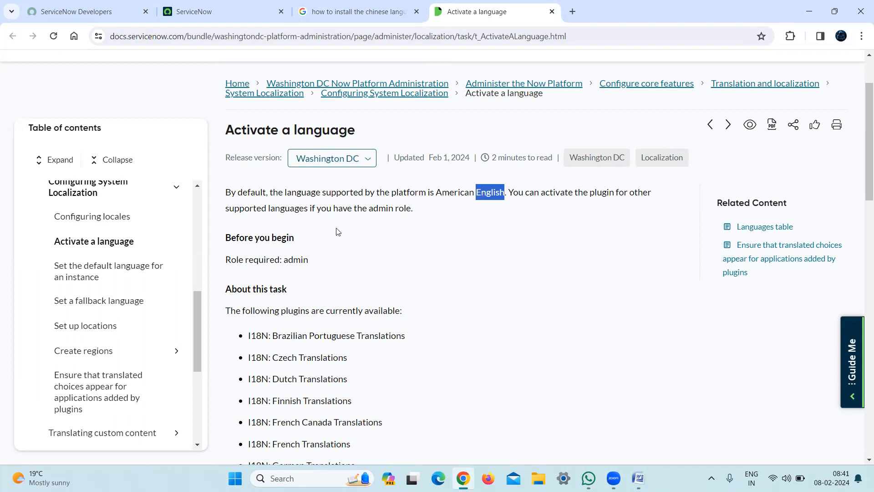
left_click(422, 215)
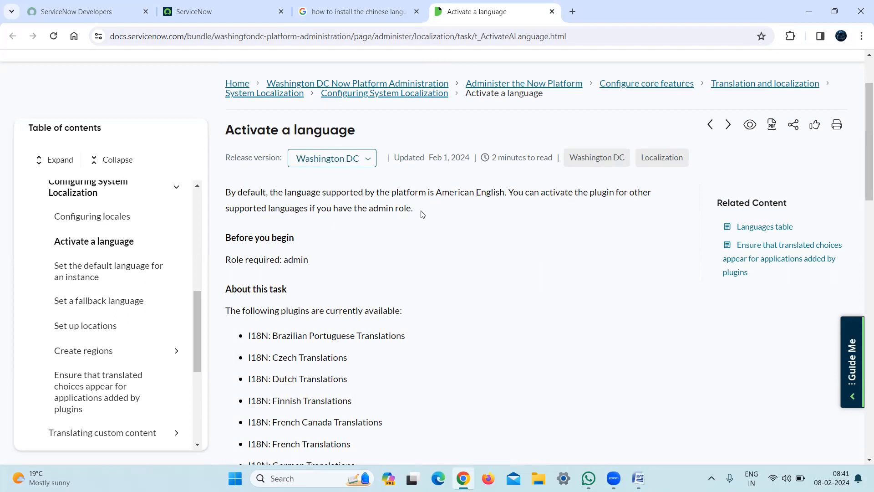
scroll(861, 207, "down", 2)
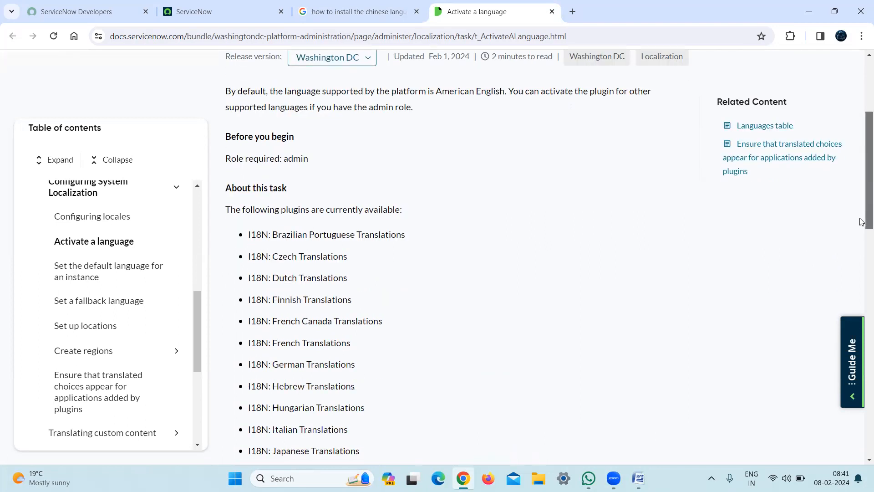
double_click(300, 157)
scroll(859, 173, "down", 2)
mouse_move(860, 183)
left_mouse_down()
mouse_move(859, 194)
mouse_move(862, 180)
left_mouse_up()
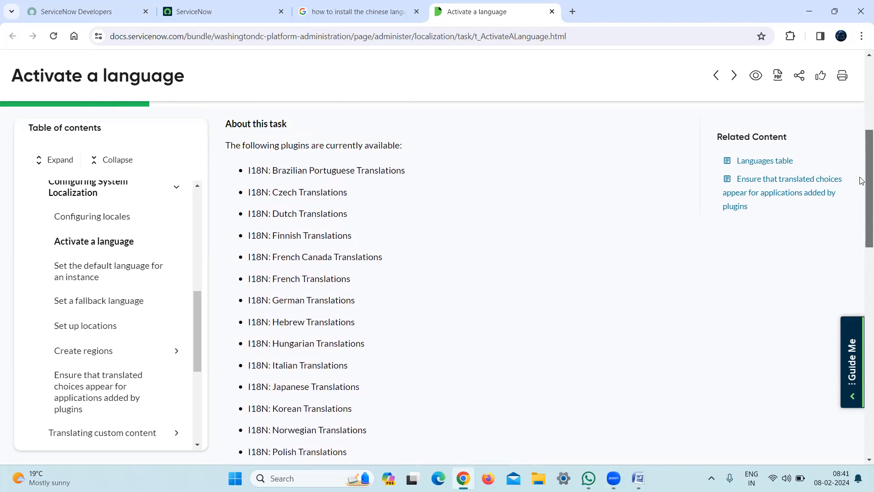
left_click_drag(862, 180, 862, 264)
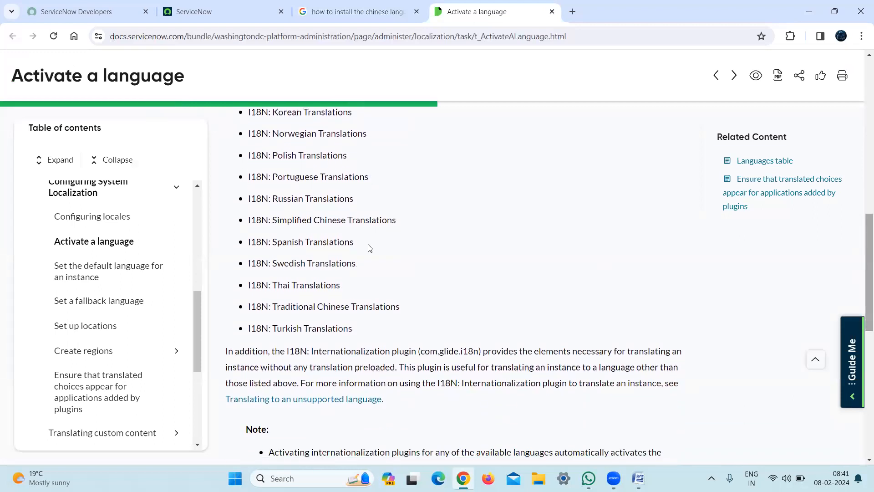
double_click(295, 223)
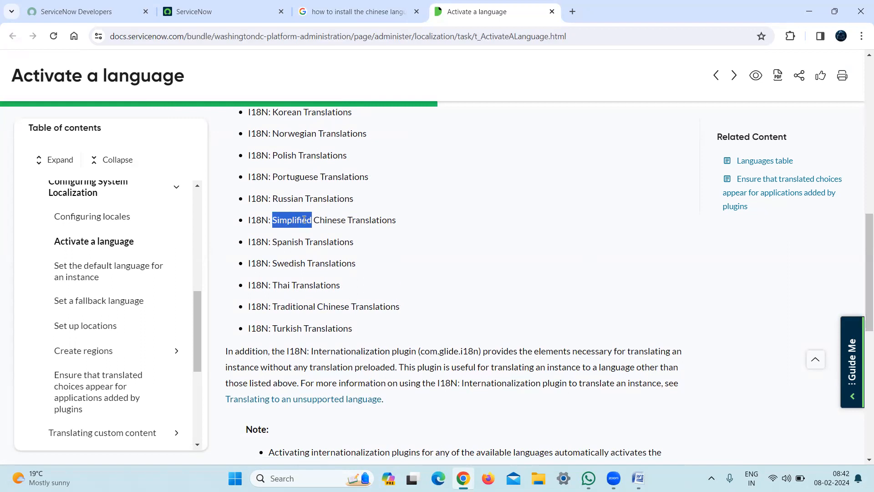
left_click_drag(866, 301, 860, 303)
scroll(861, 308, "down", 3)
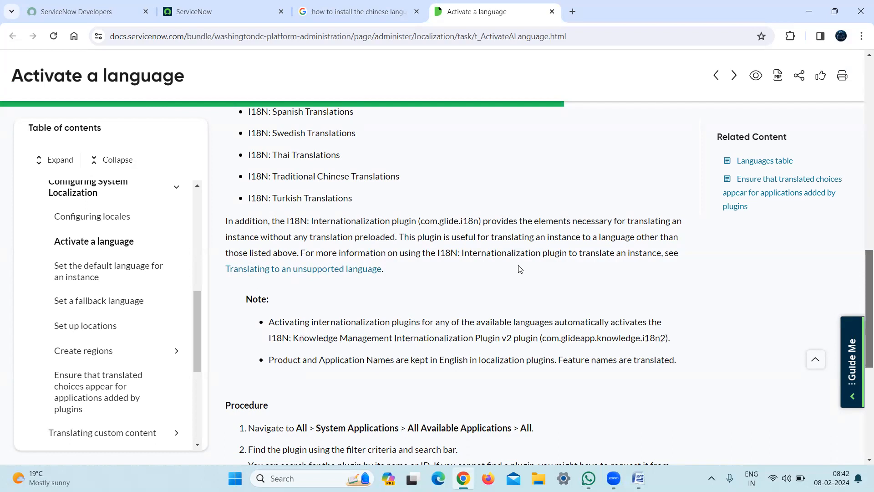
Step: Copy the plugin name Internationalization from the documentation and open the System Definition Plugins page in the ServiceNow instance
double_click(333, 222)
key("ctrl+c")
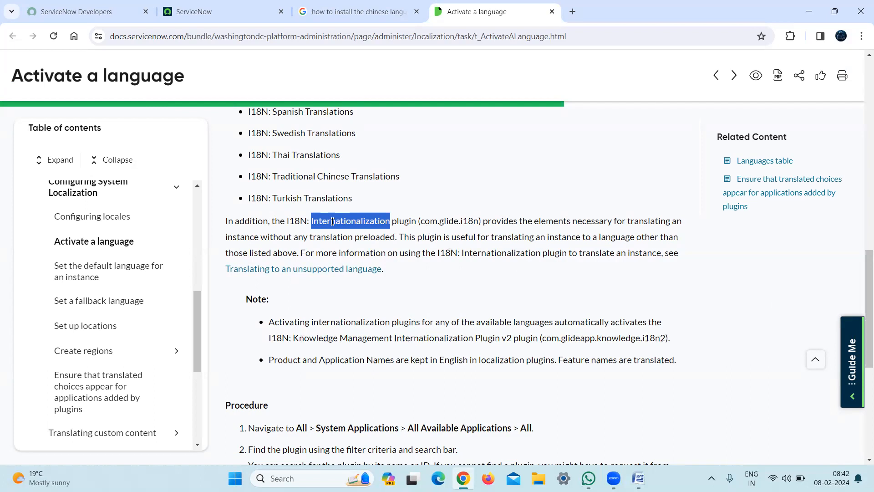
left_click(226, 4)
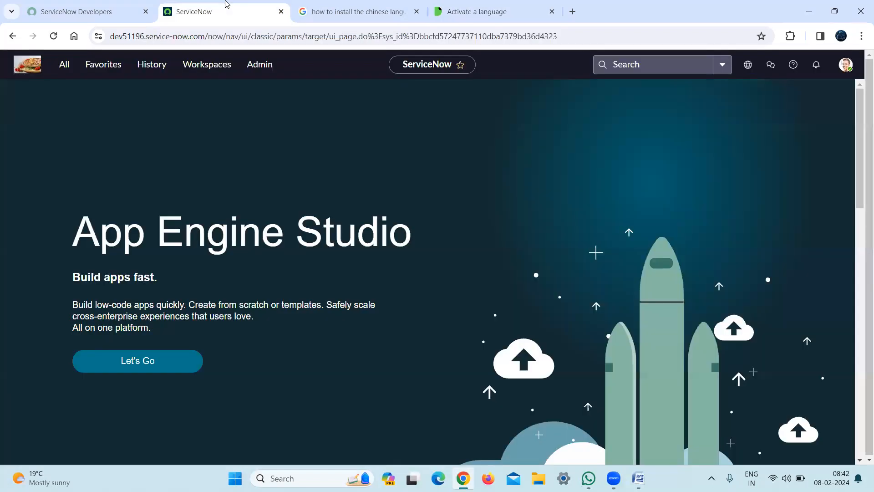
left_click(62, 65)
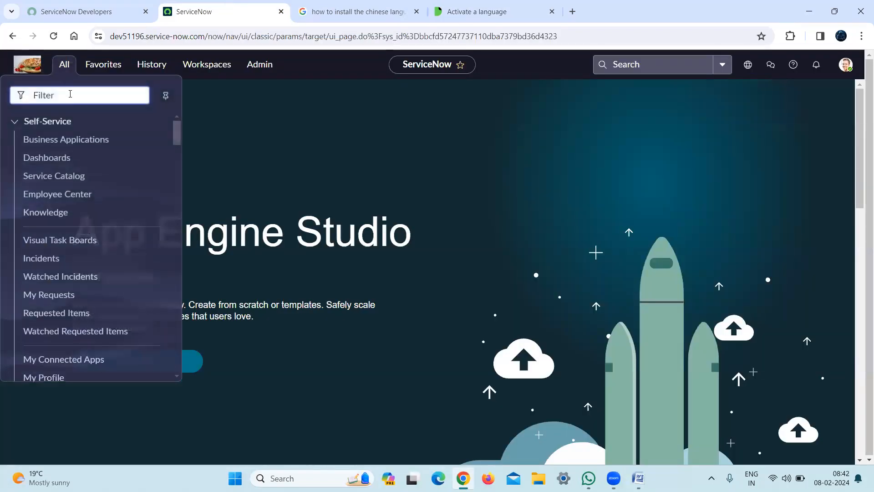
type("plugins")
left_click(38, 202)
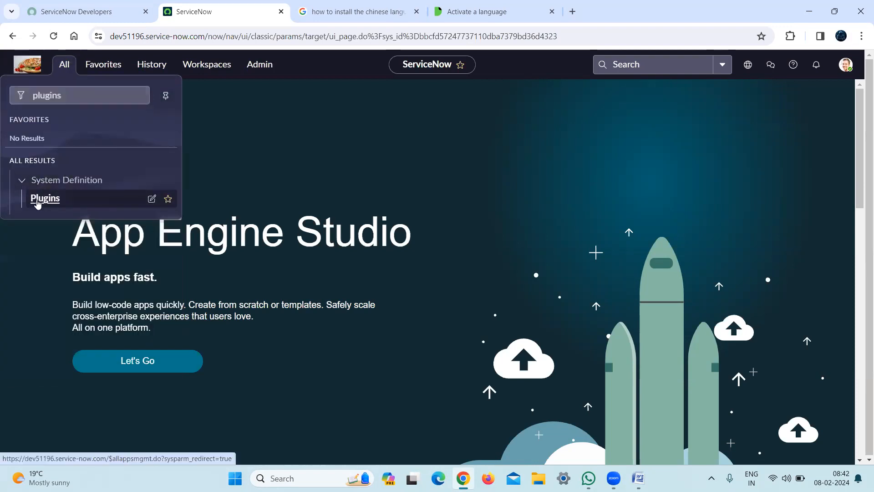
left_click(352, 6)
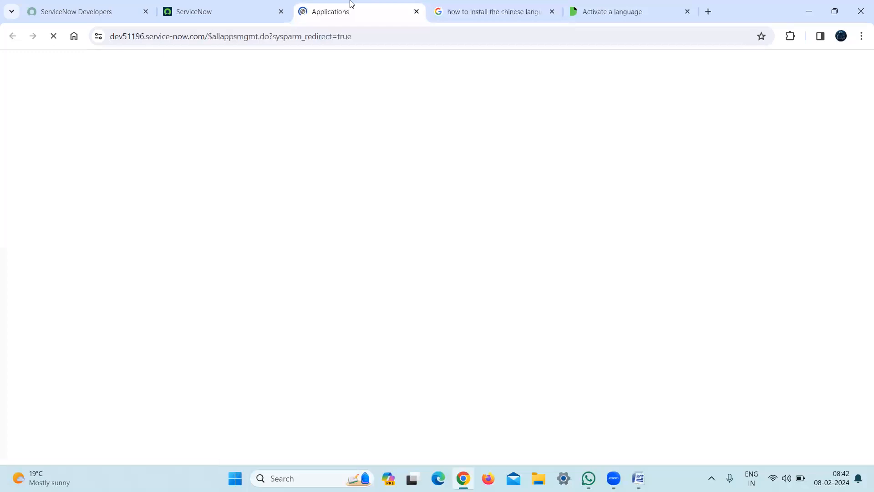
left_click(605, 6)
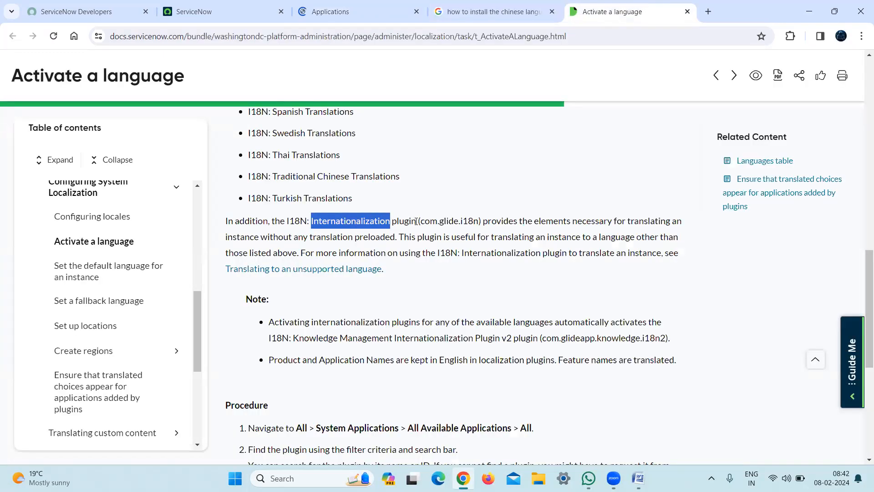
left_click(333, 4)
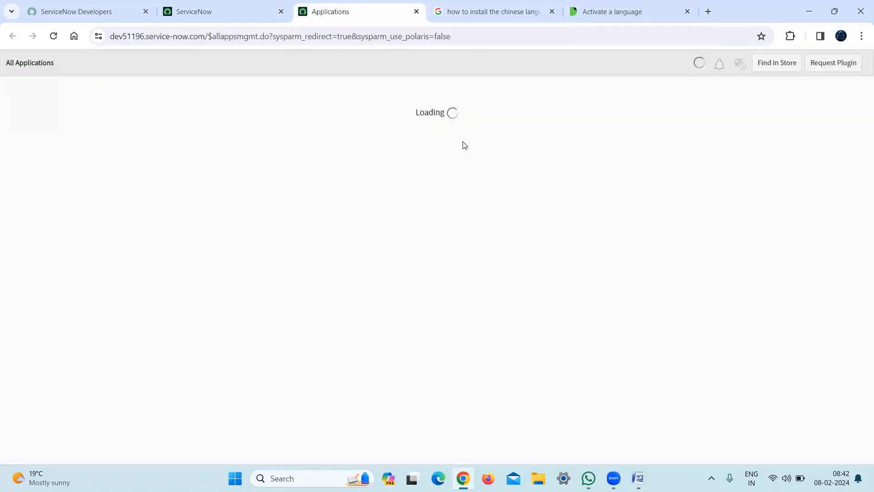
left_click(537, 10)
left_click(631, 4)
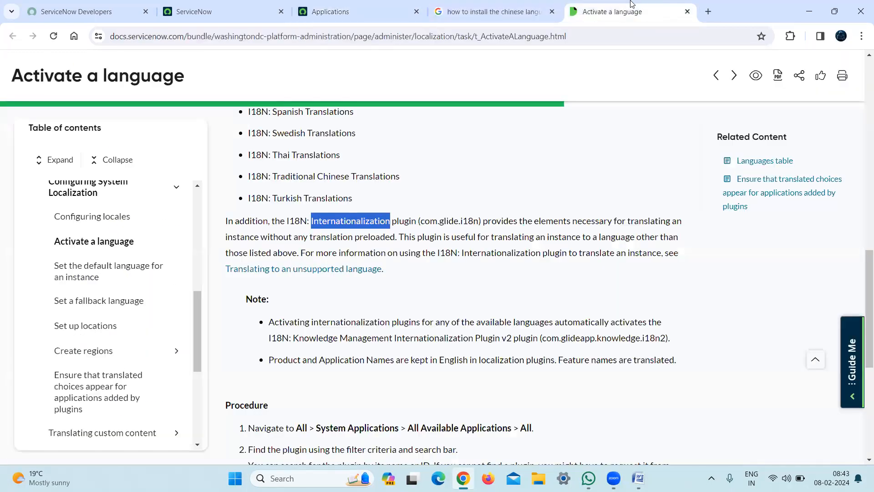
left_click(345, 4)
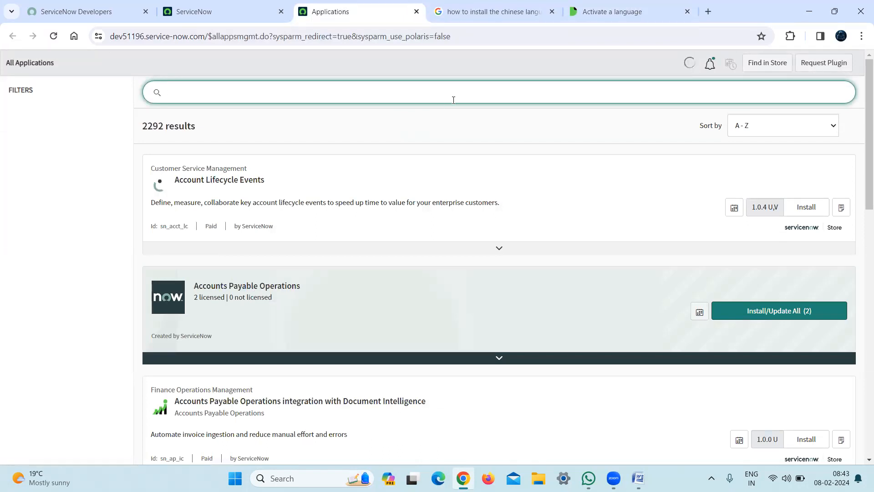
Step: Copy the plugin name Internationalization again from the documentation page and search the instance's application list for it
type("u_rto")
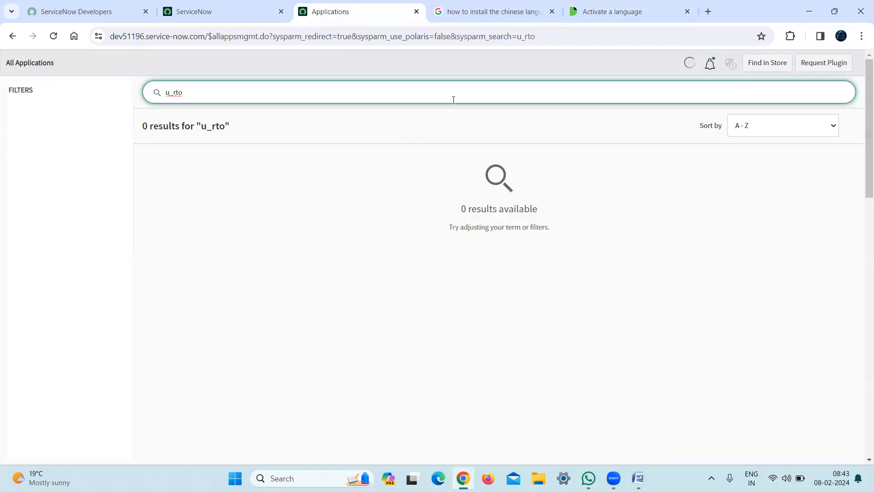
key("ctrl+z")
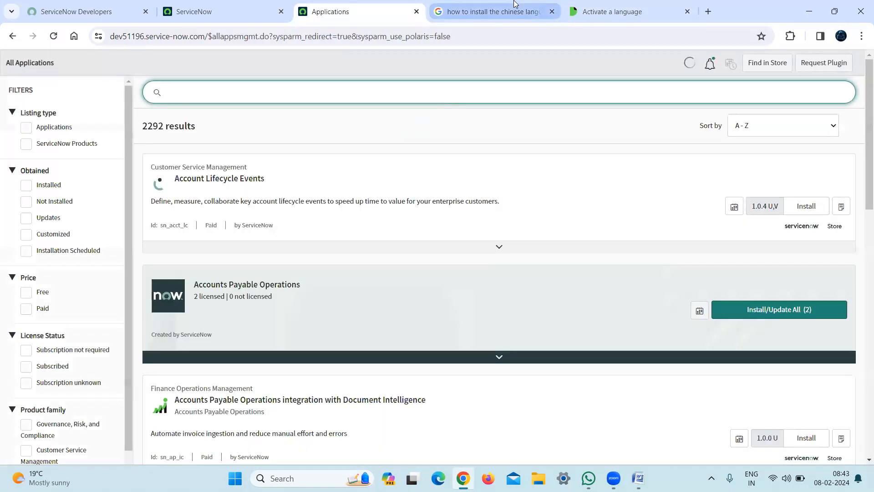
left_click(516, 6)
left_click(618, 5)
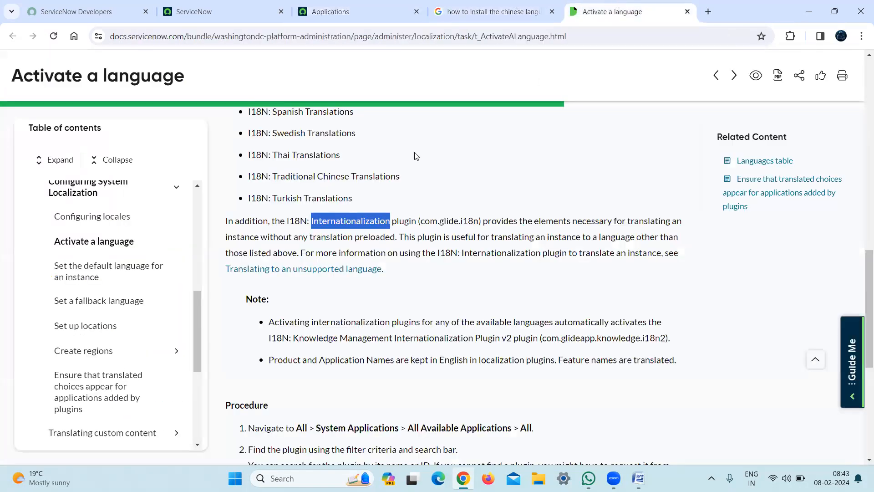
left_click(338, 6)
key("ctrl+v")
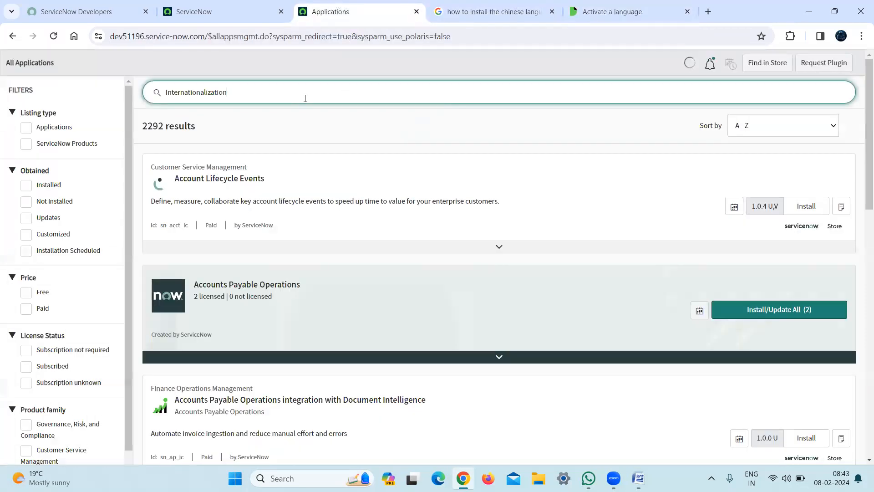
key("Return")
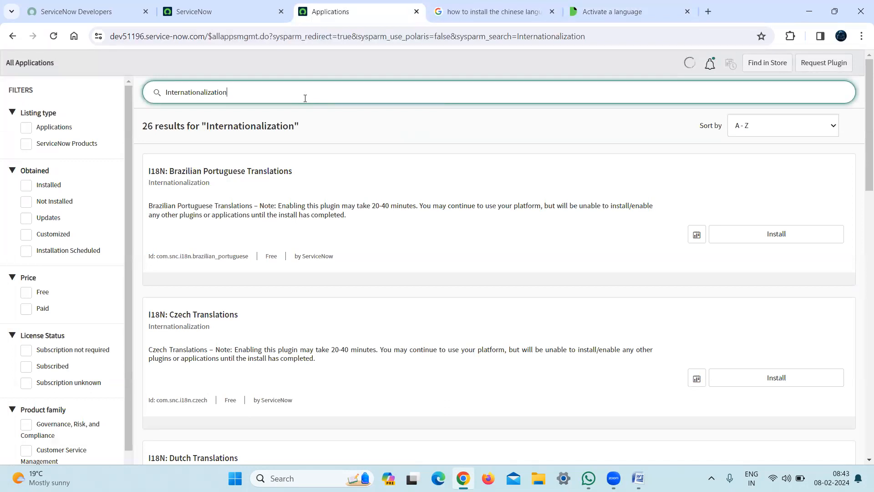
Step: Try to locate the Chinese plugin by adding "ch" to the application search and finding "chi" within the page
left_click_drag(862, 178, 861, 238)
type("ch")
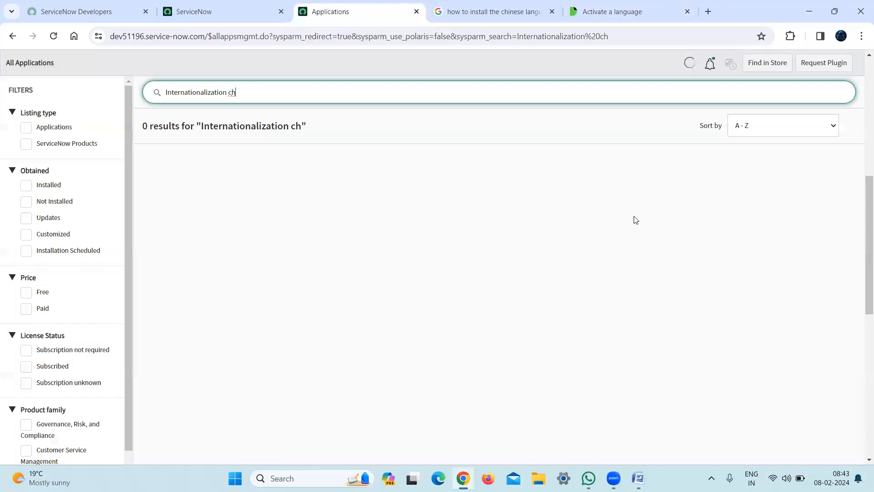
key("BackSpace")
key("BackSpace")
key("BackSpace")
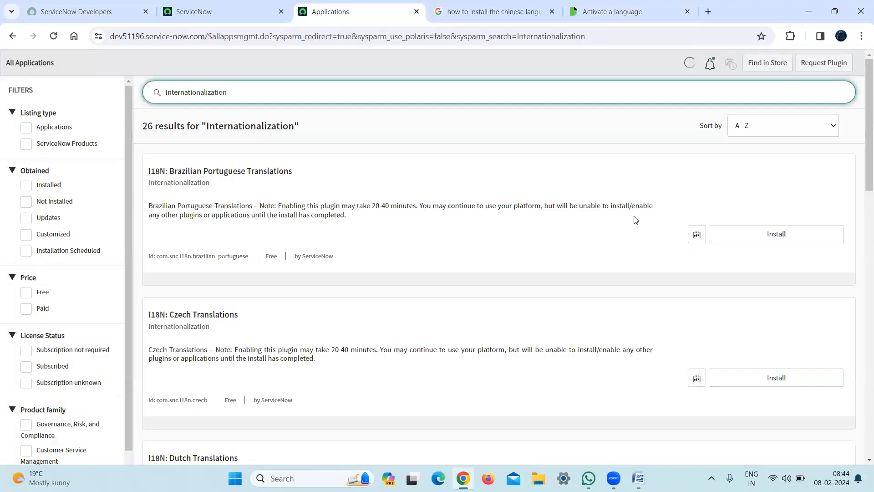
key("ctrl+f")
type("chi")
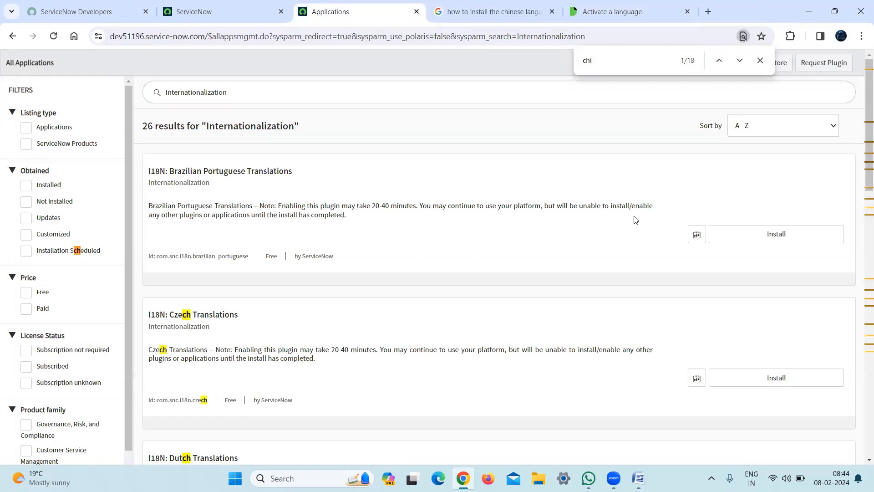
key("BackSpace")
key("BackSpace")
Step: Install the I18N: Internationalization plugin by activating it, and reload the form once the activation is complete
scroll(861, 216, "down", 2)
scroll(861, 215, "down", 7)
scroll(861, 310, "down", 9)
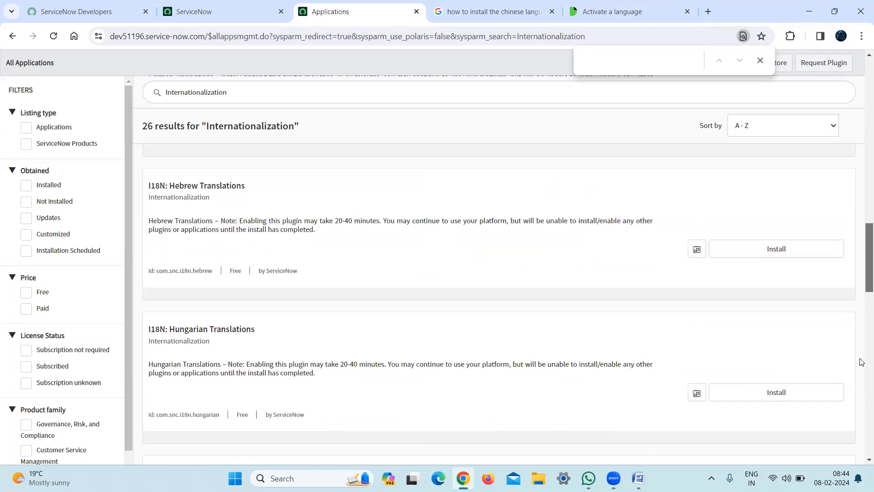
scroll(860, 375, "down", 4)
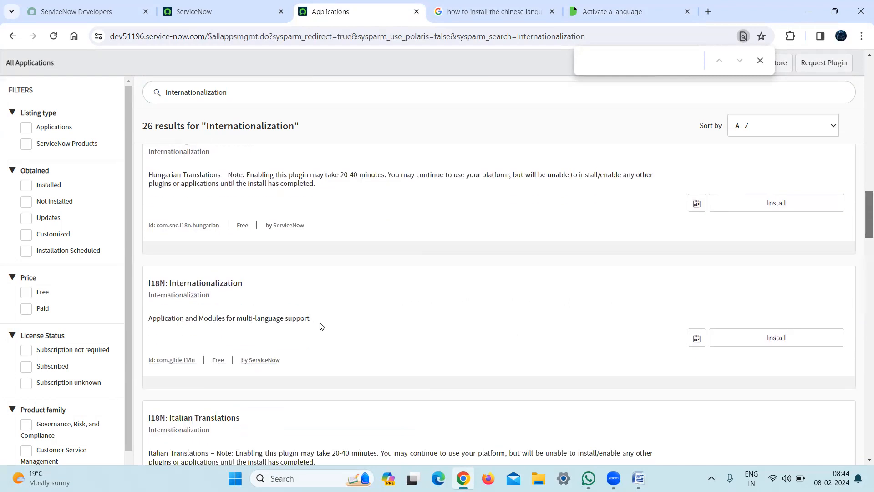
left_click(789, 343)
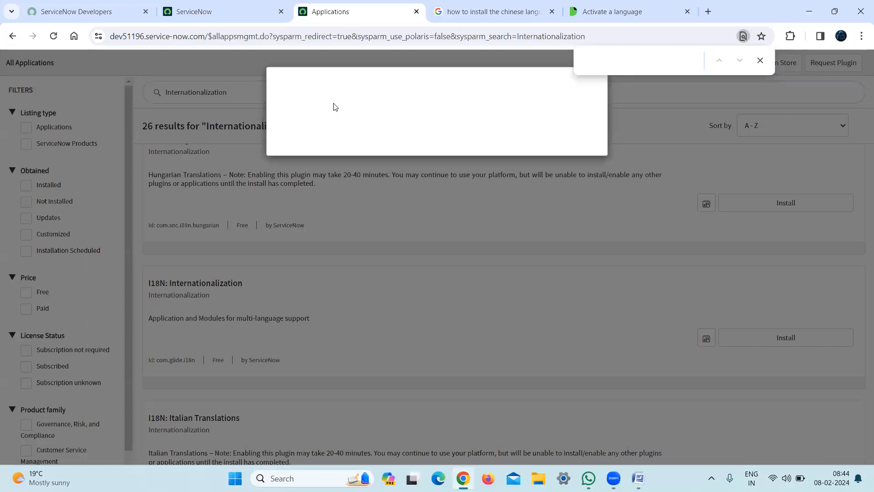
left_click(763, 65)
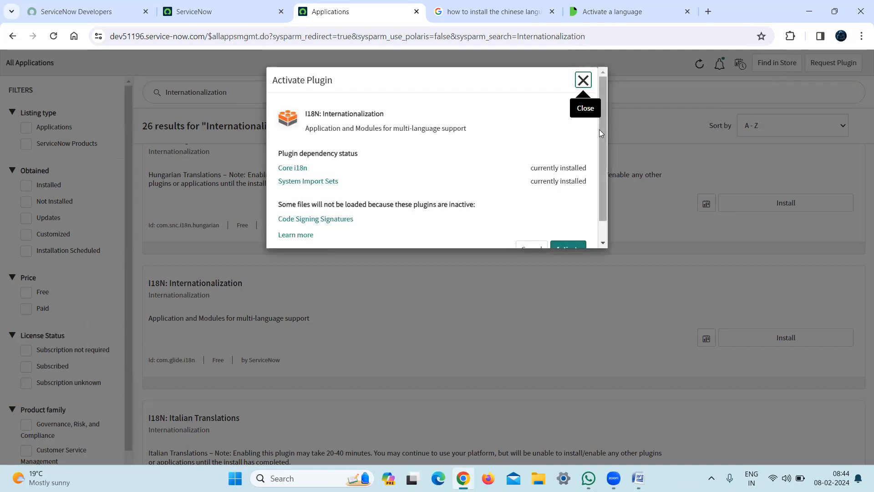
scroll(599, 132, "down", 1)
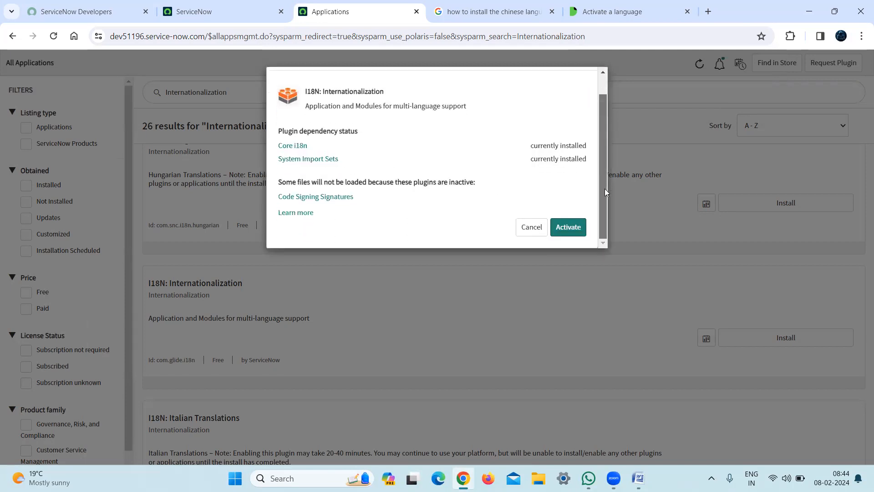
left_click(569, 228)
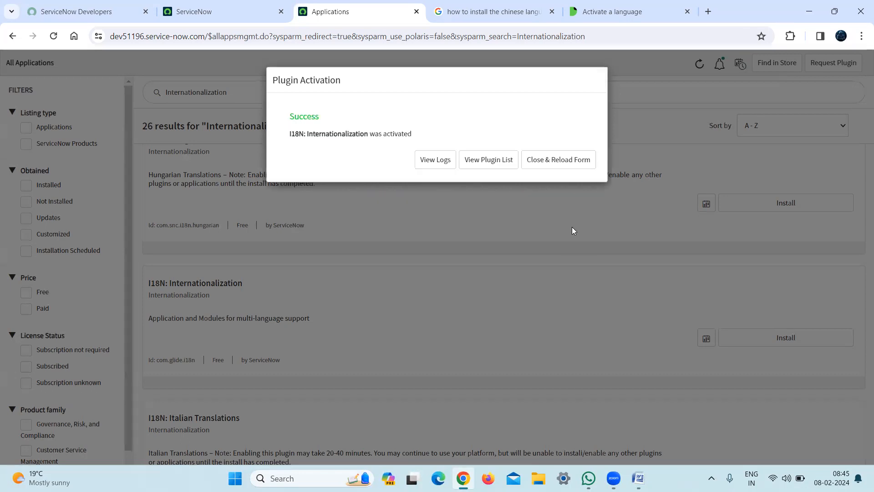
left_click(564, 162)
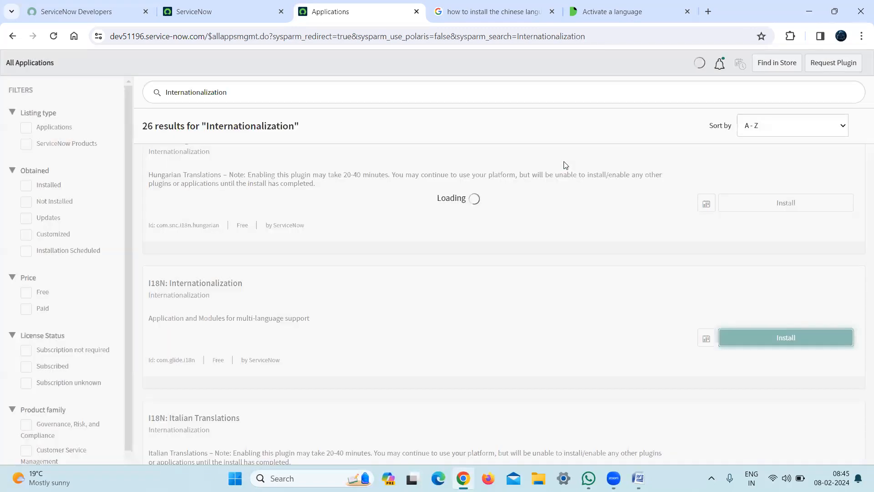
Step: Copy the plugin name "I18N: Traditional Chinese Translations" from the list on the Activate a language documentation page
left_click(636, 6)
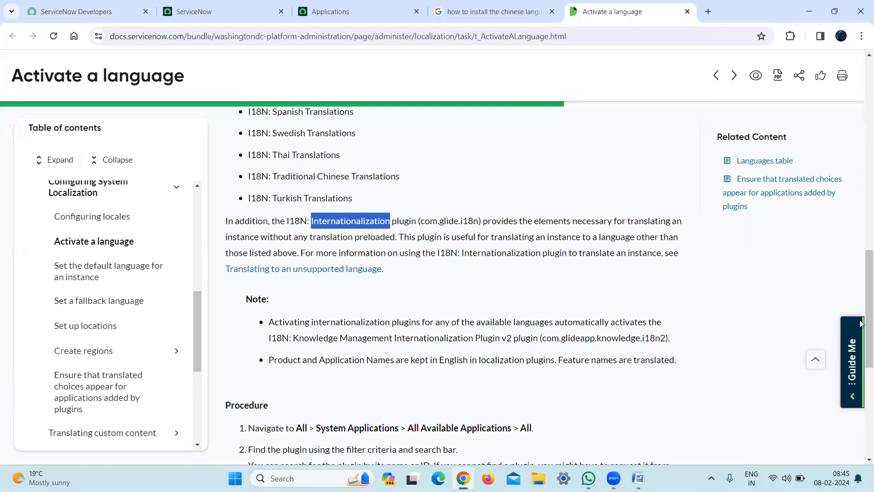
scroll(861, 310, "up", 1)
scroll(861, 306, "up", 3)
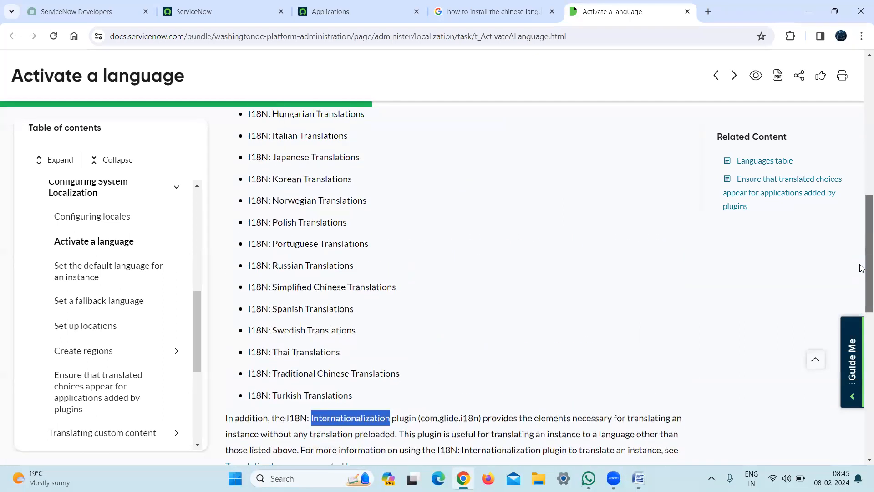
left_click_drag(860, 264, 860, 265)
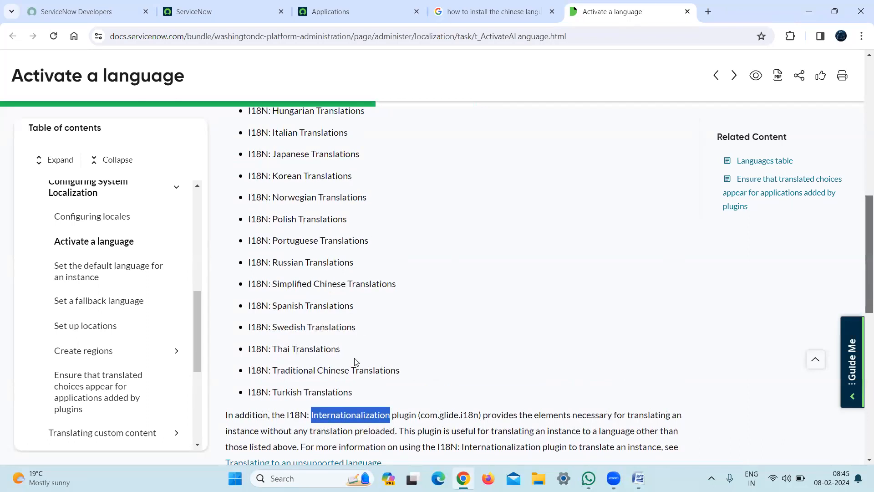
left_click_drag(402, 370, 246, 377)
key("ctrl+c")
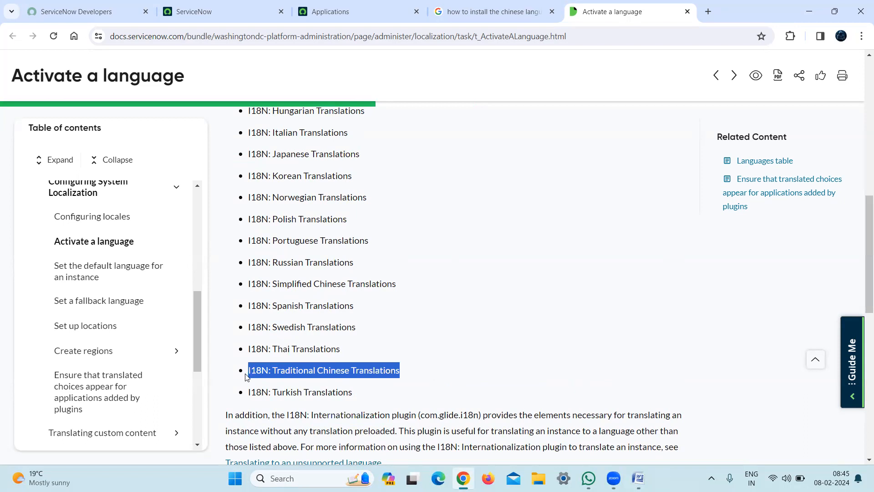
Step: Search the application list for I18N: Traditional Chinese Translations and start the plugin's installation by activating it
left_click(330, 11)
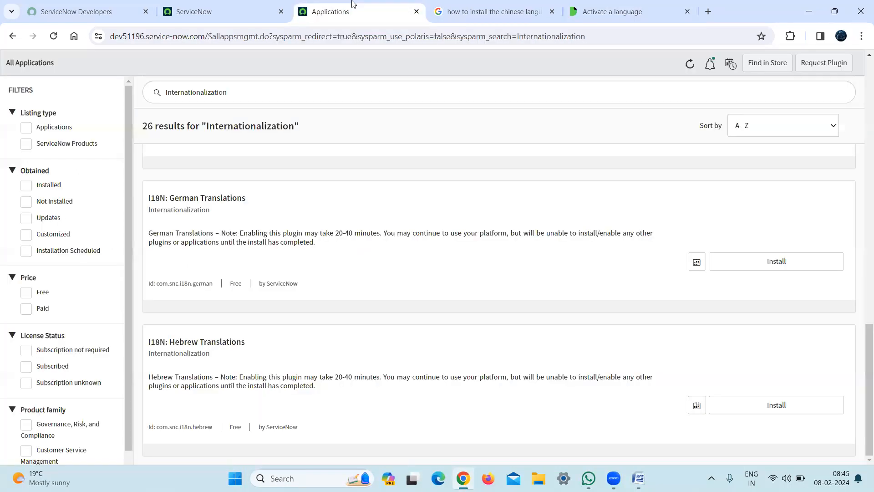
left_click(244, 91)
key("ctrl+a")
key("ctrl+v")
key("Return")
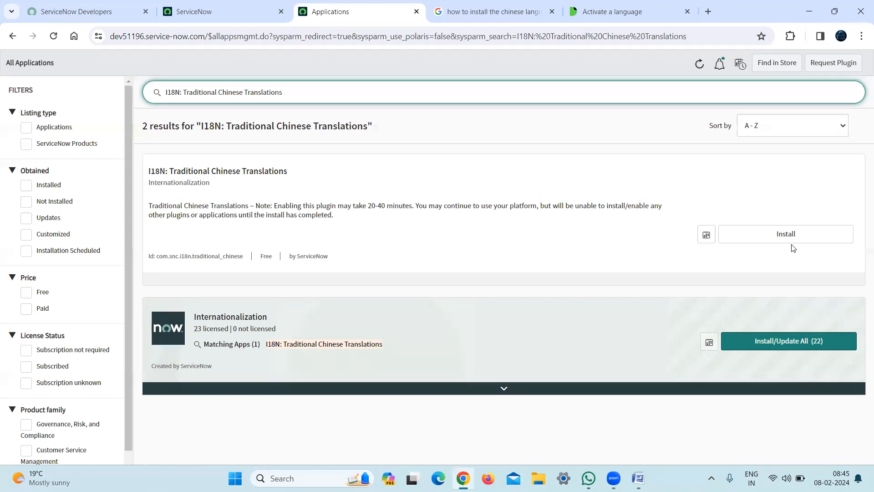
left_click(805, 242)
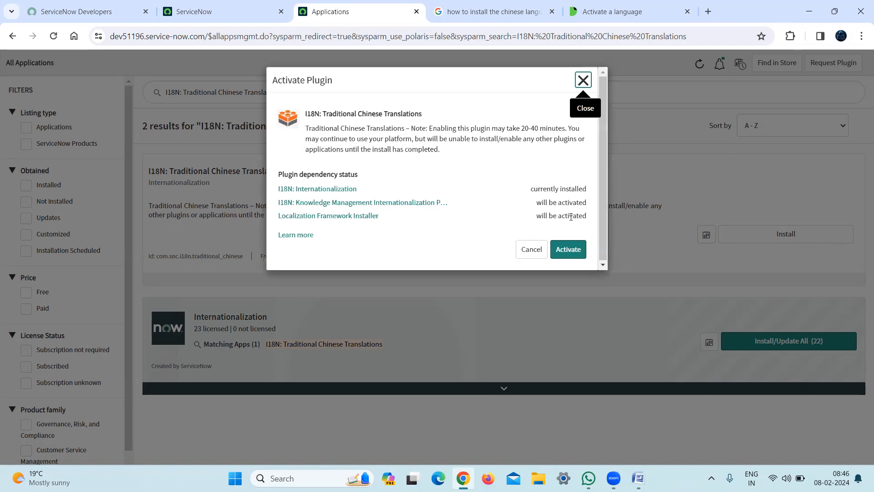
left_click(575, 255)
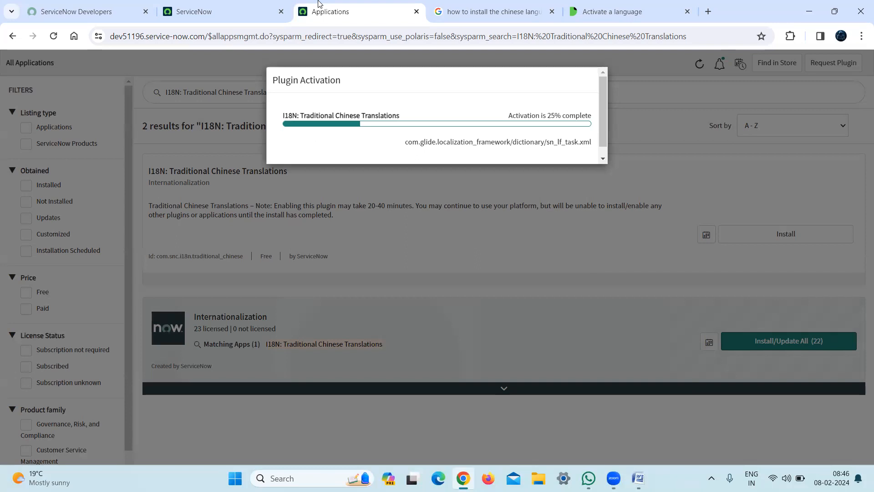
Step: Open the users table list in its own tab from the ServiceNow navigator using sys_user.list
left_click(258, 8)
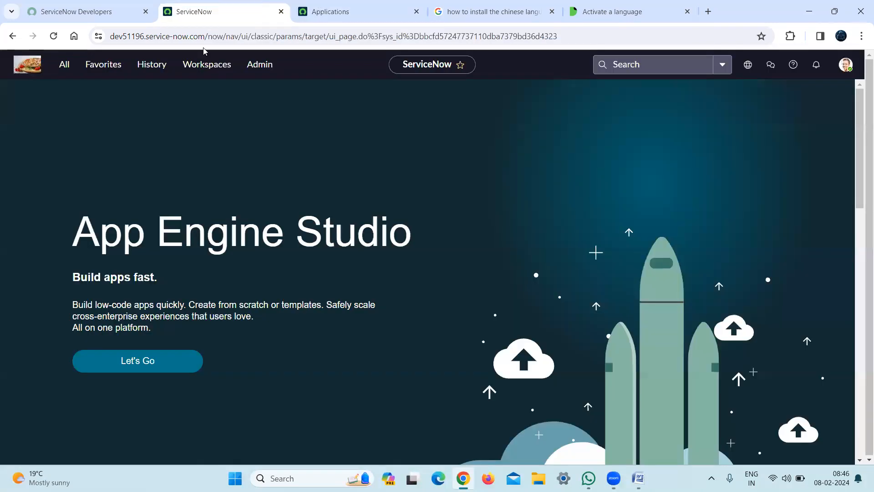
left_click(67, 64)
double_click(74, 92)
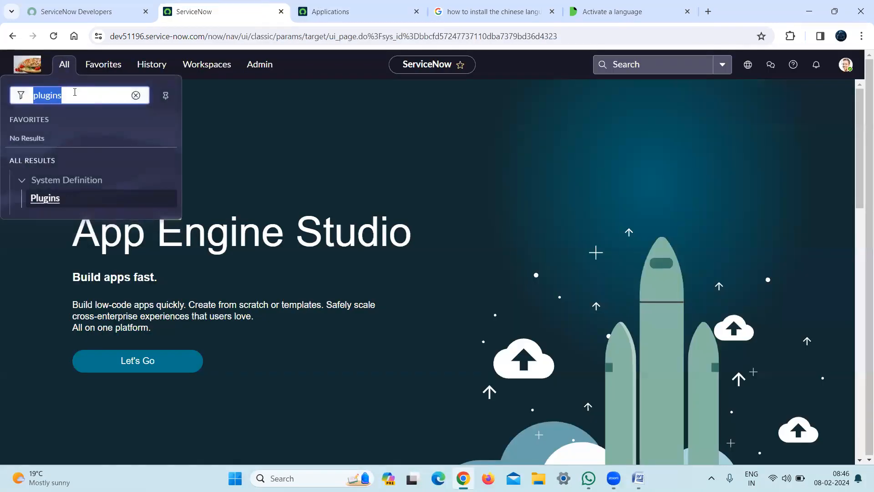
type("sys_")
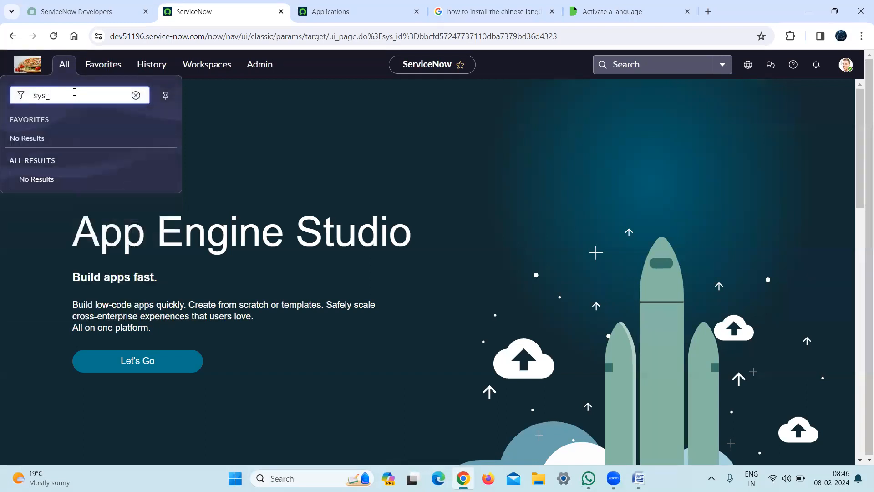
type("user.list")
key("Return")
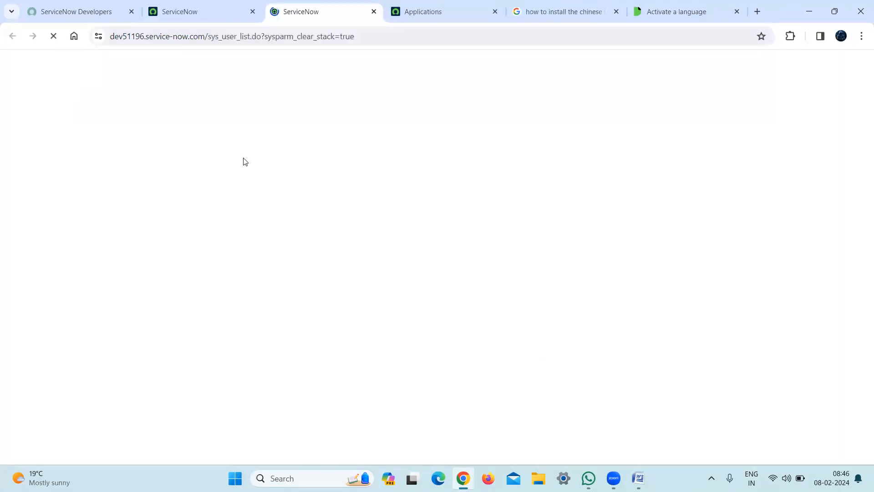
left_click(235, 6)
left_click(342, 5)
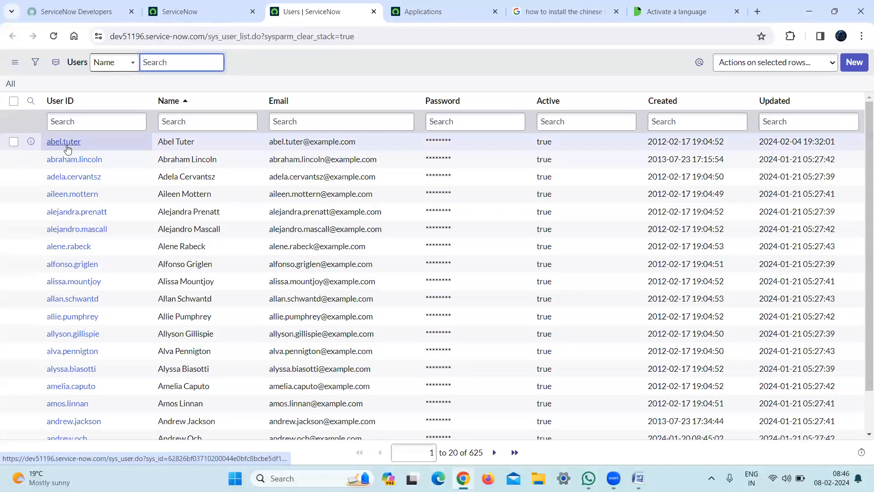
Step: Open the first user record in its own tab and view the choices offered by its Language field
middle_click(66, 144)
left_click(389, 5)
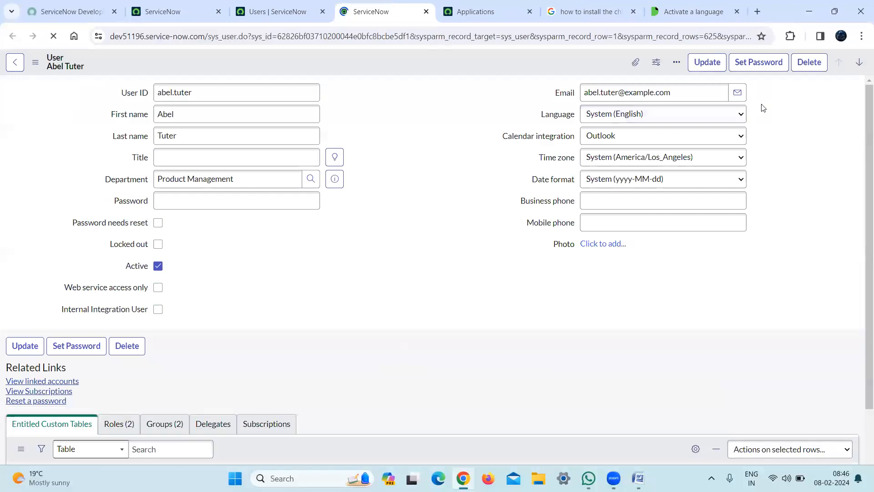
left_click(712, 116)
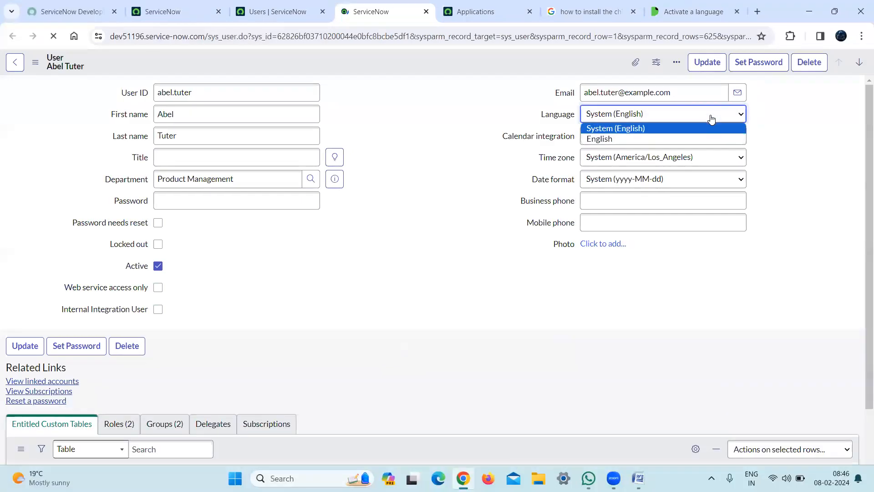
left_click(415, 93)
Step: Check the progress of the Traditional Chinese plugin activation and look again at the user record's Language choices
left_click(475, 12)
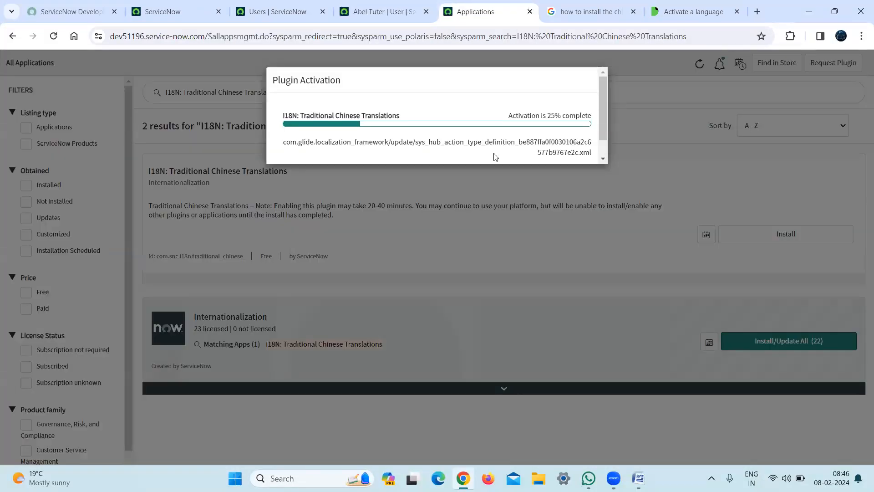
left_click_drag(603, 111, 607, 92)
left_click(383, 11)
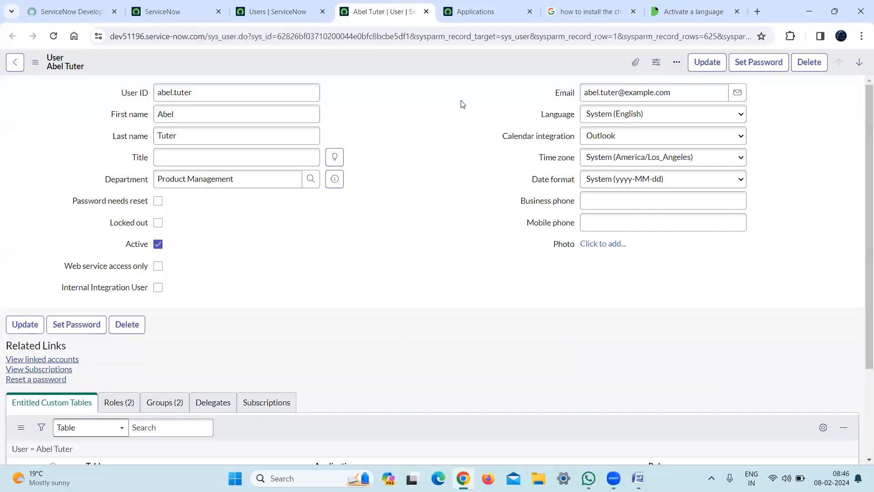
left_click(653, 112)
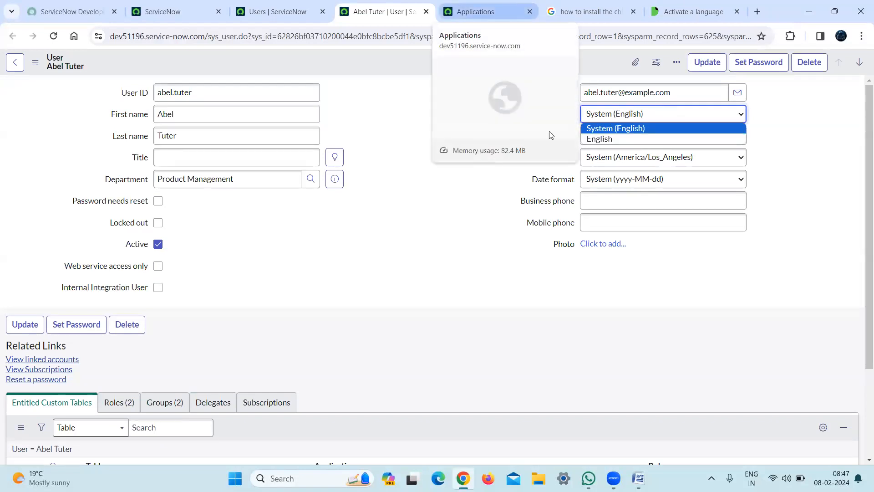
left_click(635, 130)
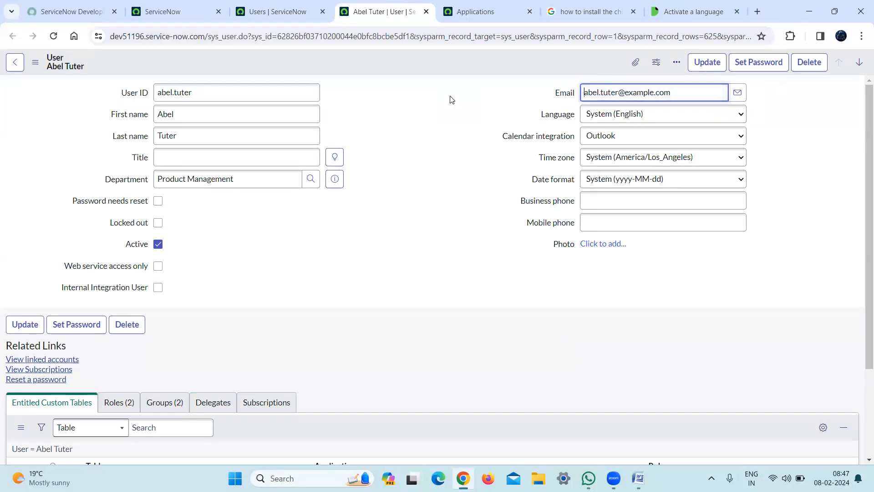
left_click(475, 12)
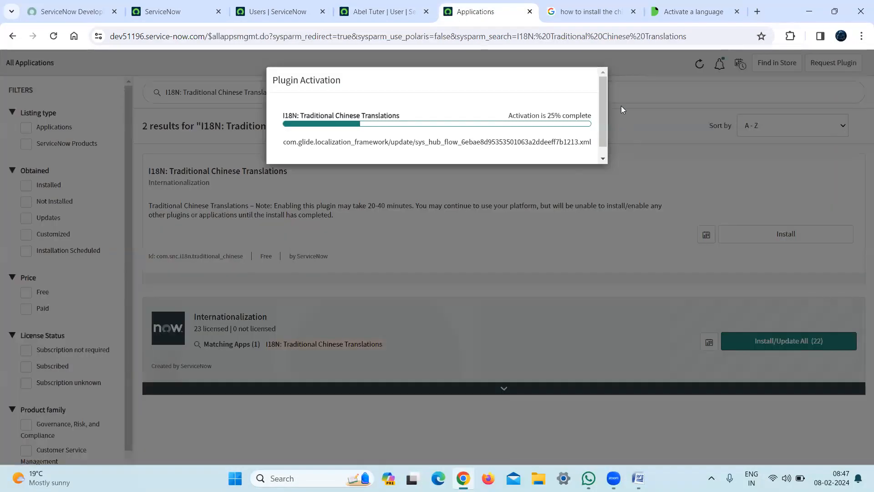
left_click_drag(603, 105, 604, 85)
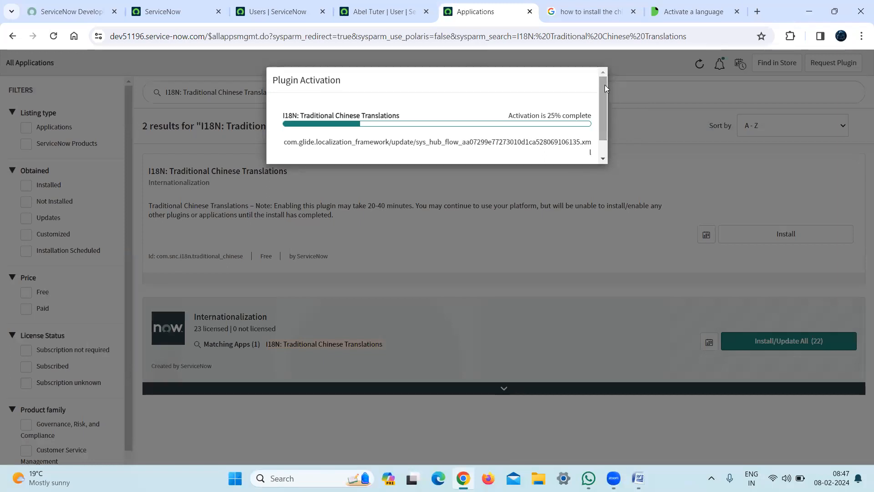